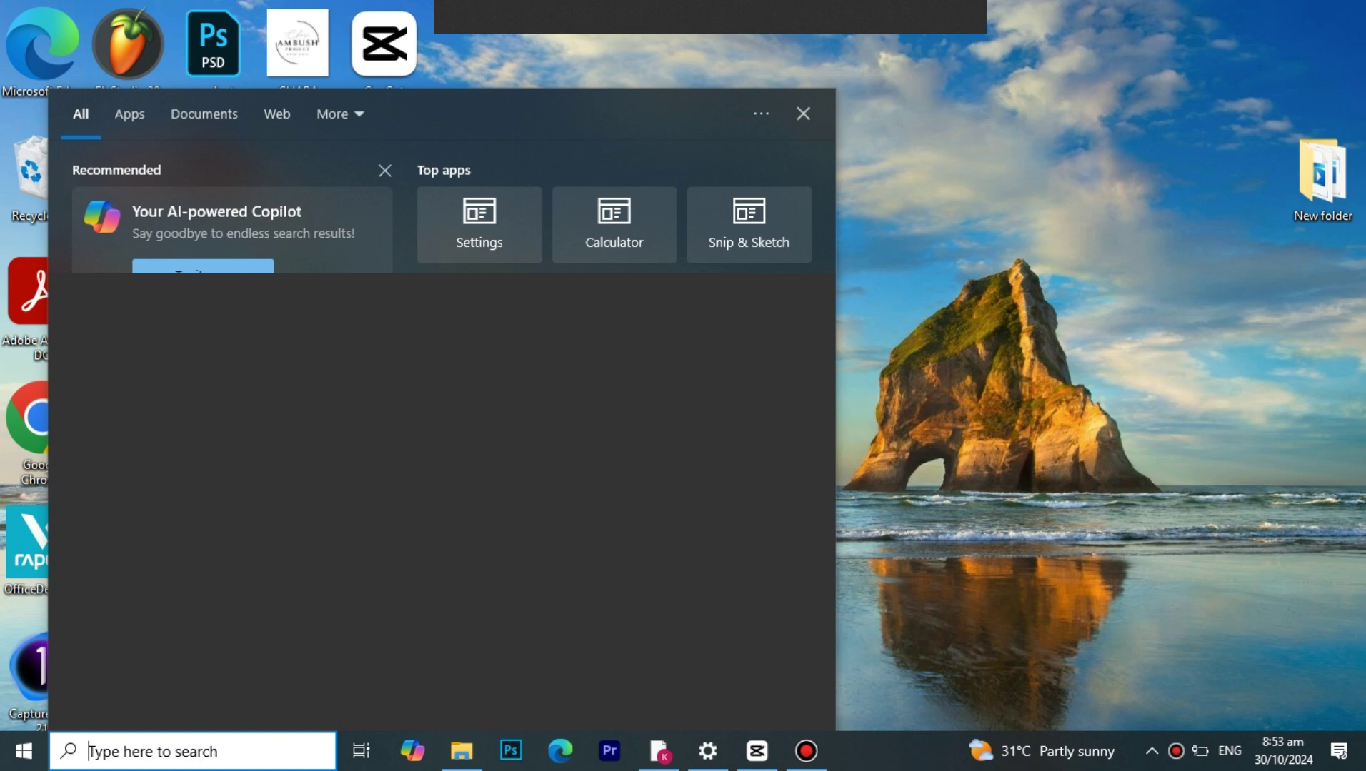
# Search Windows for "wi" and open the Windows Update settings
pyautogui.write('word')
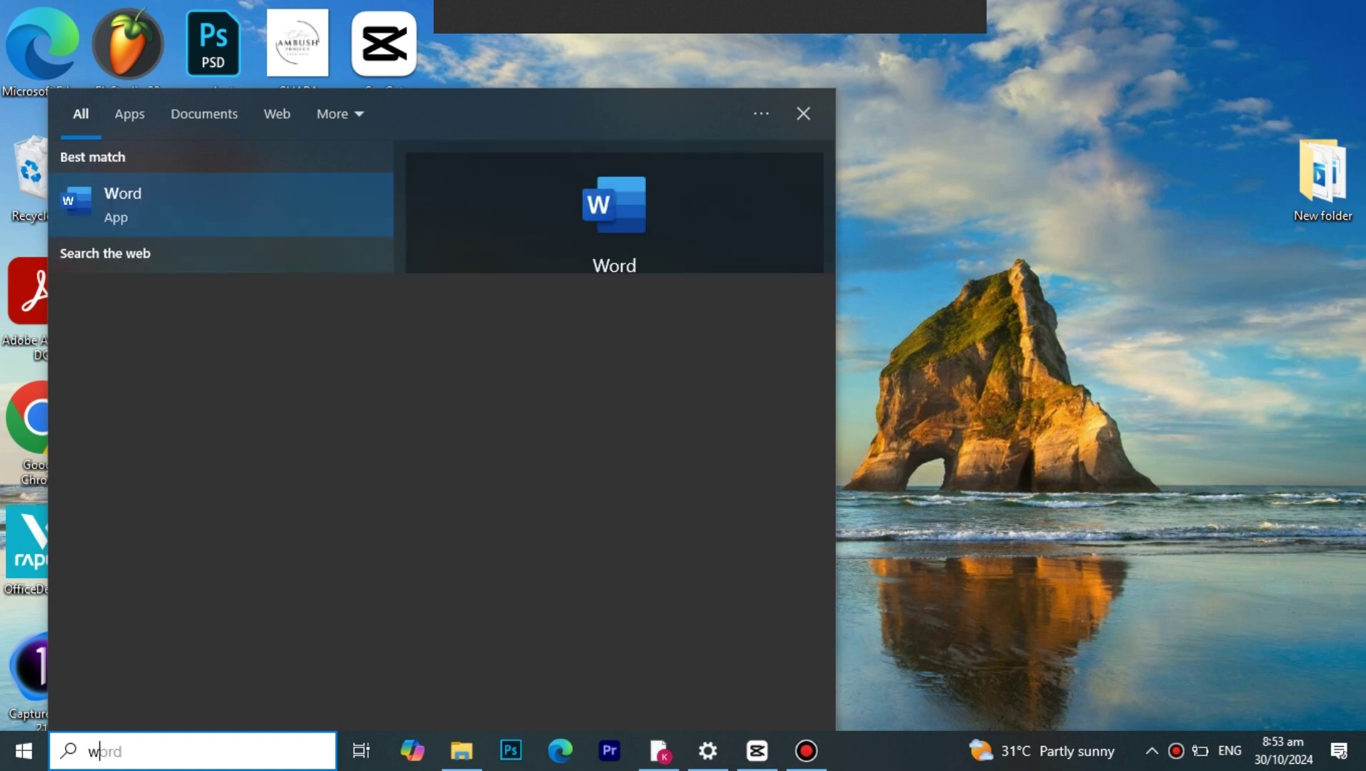
pyautogui.write('i')
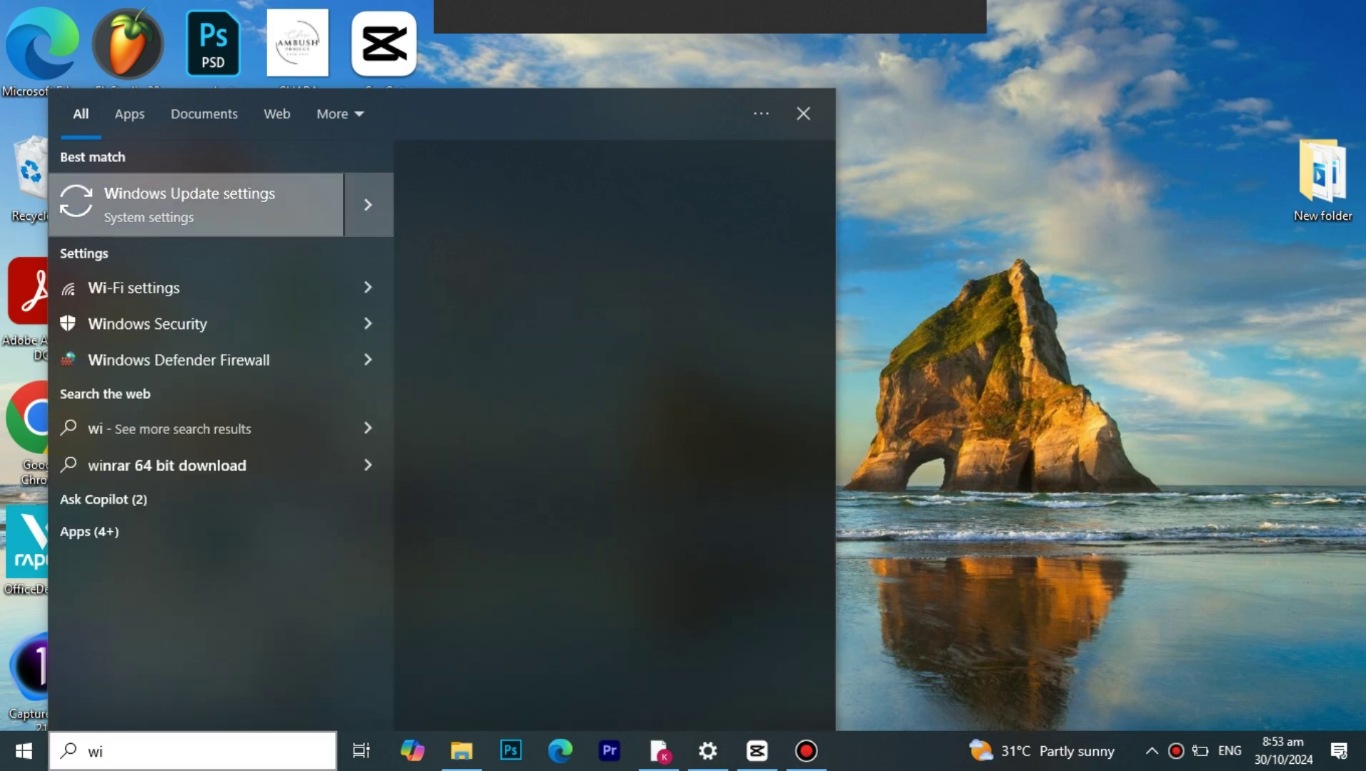
pyautogui.press('Return')
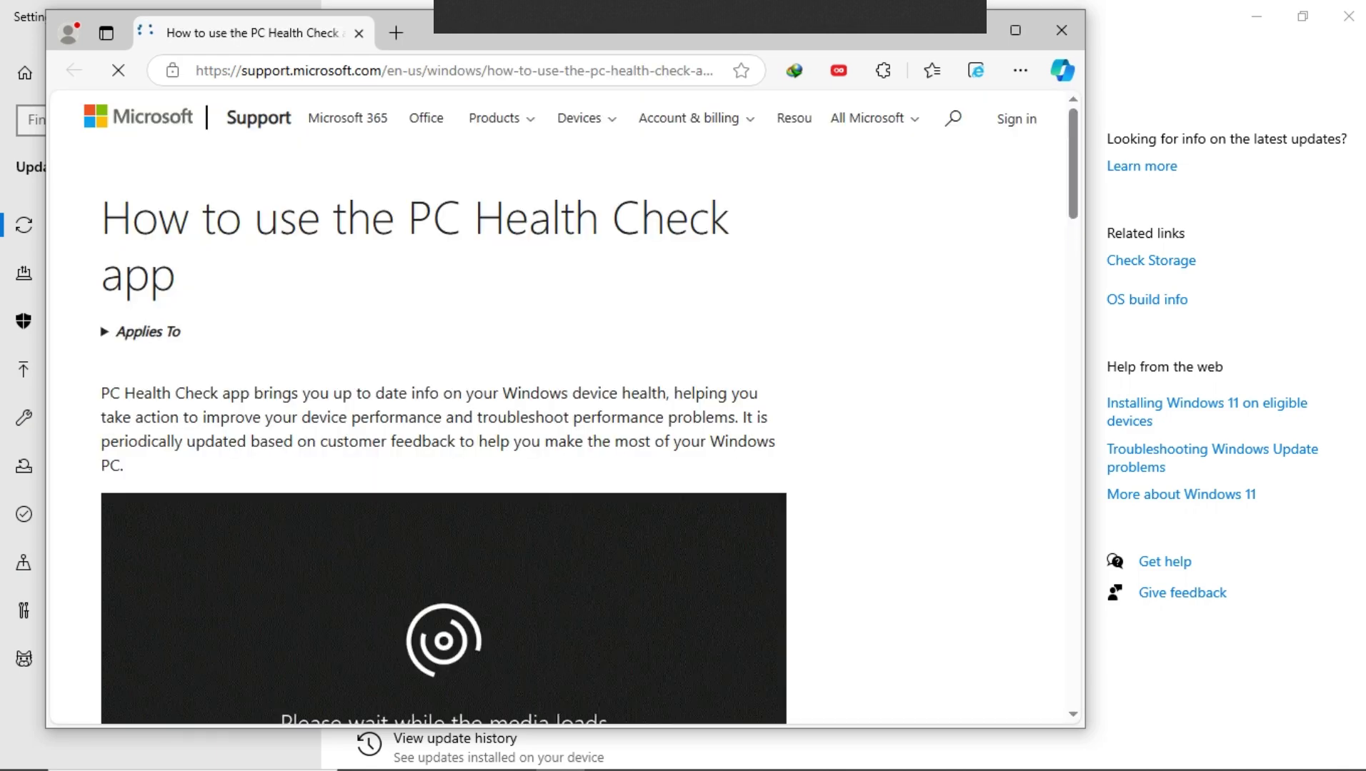
# Download the PC Health Check installer from the aka.ms/GetPCHealthCheckApp link in the article's section on opening PC Health Check
pyautogui.scroll(-10, 557, 407)
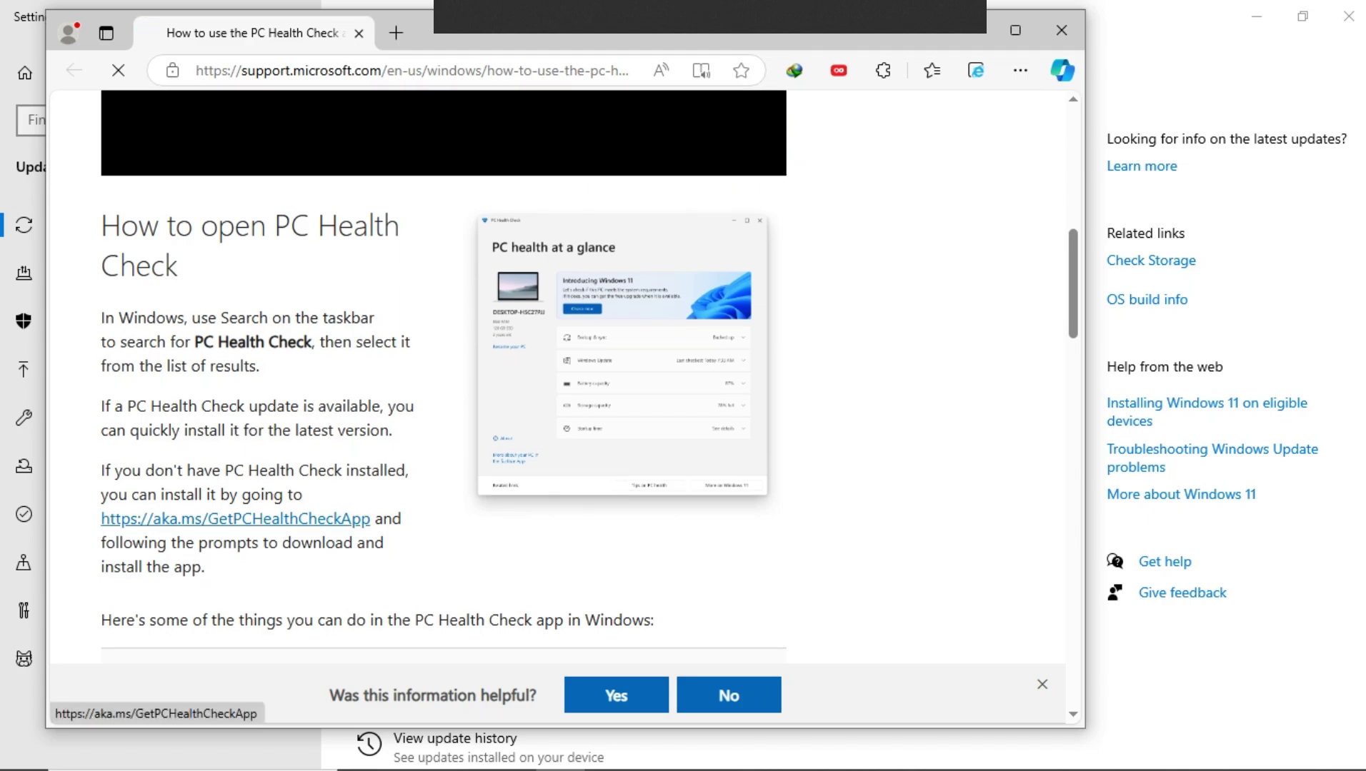
pyautogui.click(236, 519)
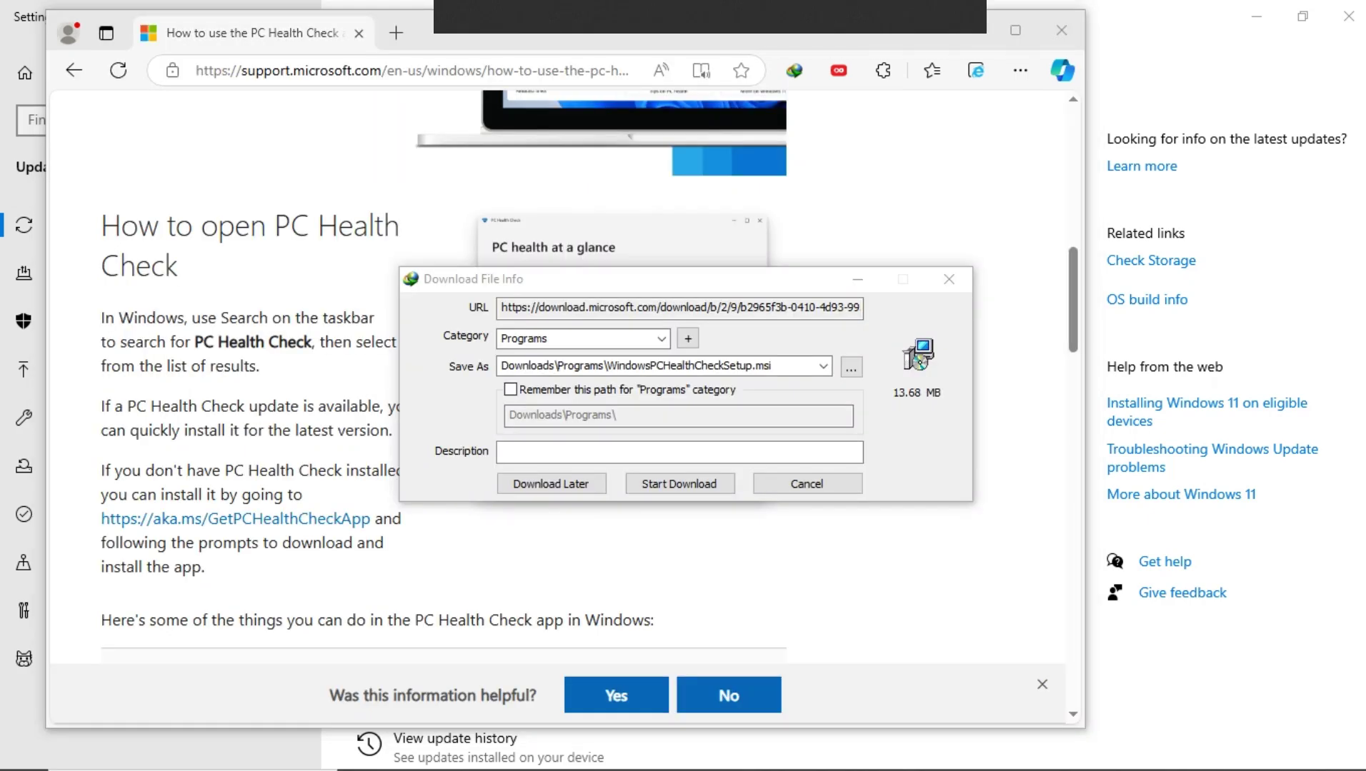
pyautogui.press('Return')
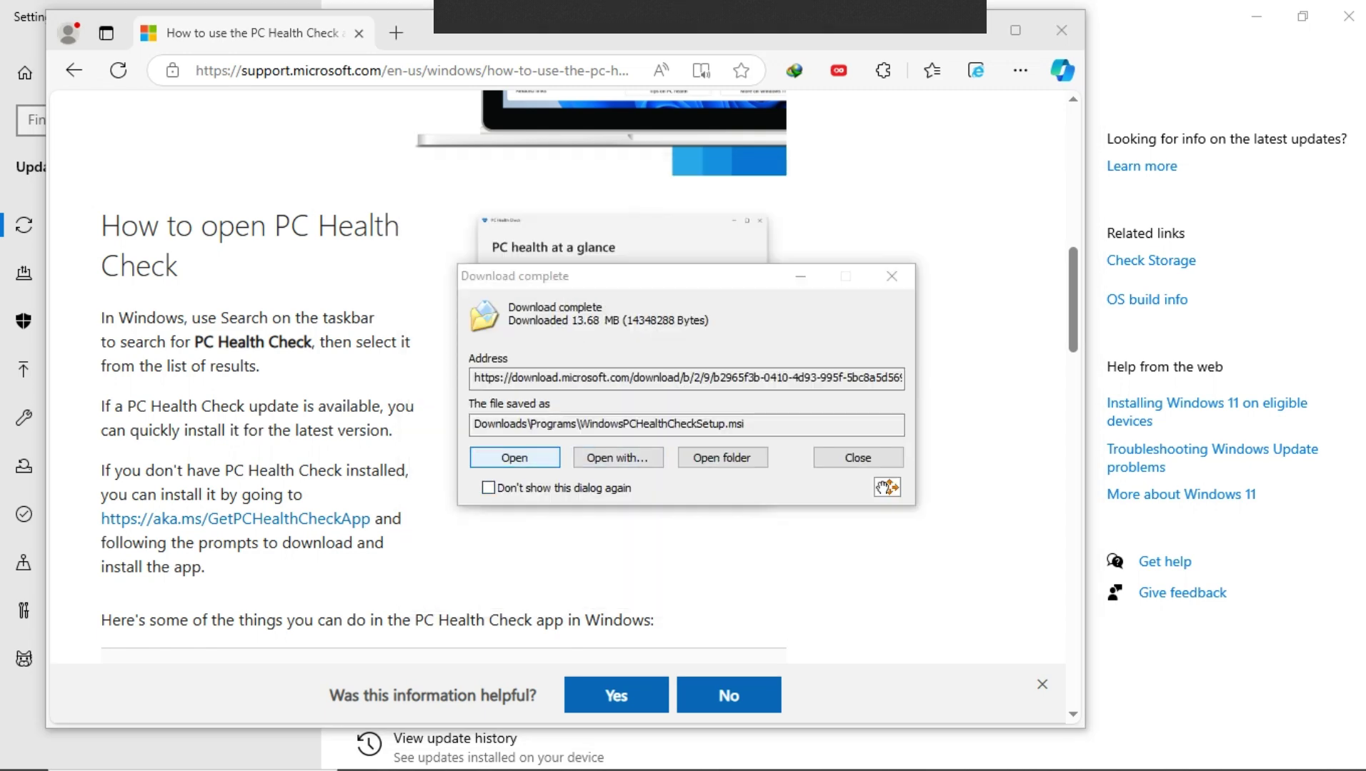
# Run the downloaded WindowsPCHealthCheckSetup.msi, accept the license terms, install Windows PC Health Check and launch it on finishing
pyautogui.click(515, 458)
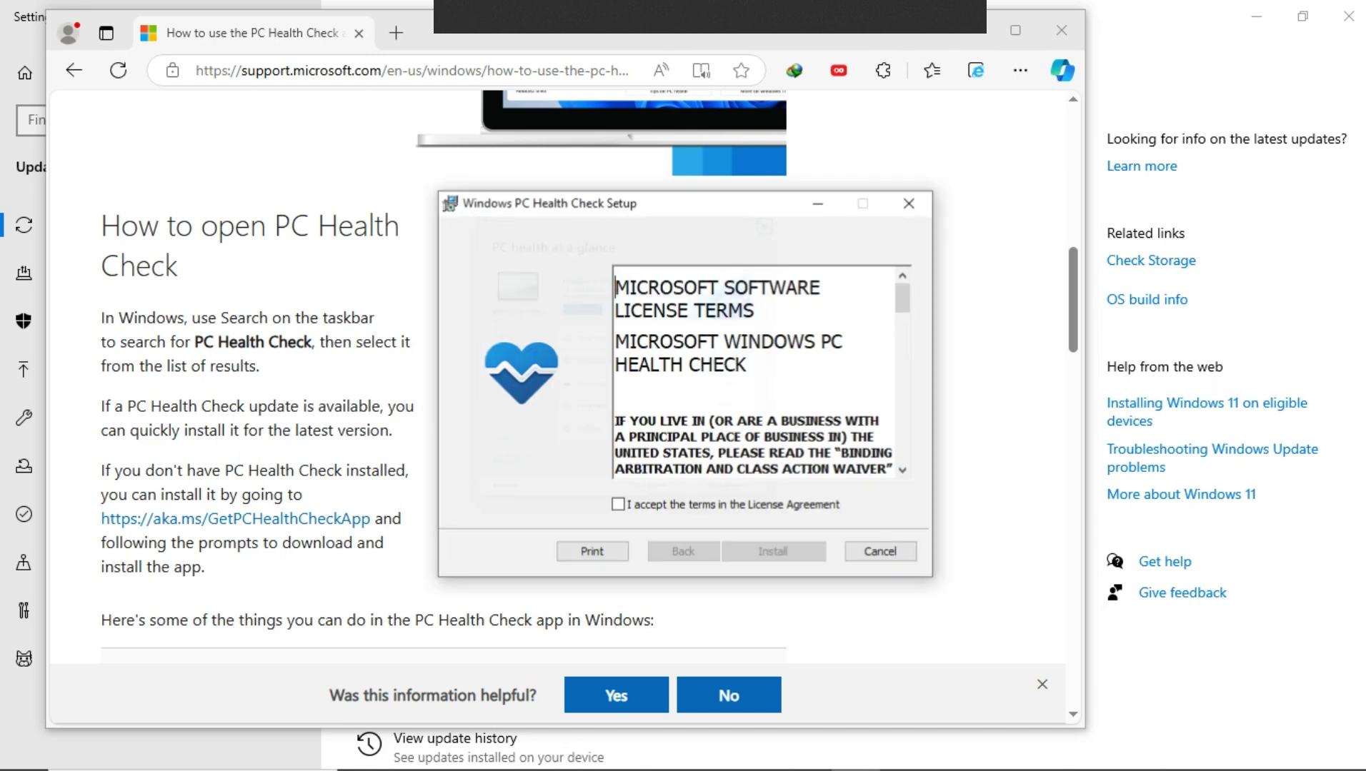
pyautogui.hotkey('alt', 'a')
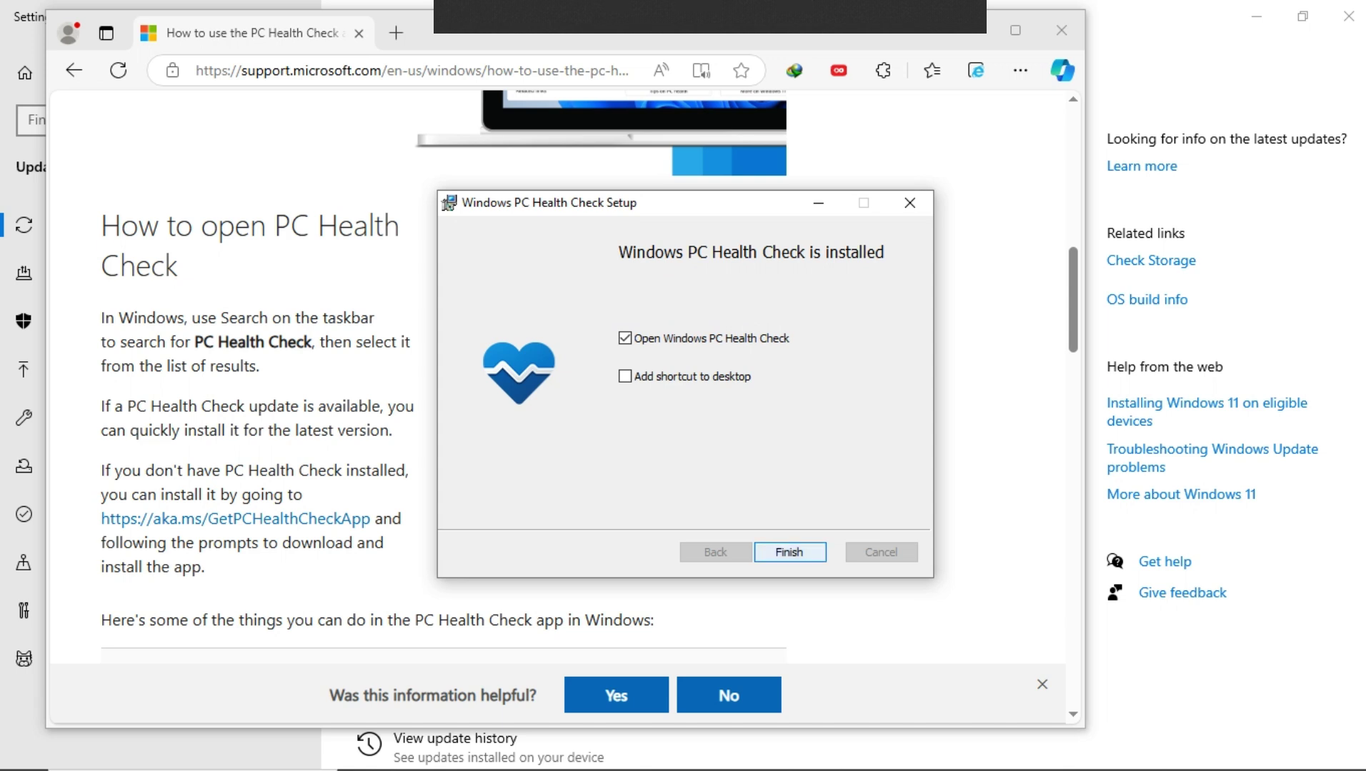
pyautogui.click(789, 552)
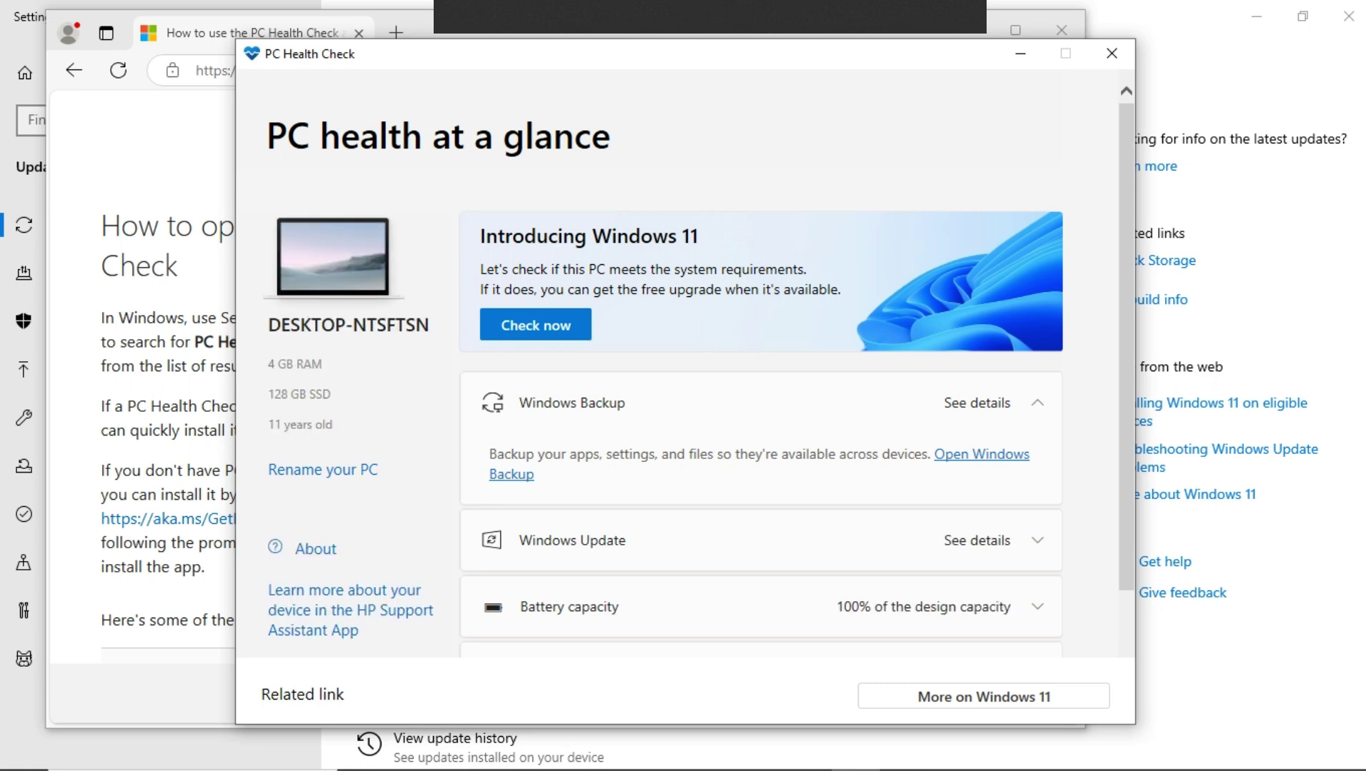
# Review the Windows Update, battery capacity, storage capacity and startup time details in PC Health Check
pyautogui.scroll(-3, 699, 369)
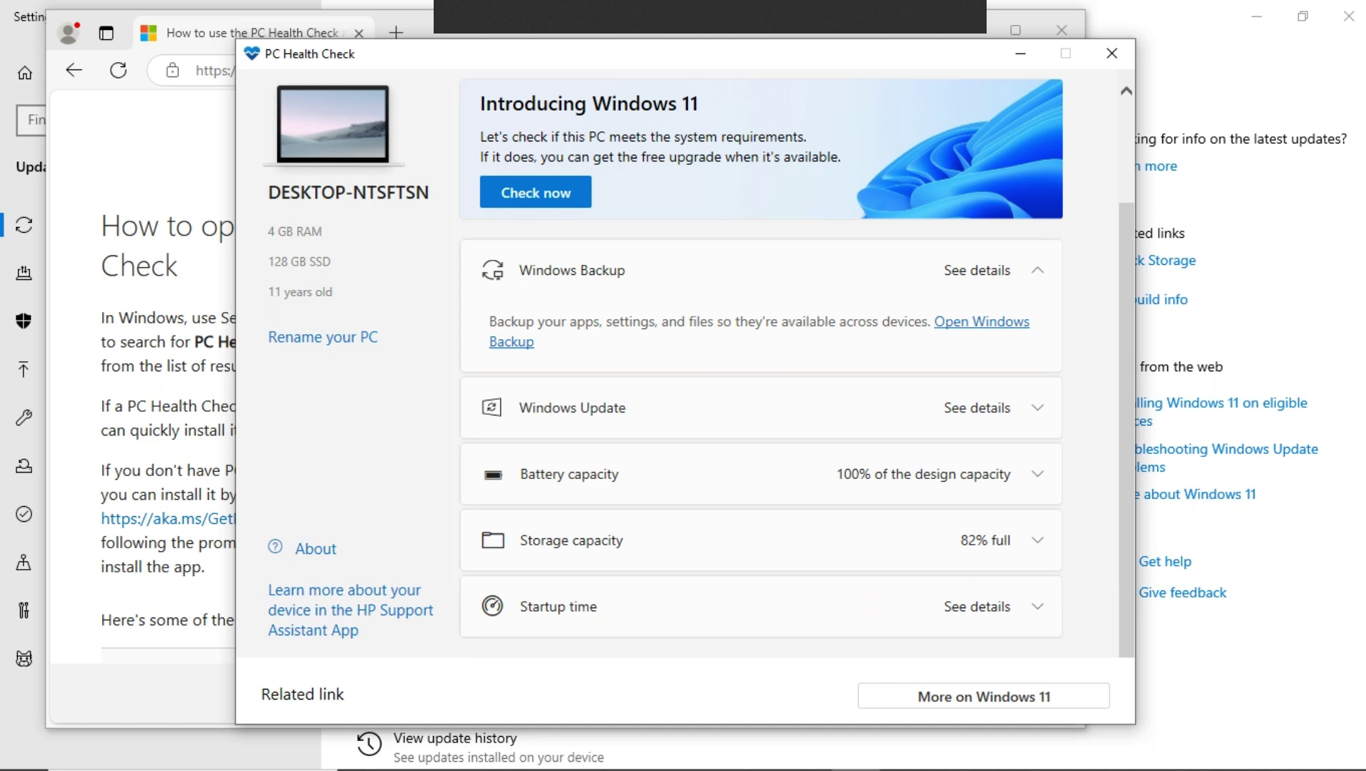
pyautogui.click(976, 408)
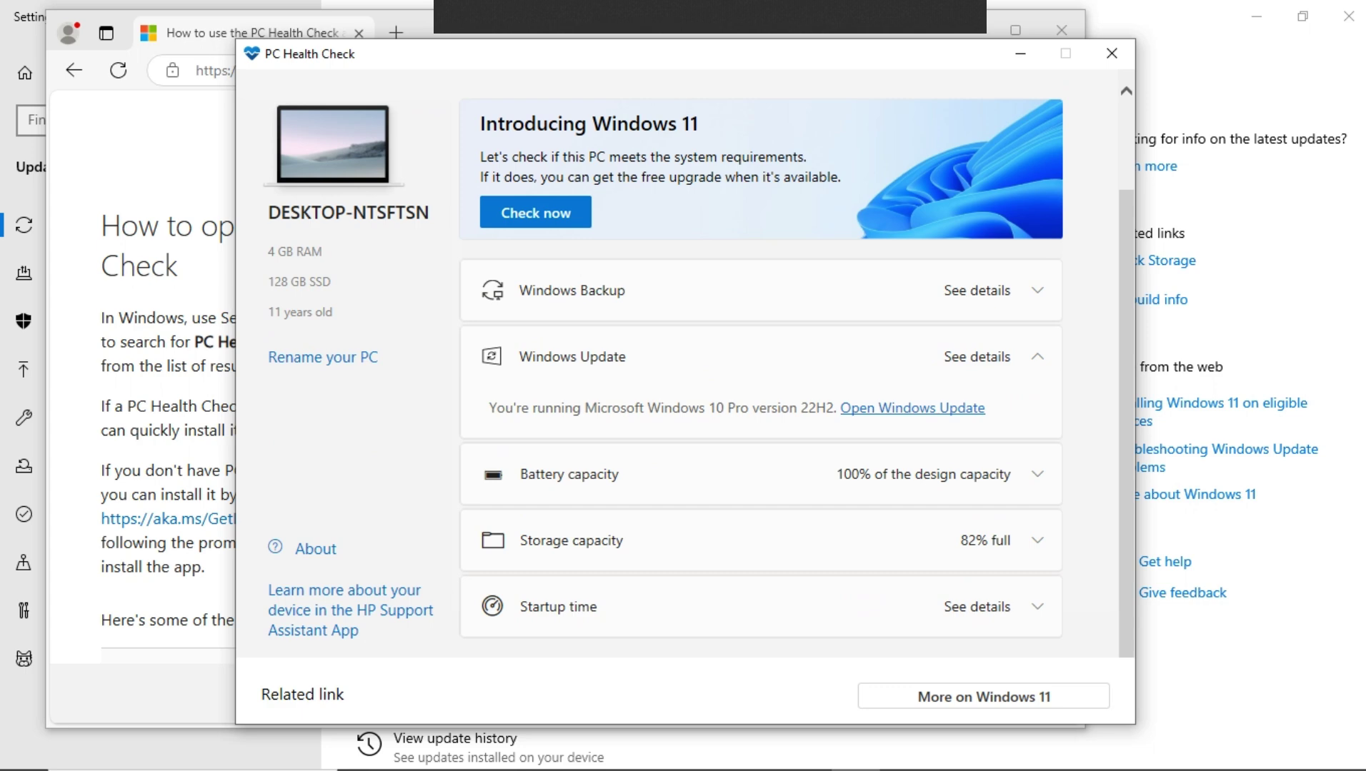
pyautogui.click(923, 474)
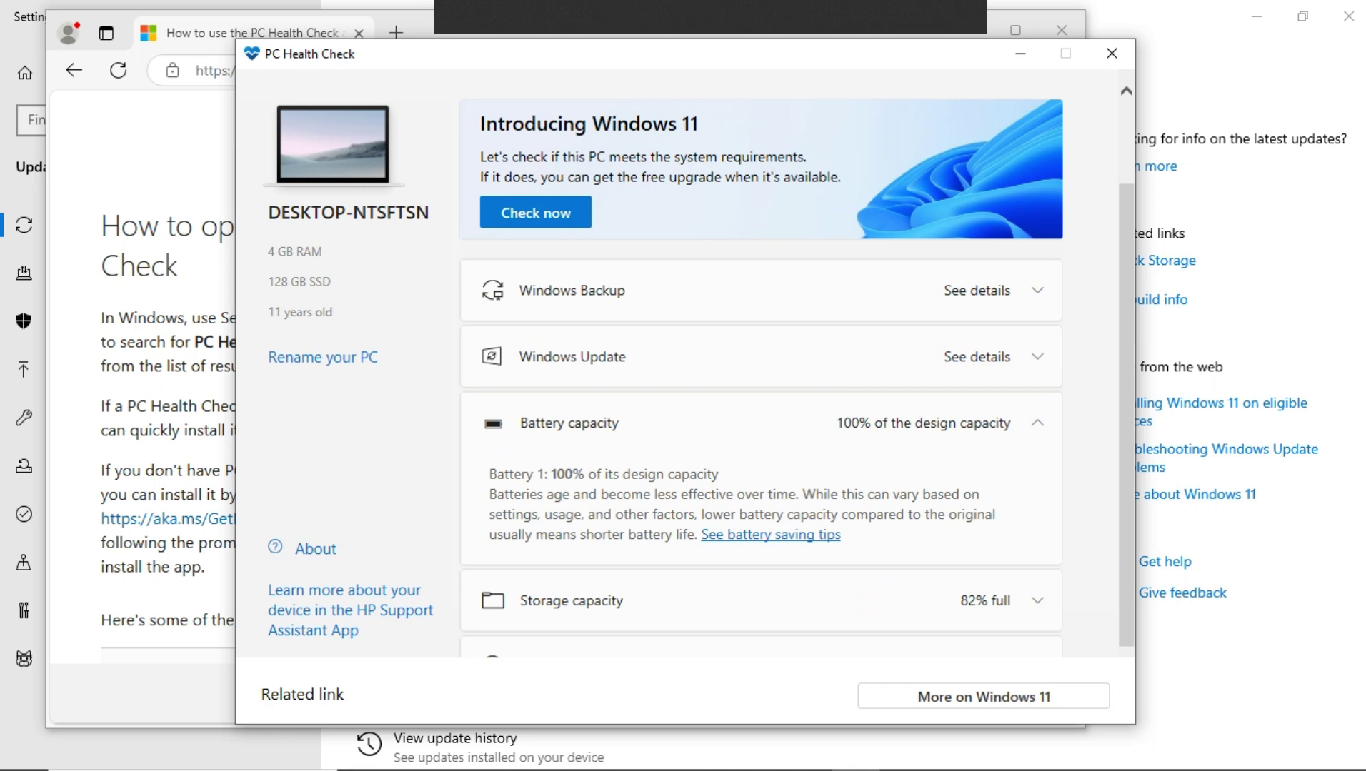
pyautogui.scroll(-2, 760, 357)
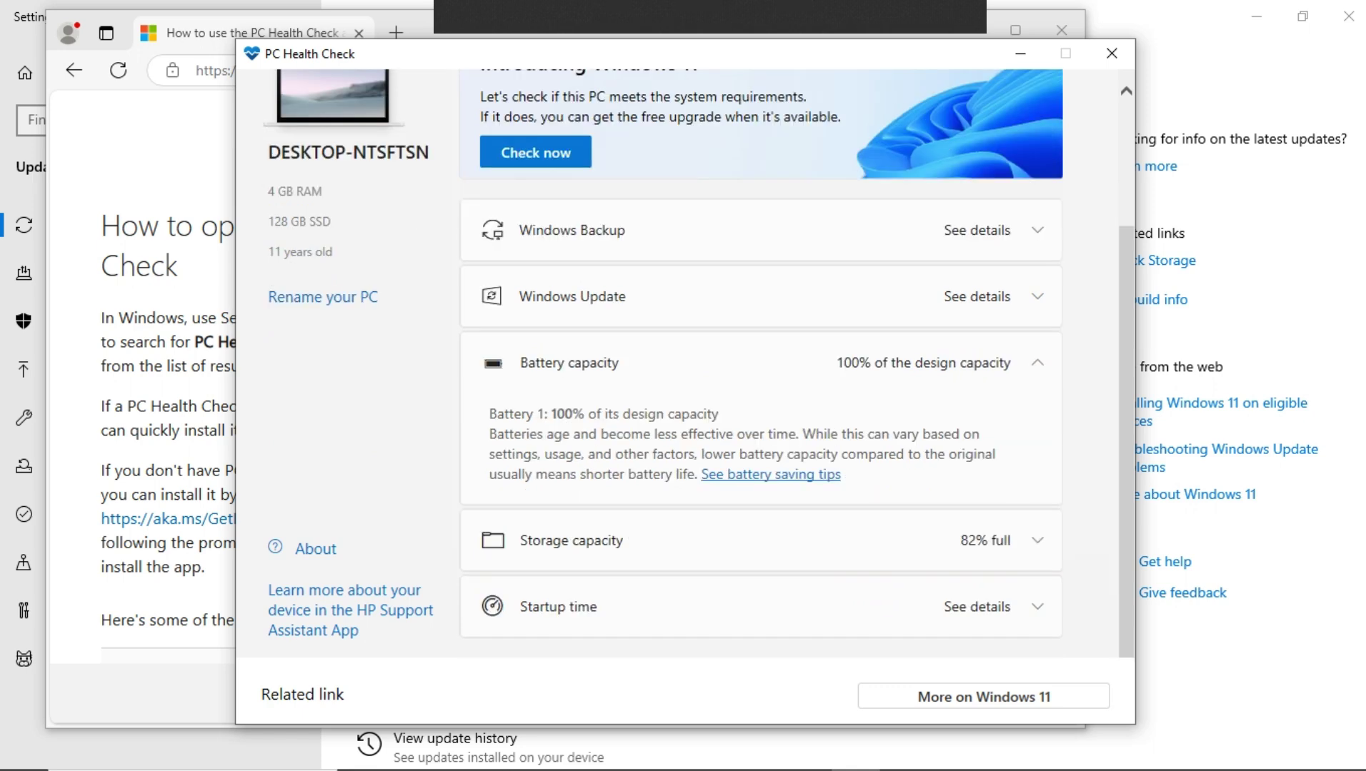
pyautogui.click(760, 540)
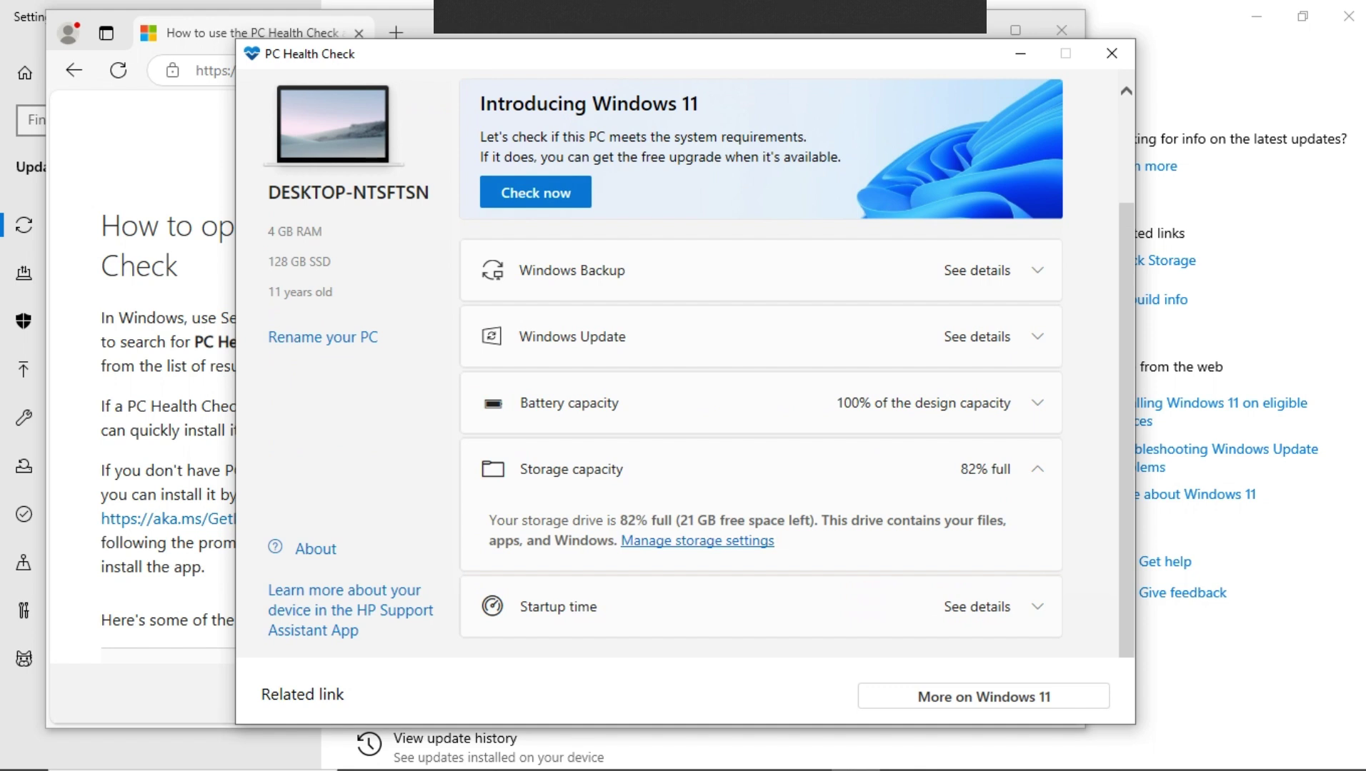
pyautogui.click(760, 606)
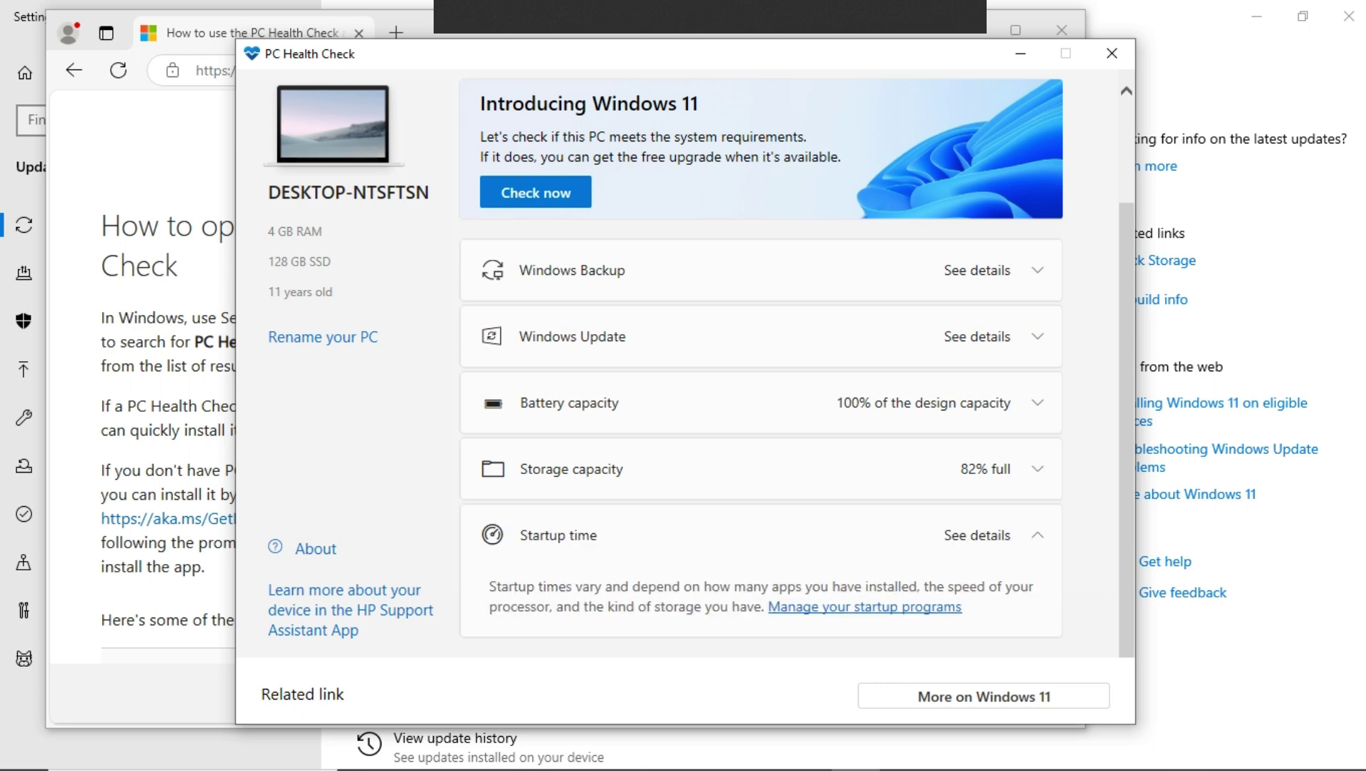
# Check whether this PC meets the Windows 11 system requirements and show all results
pyautogui.scroll(2, 760, 357)
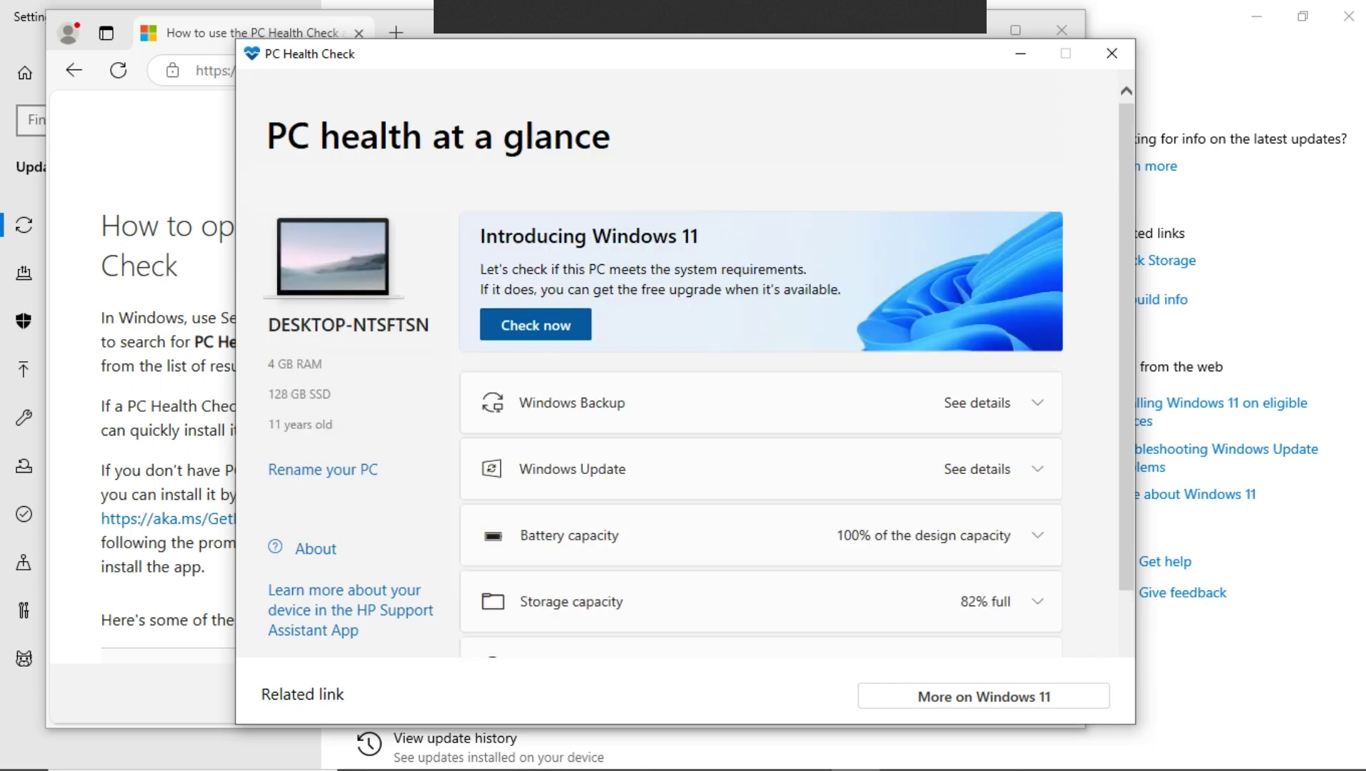
pyautogui.click(535, 325)
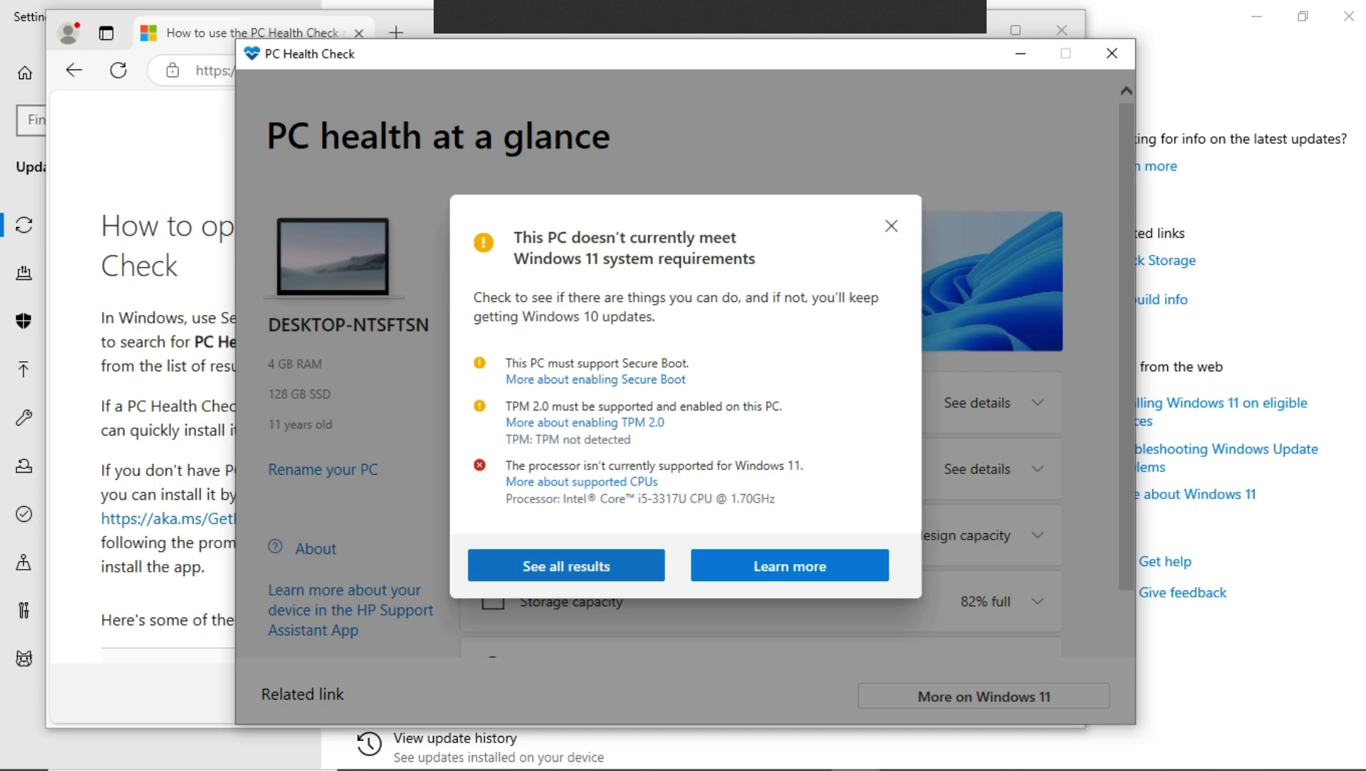
pyautogui.click(565, 565)
# Examine the full list of compatibility results, covering Secure Boot, TPM 2.0, processor, memory, system disk and cores
pyautogui.scroll(-1, 674, 434)
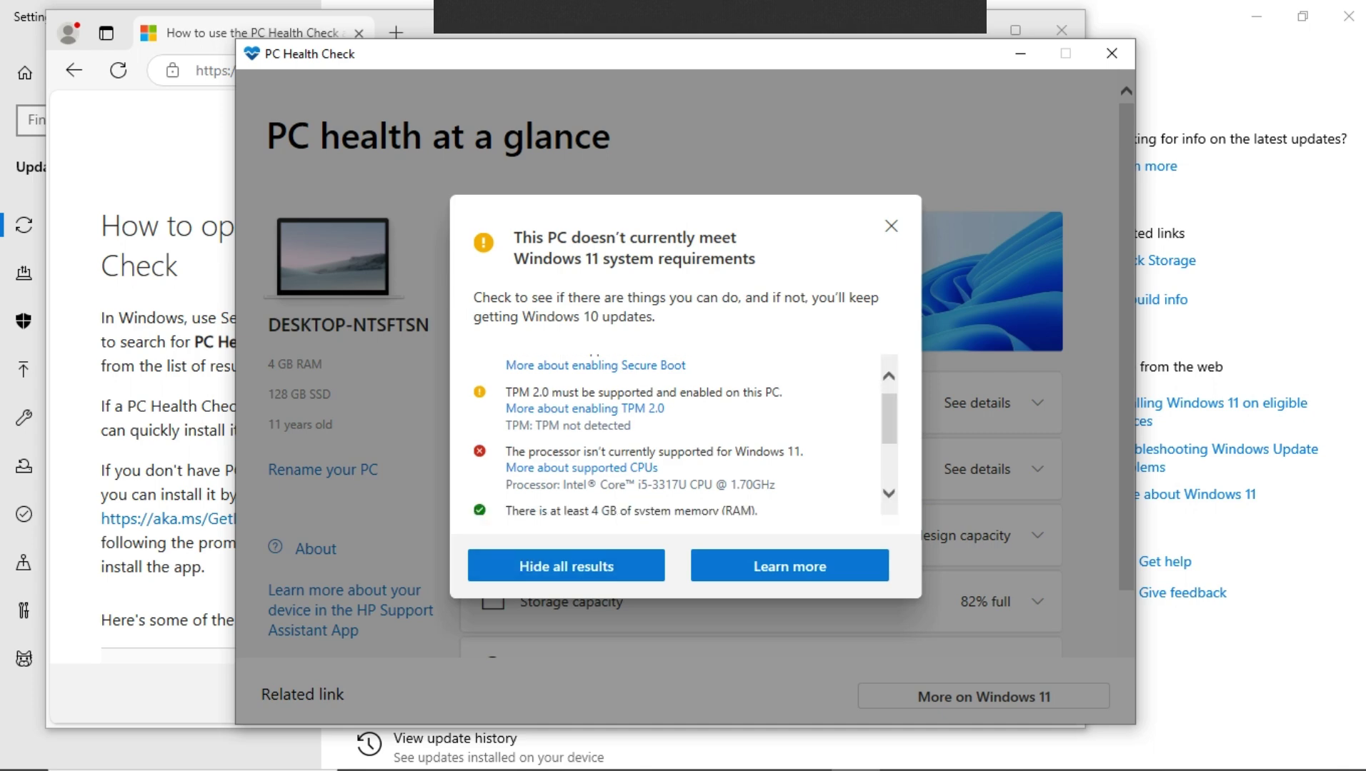
pyautogui.scroll(-1, 684, 435)
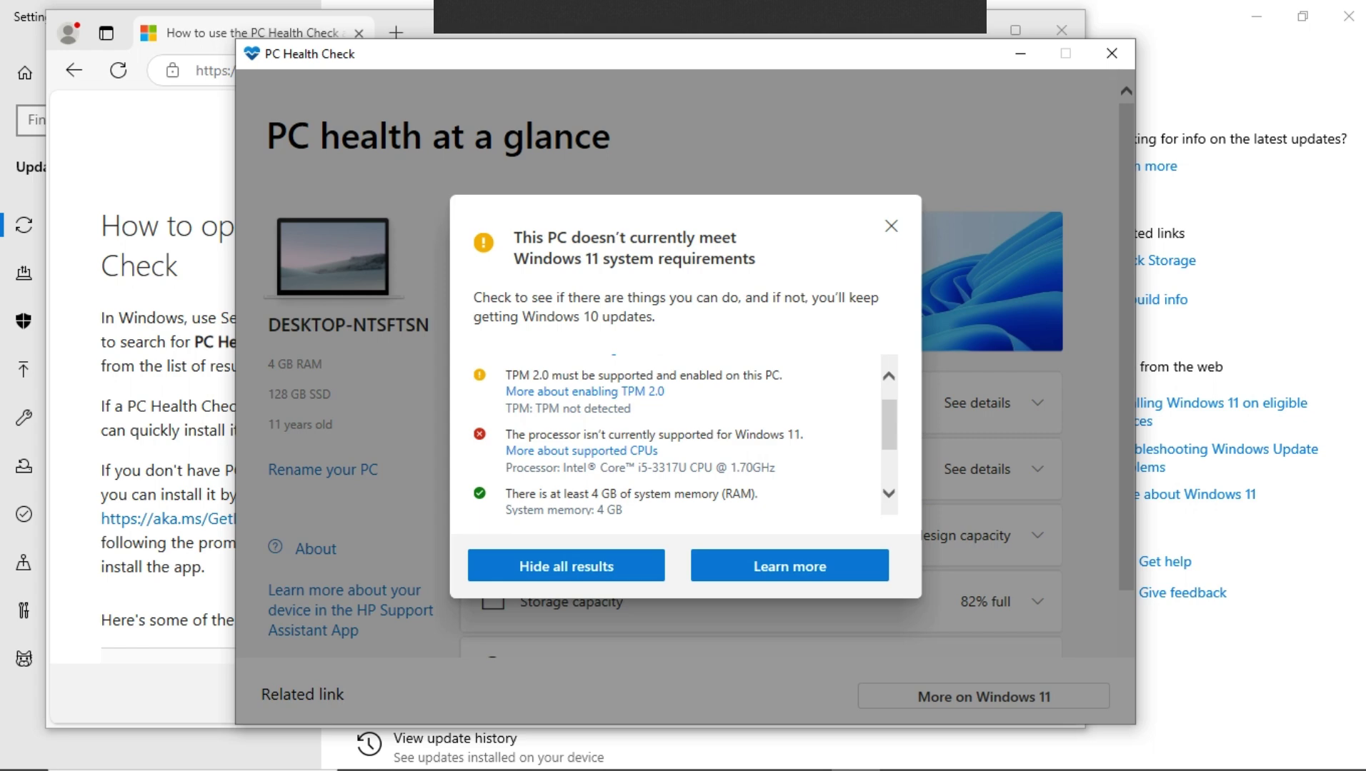
pyautogui.scroll(-3, 684, 435)
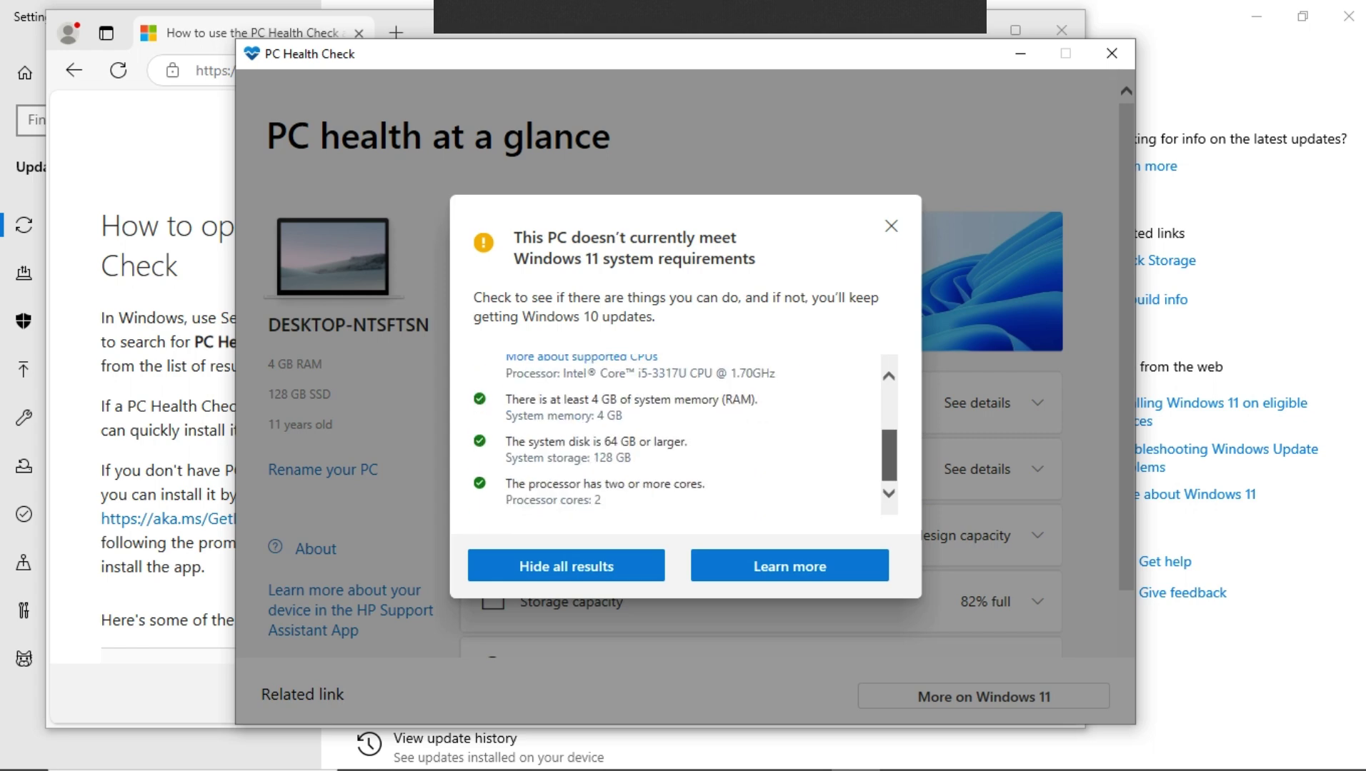
pyautogui.scroll(1, 684, 436)
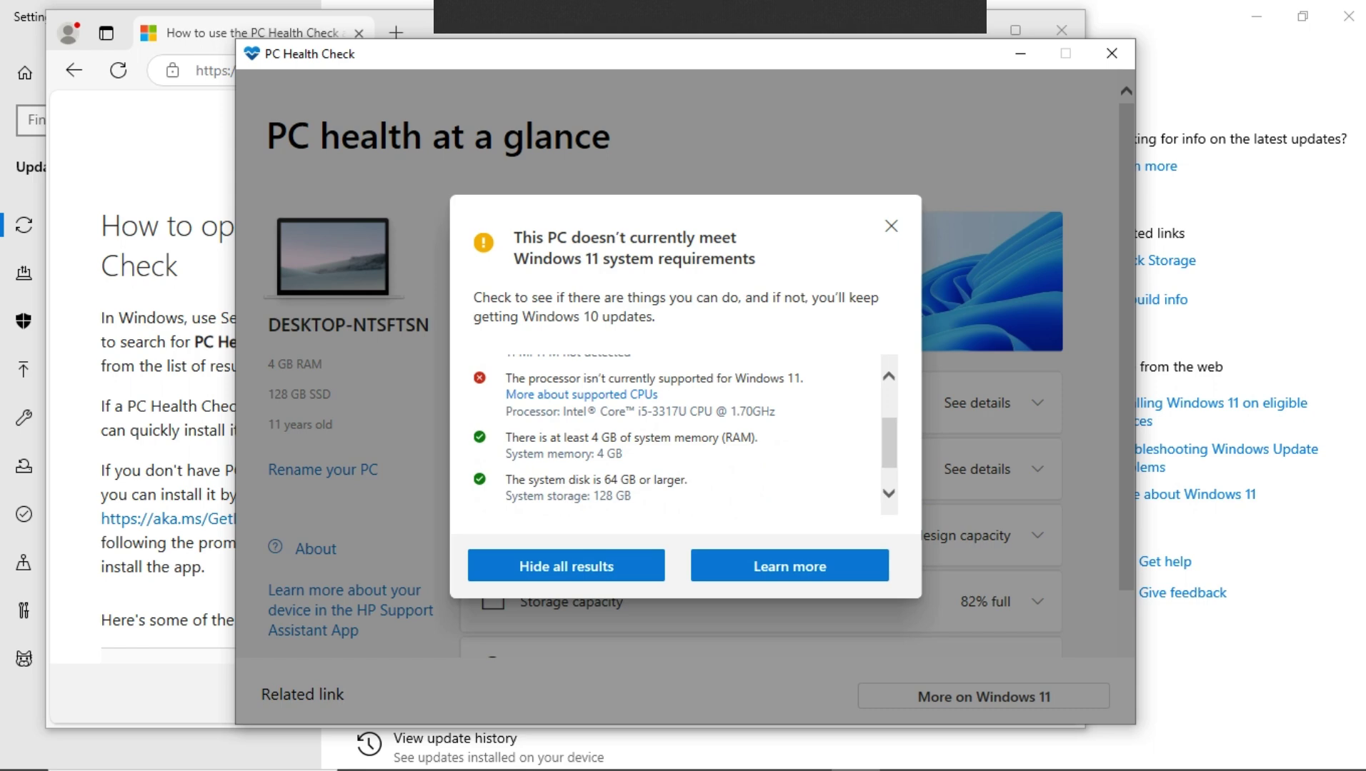
pyautogui.scroll(-1, 684, 436)
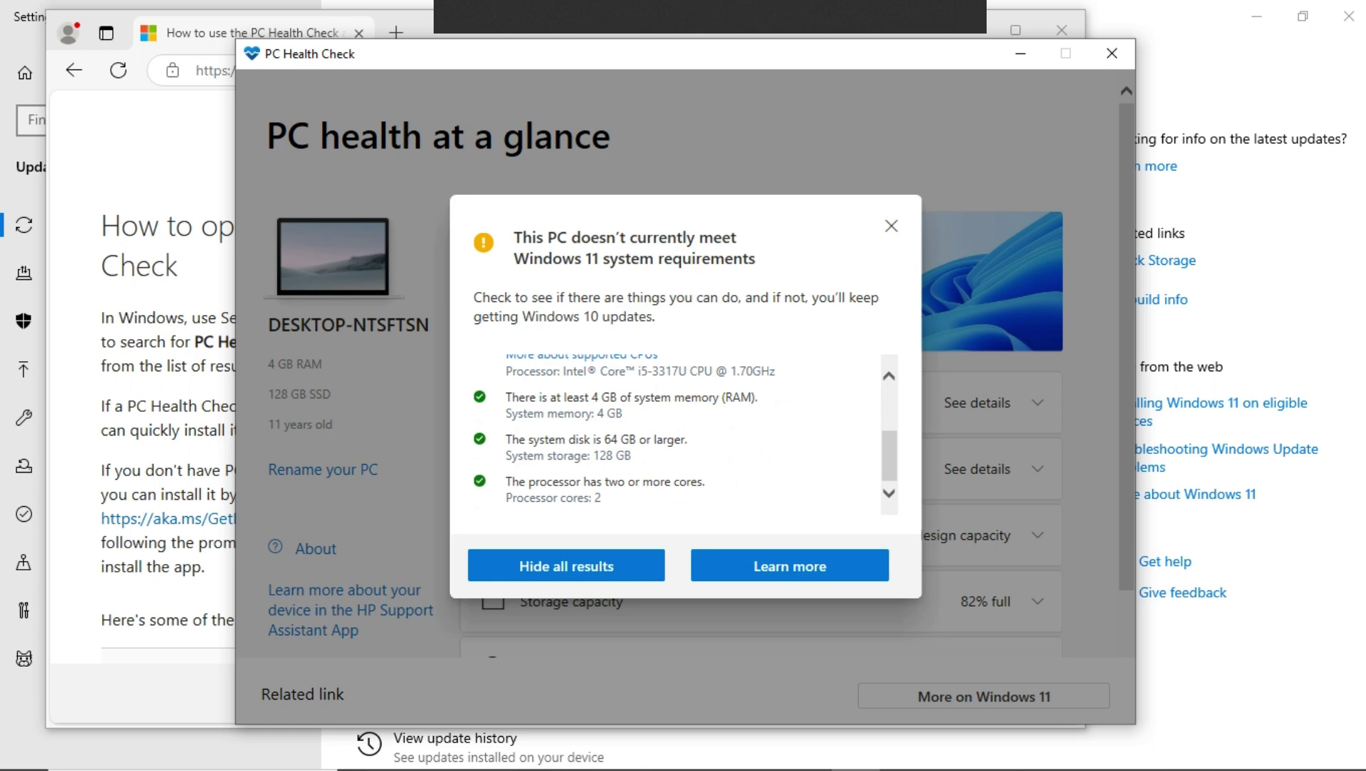
pyautogui.scroll(3, 684, 435)
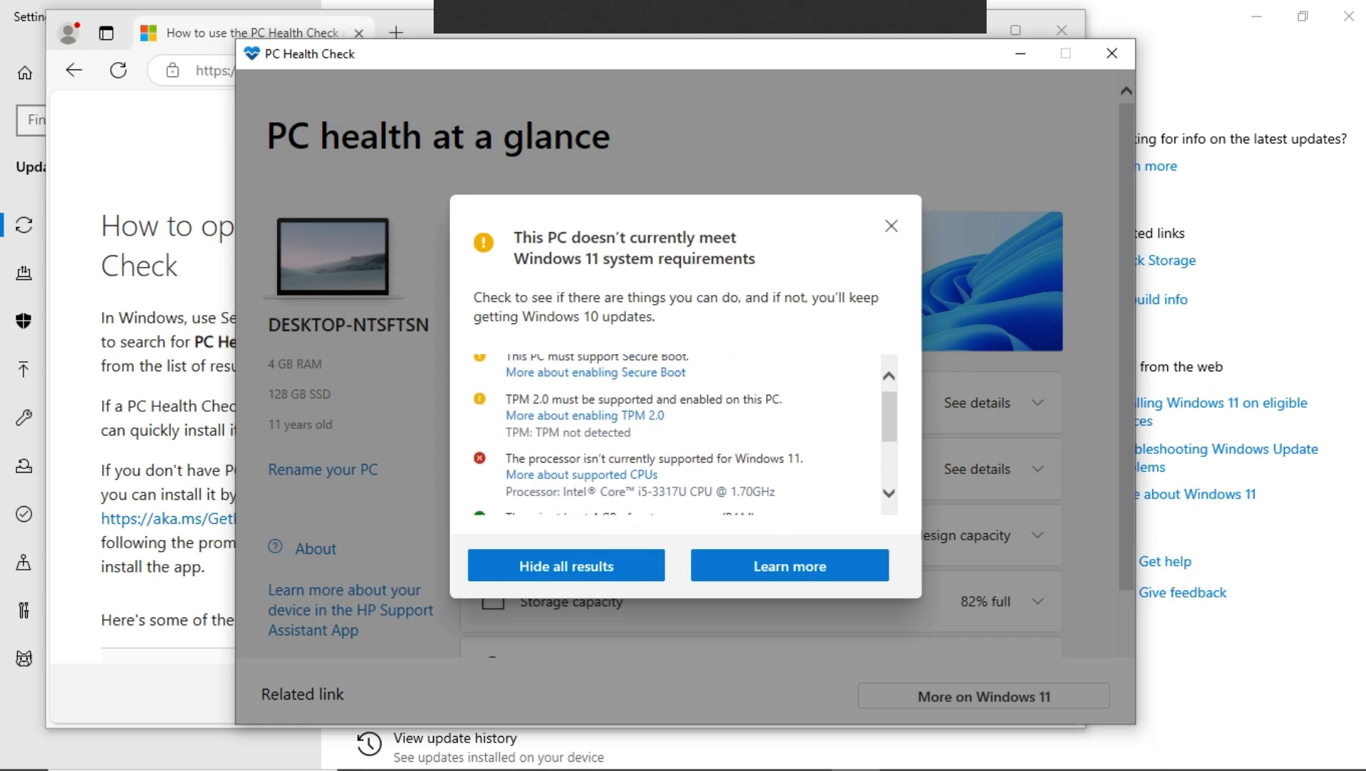
pyautogui.scroll(-1, 684, 434)
pyautogui.scroll(1, 684, 434)
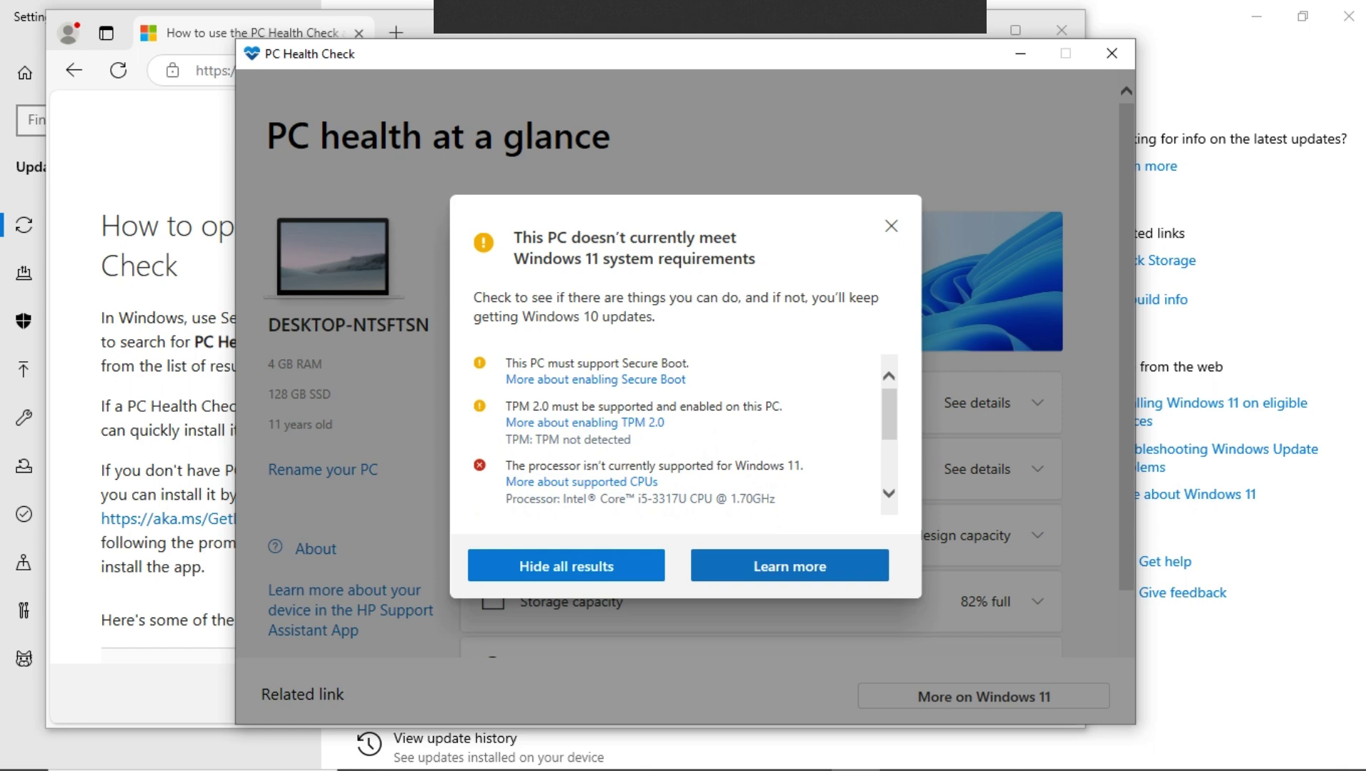
# Open the additional information page from the compatibility results and follow its link to the Windows 11 system requirements
pyautogui.click(789, 566)
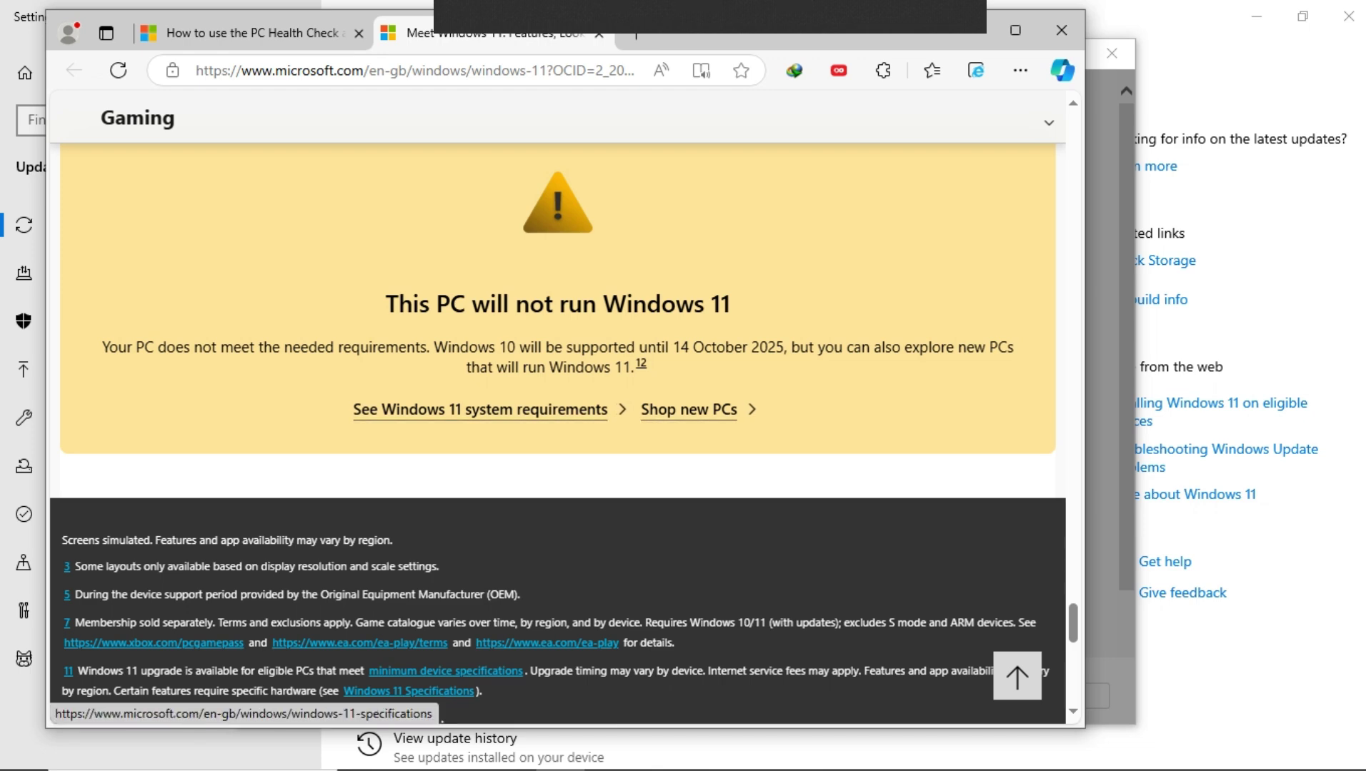
pyautogui.scroll(-10, 557, 429)
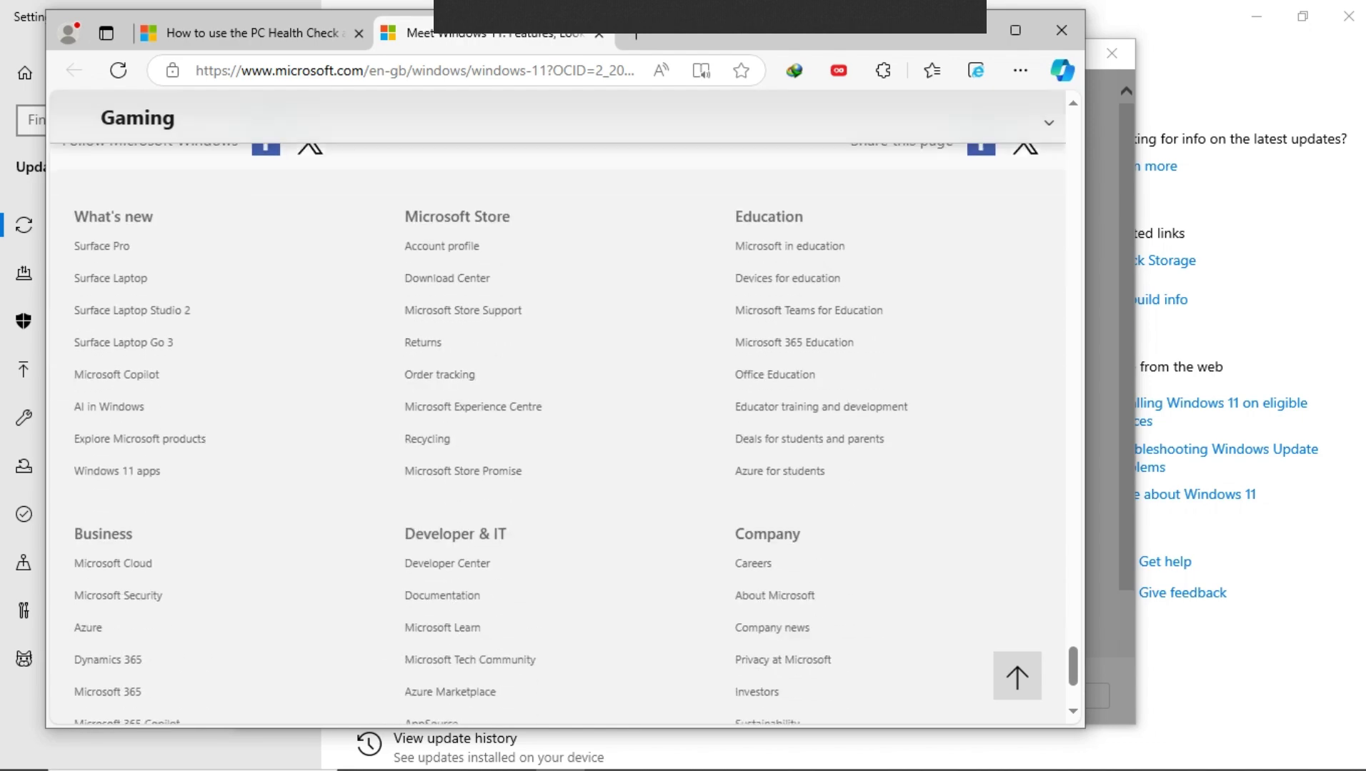
pyautogui.scroll(13, 557, 428)
pyautogui.scroll(7, 557, 429)
pyautogui.scroll(10, 557, 428)
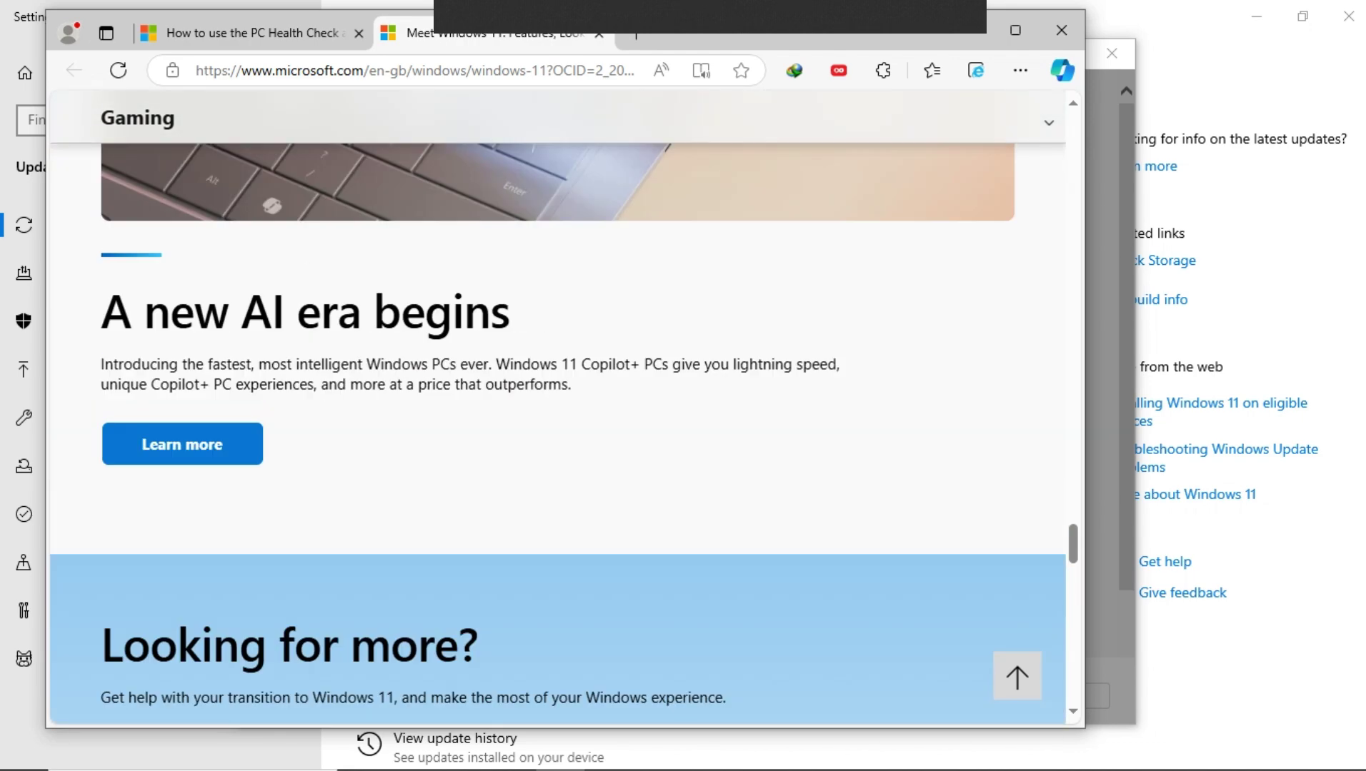
pyautogui.scroll(-13, 557, 428)
pyautogui.scroll(-6, 557, 428)
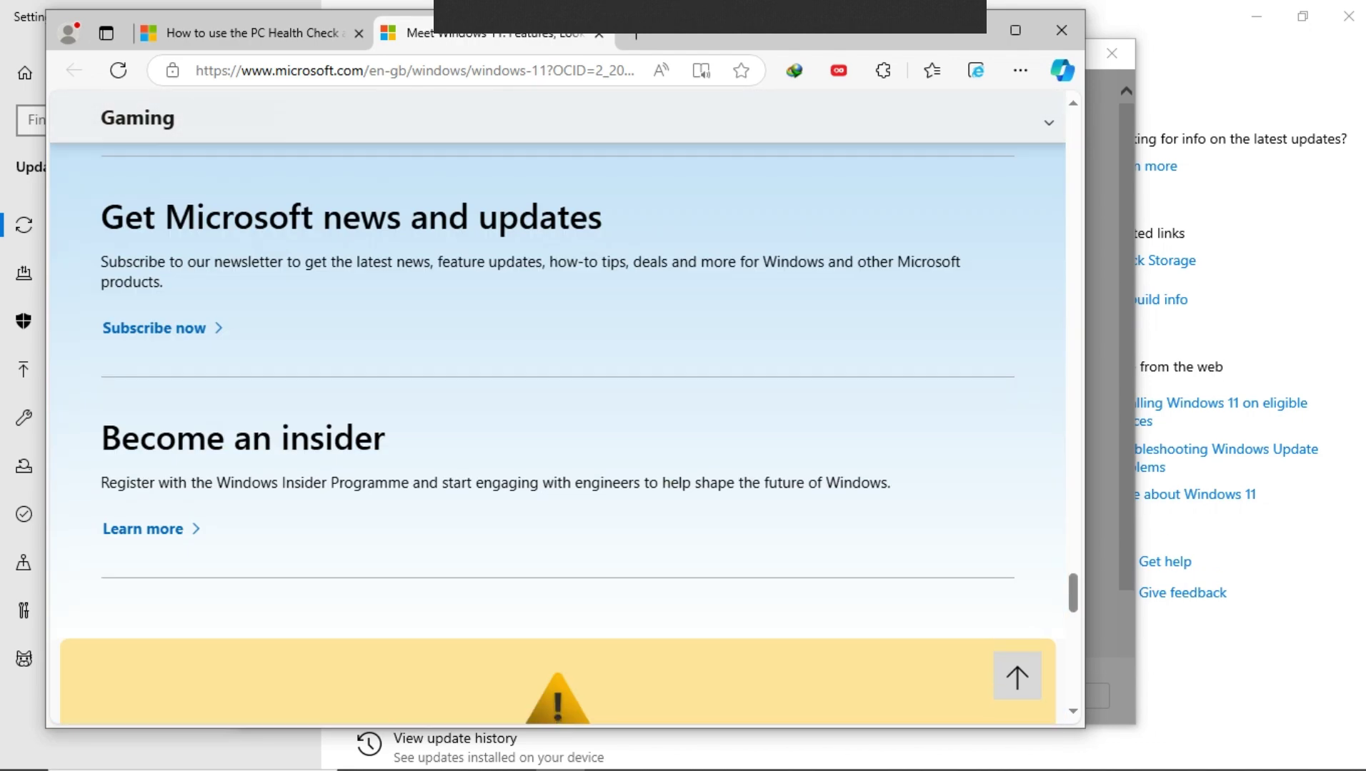
pyautogui.scroll(3, 557, 429)
pyautogui.click(479, 409)
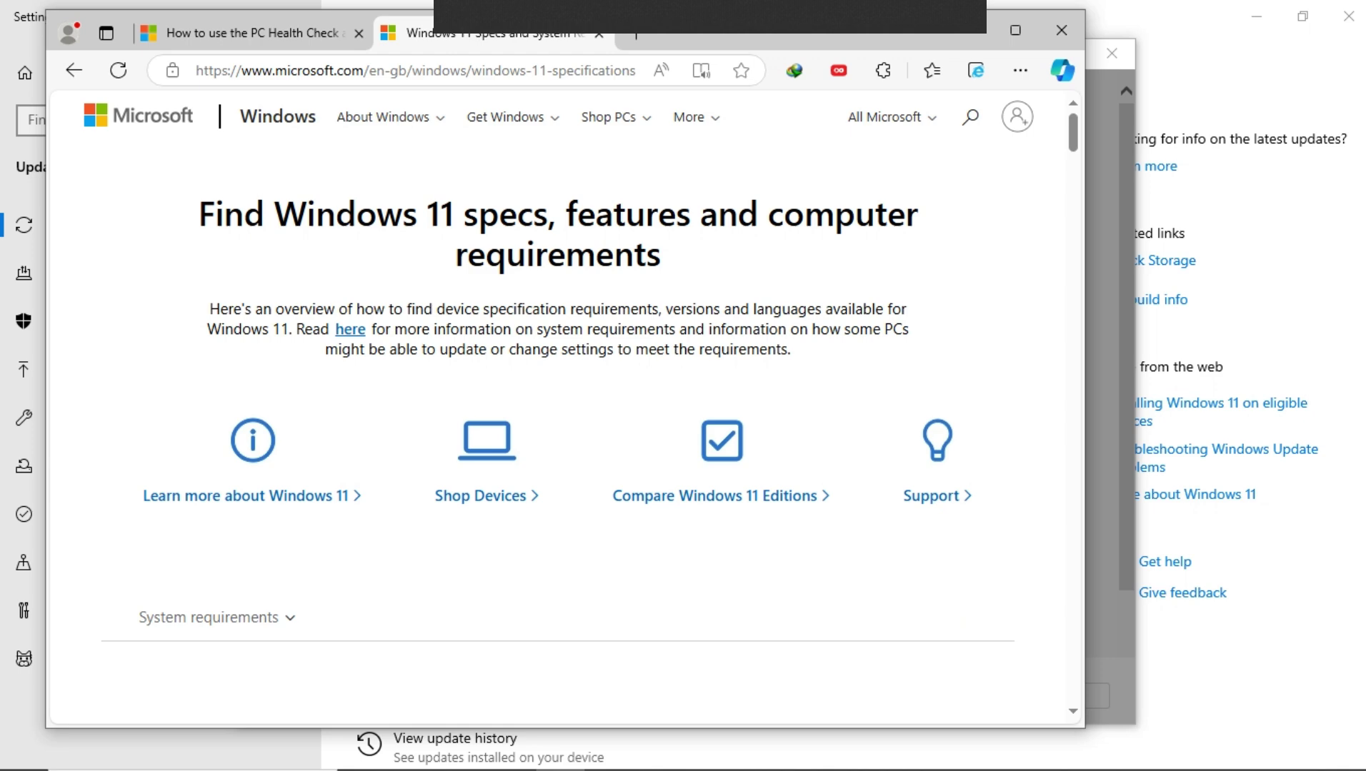
# Read the Windows 11 minimum system requirements, from the processor through to the internet connection and Microsoft account
pyautogui.scroll(-4, 714, 496)
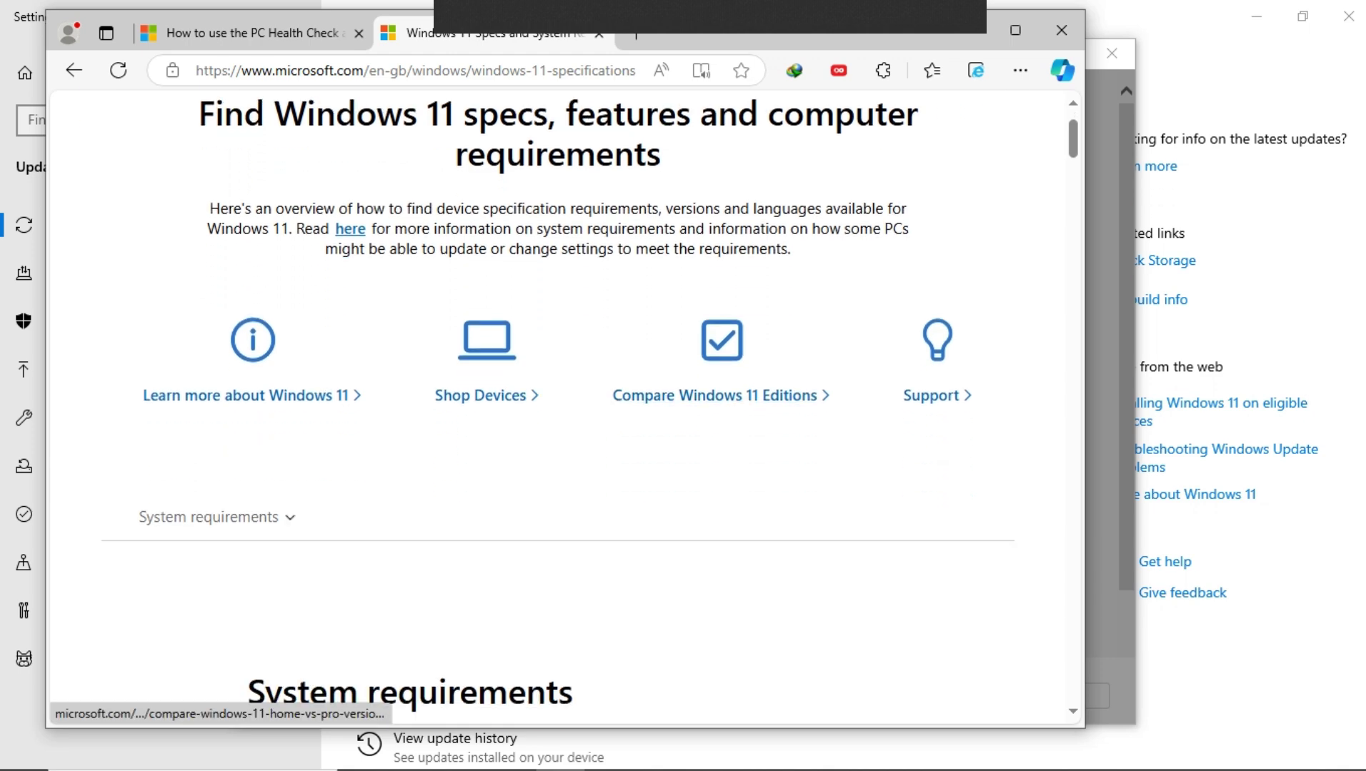
pyautogui.scroll(-4, 565, 428)
pyautogui.scroll(1, 564, 429)
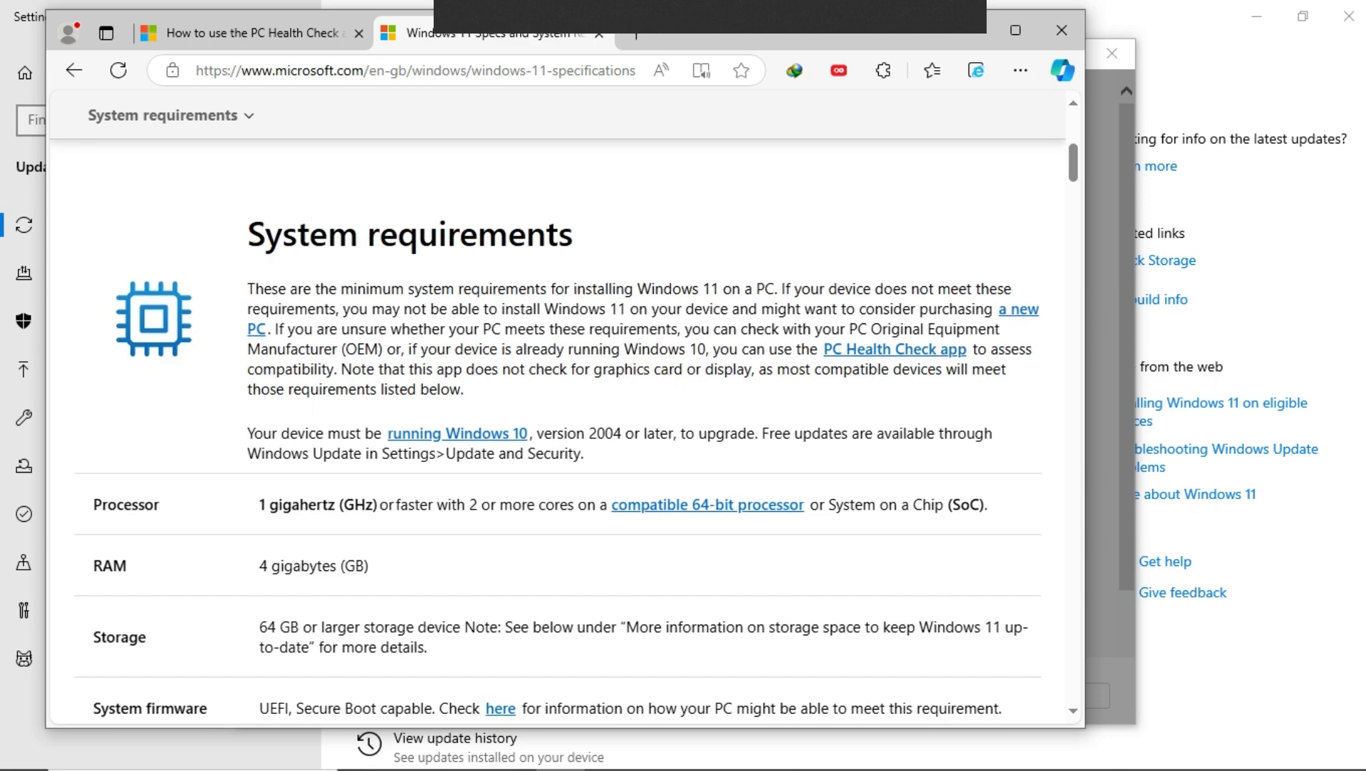
pyautogui.scroll(-3, 558, 433)
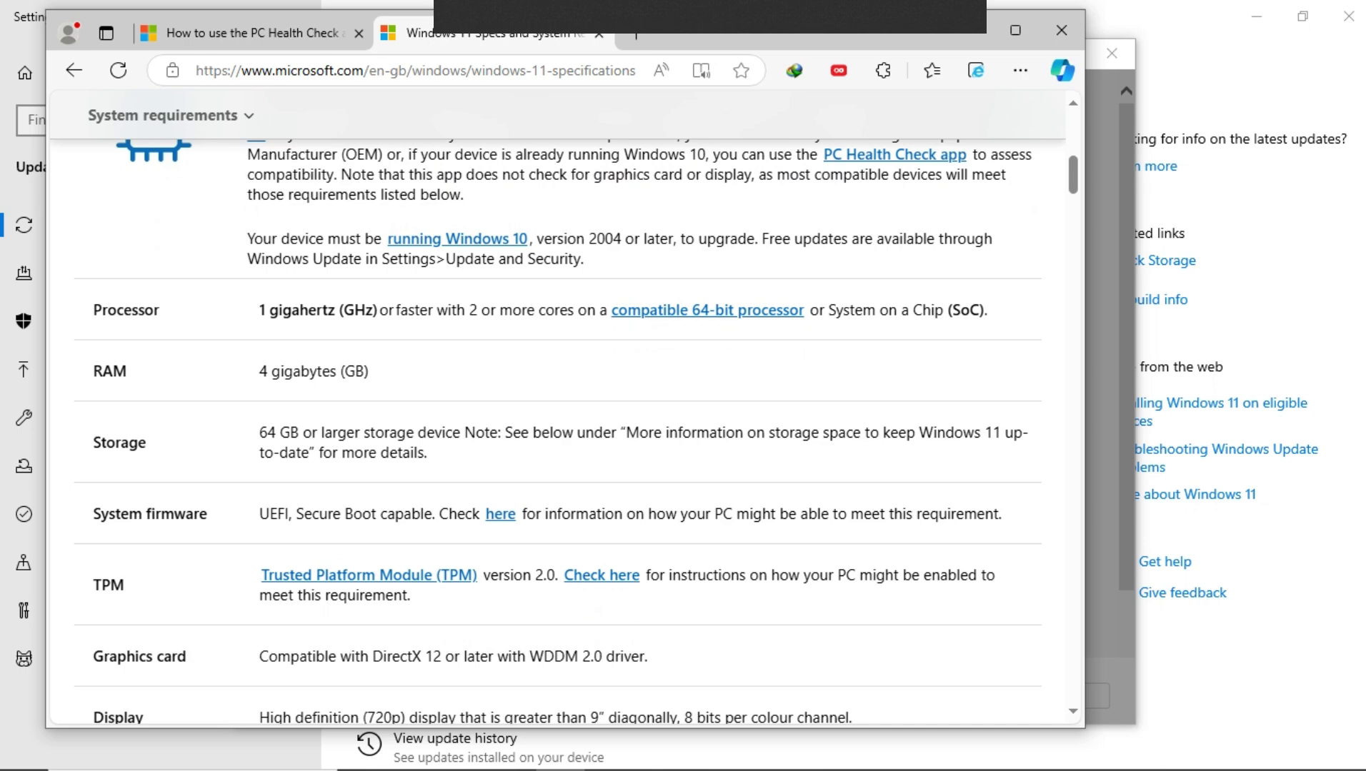
pyautogui.scroll(-3, 557, 428)
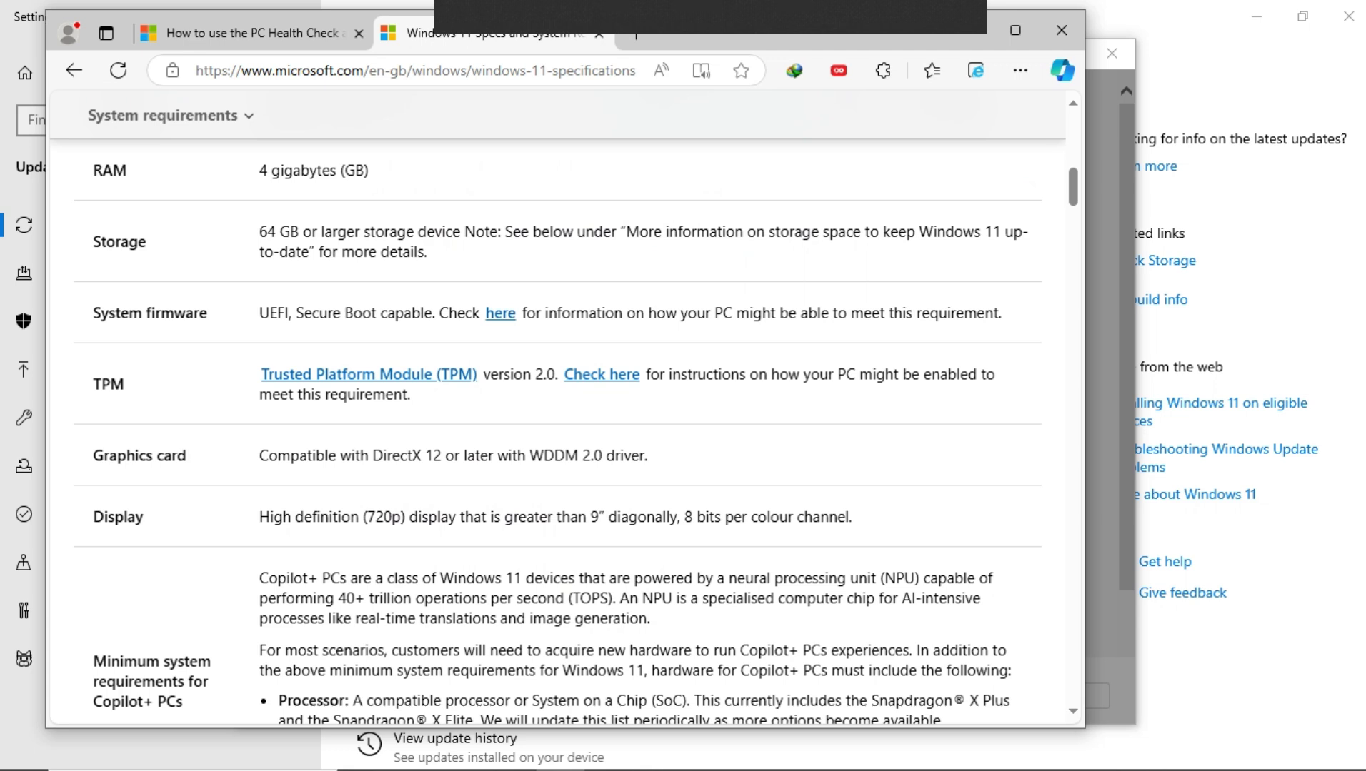
pyautogui.scroll(-1, 557, 429)
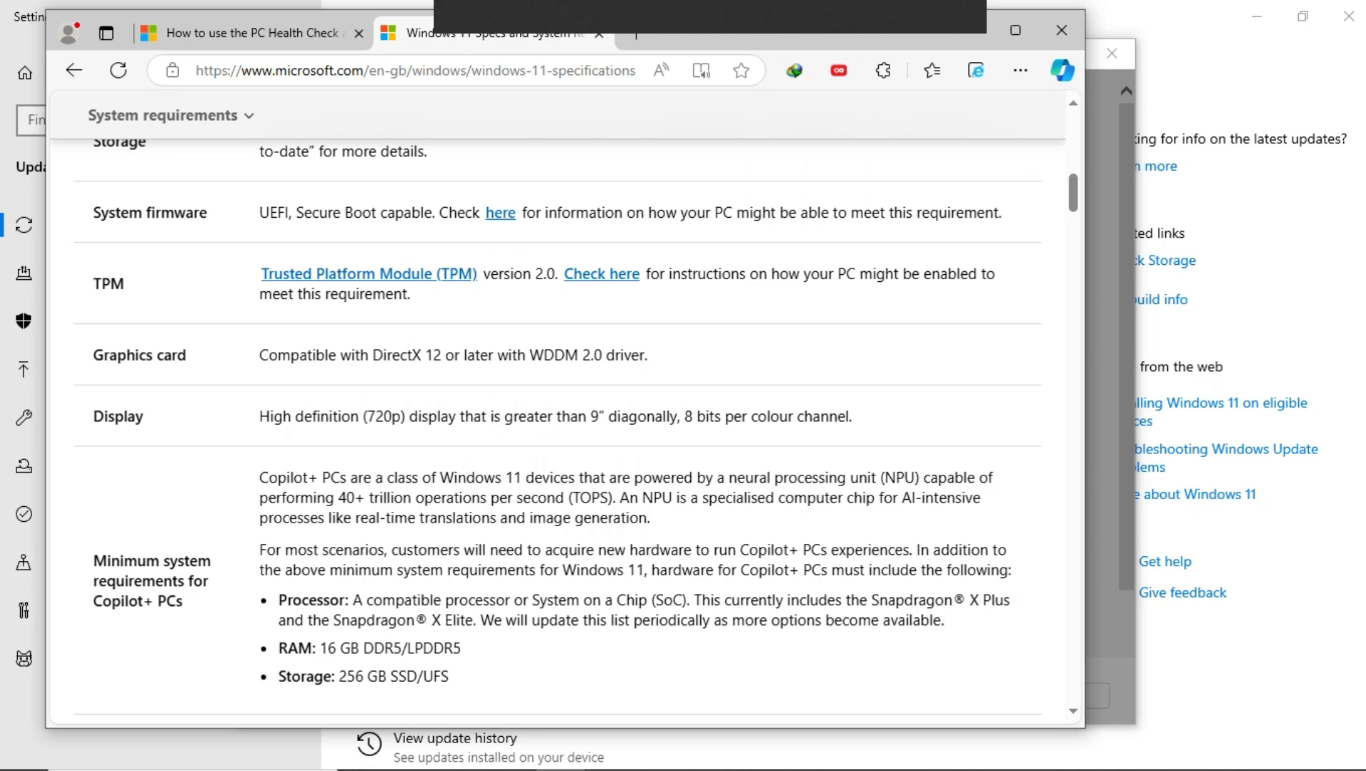
pyautogui.scroll(-3, 557, 429)
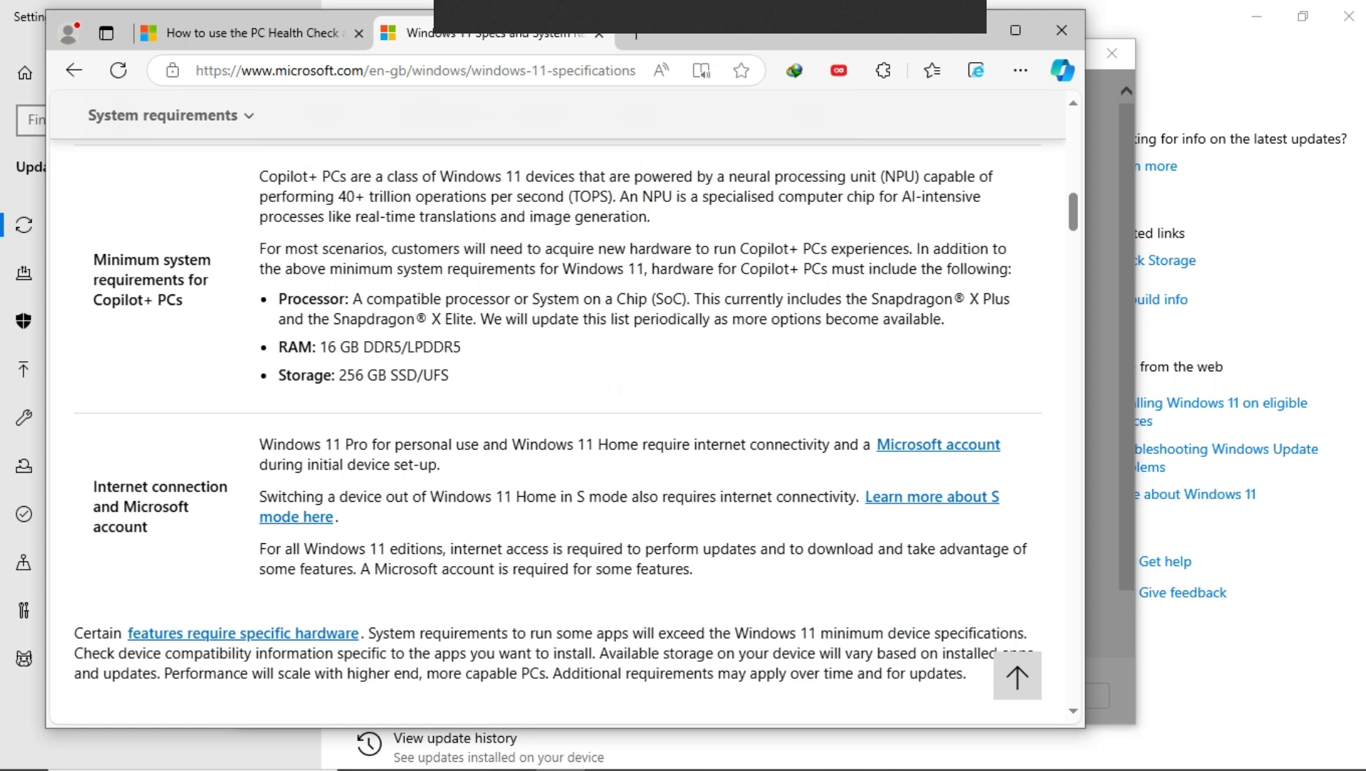
# Read the feature-specific requirements for Windows 11, from Copilot+ PCs through to the Xbox app
pyautogui.scroll(-3, 557, 414)
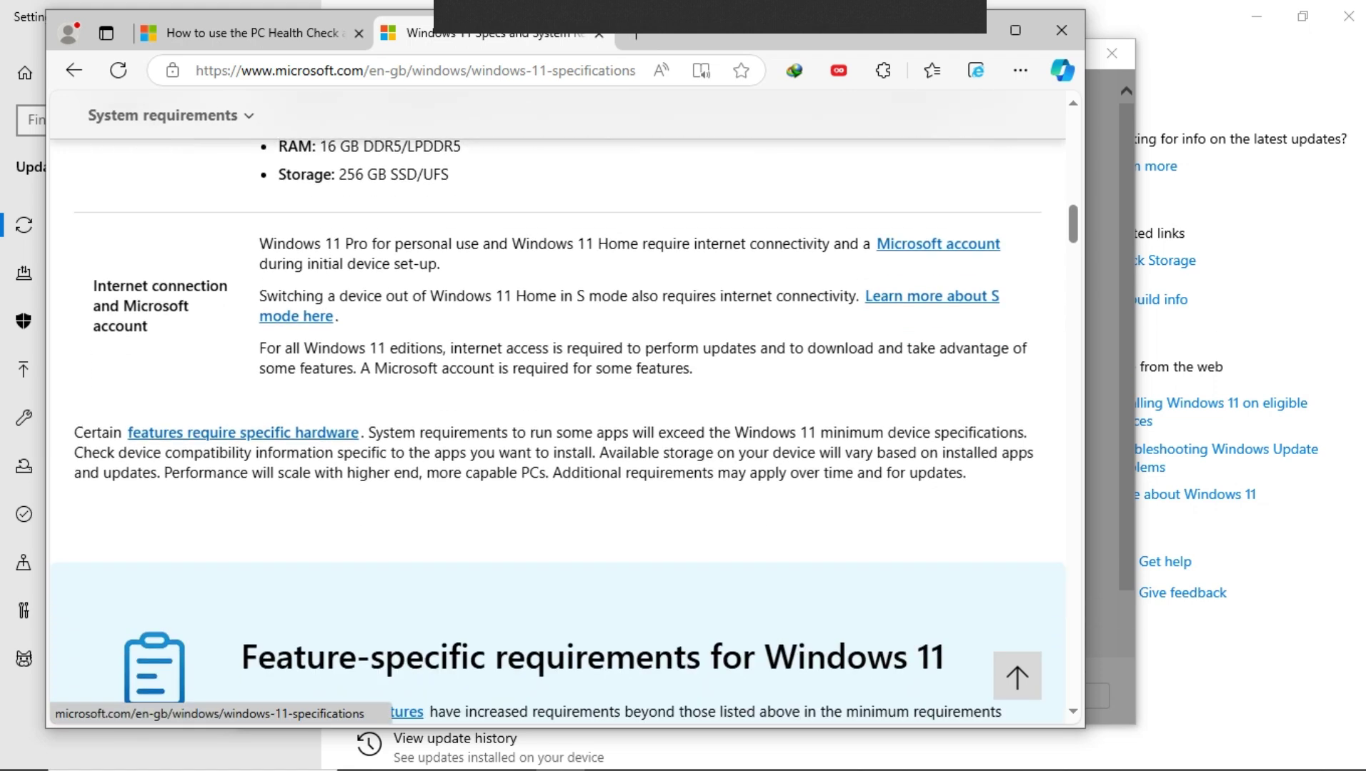
pyautogui.scroll(-5, 557, 429)
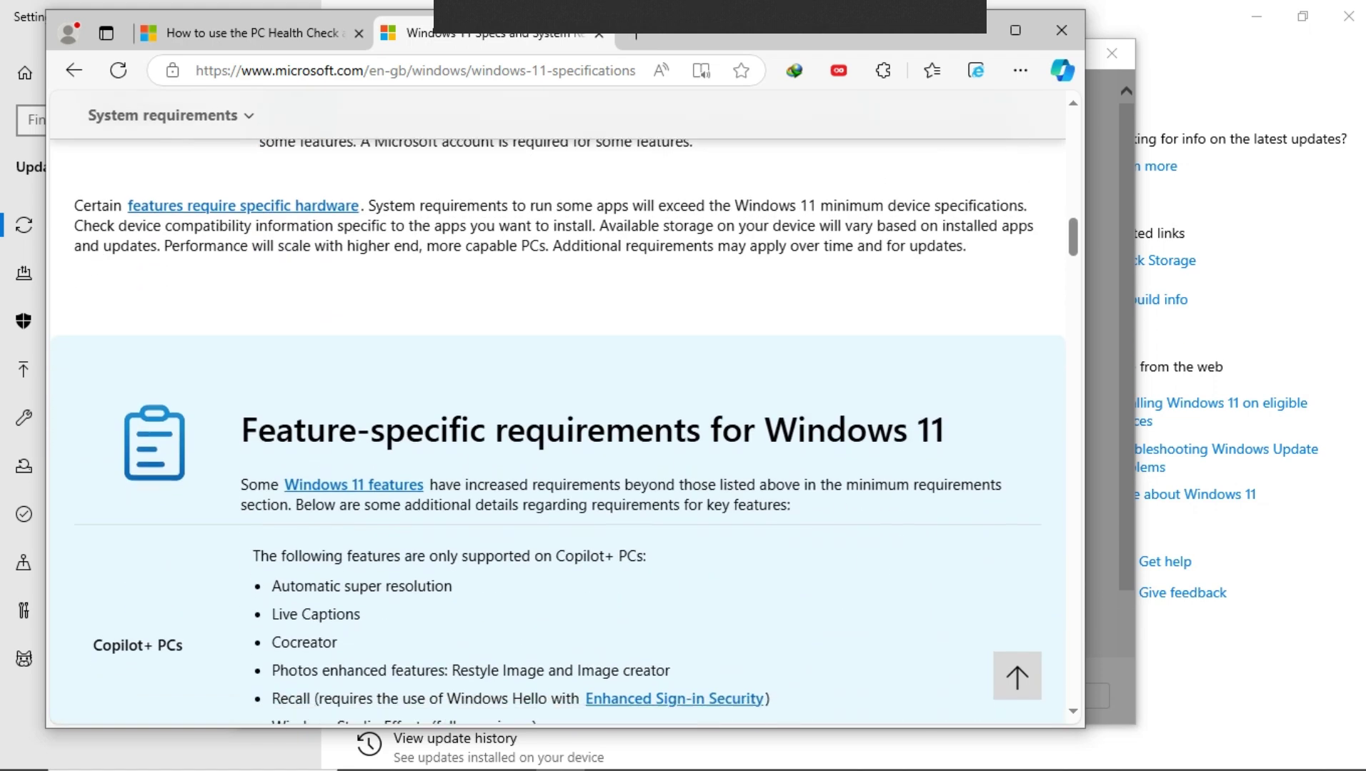
pyautogui.scroll(-8, 557, 429)
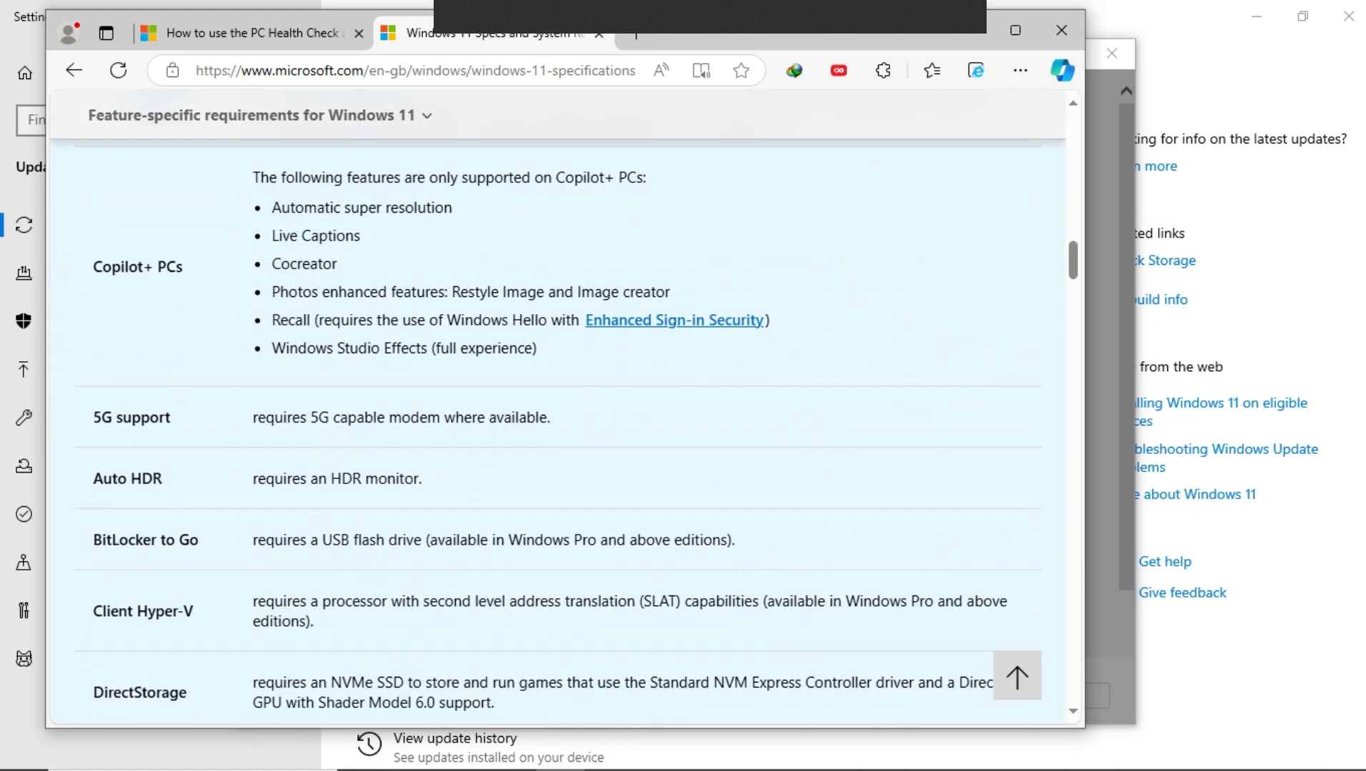
pyautogui.scroll(-12, 557, 429)
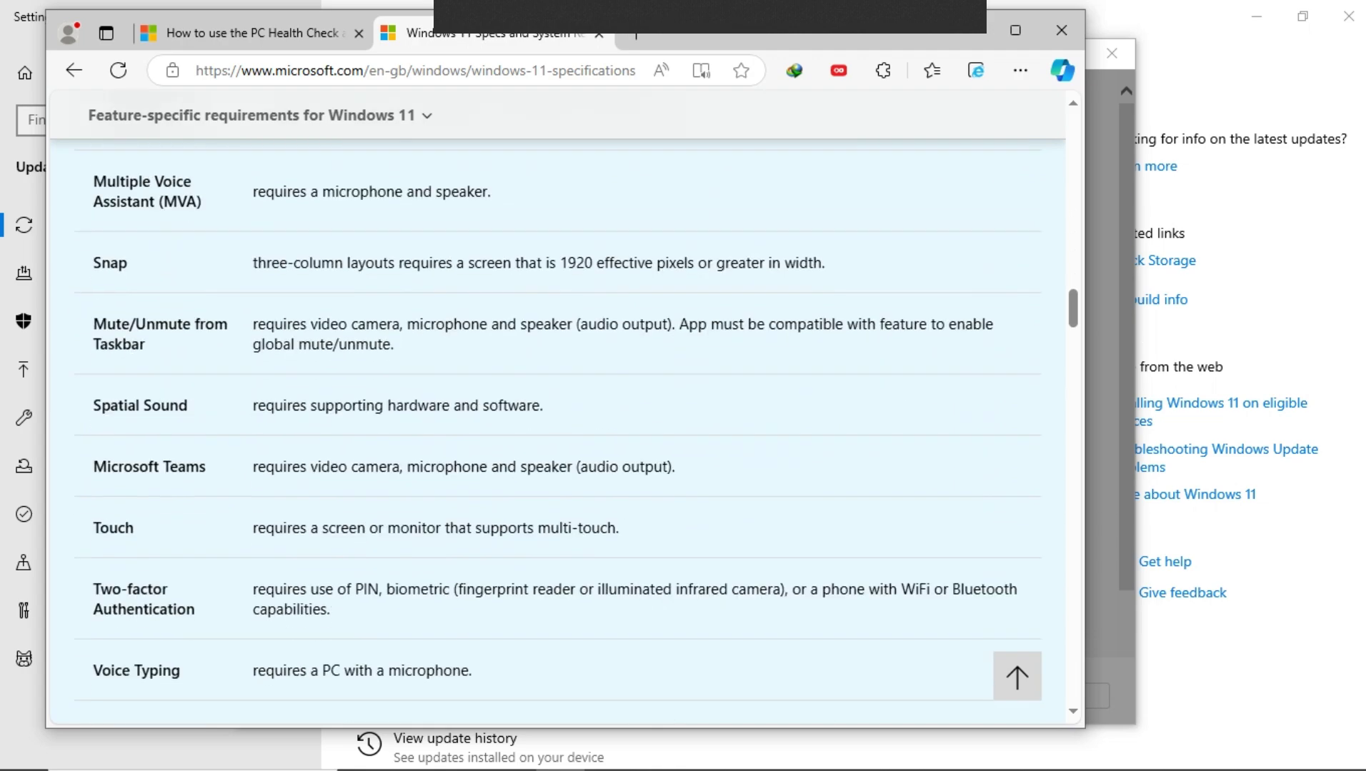
pyautogui.scroll(-8, 557, 429)
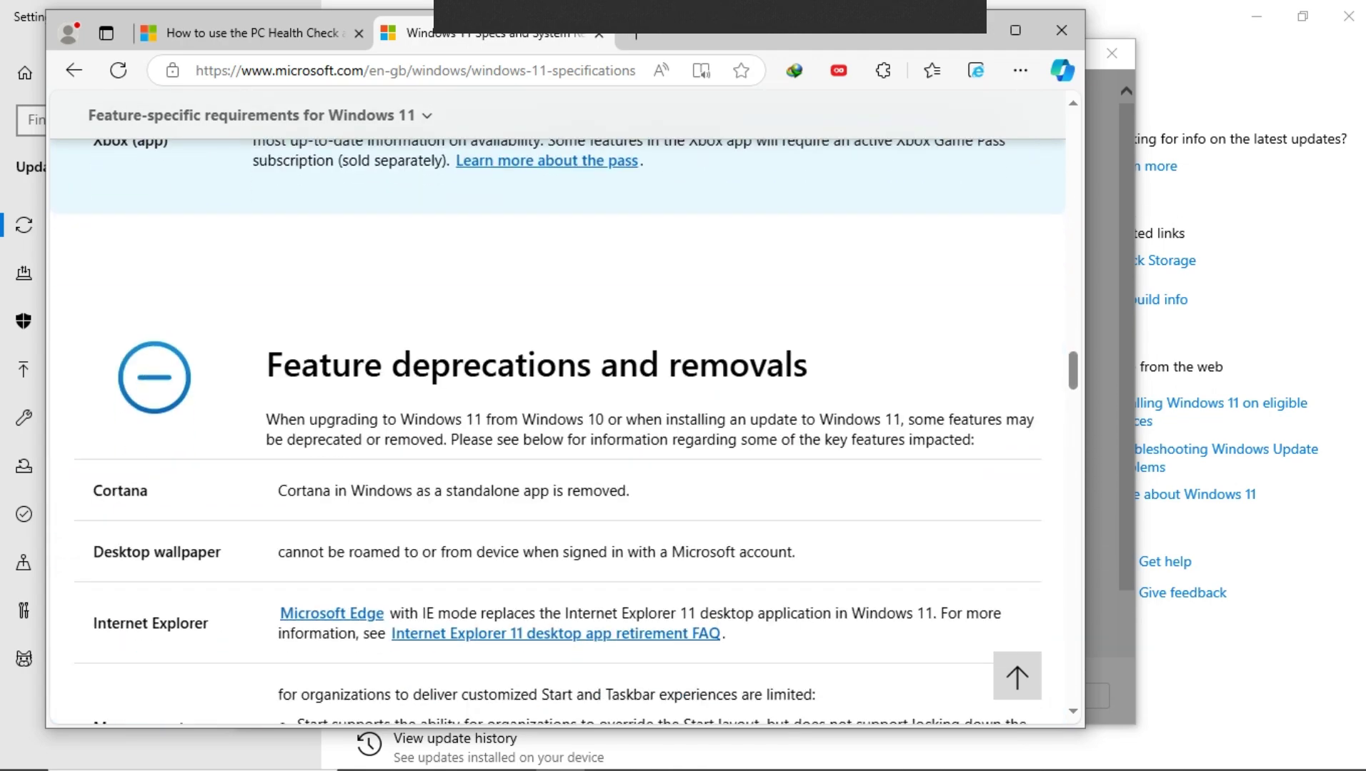
# Review the Windows 11 feature deprecations and removals, and return to the start of the specifications page
pyautogui.scroll(3, 557, 428)
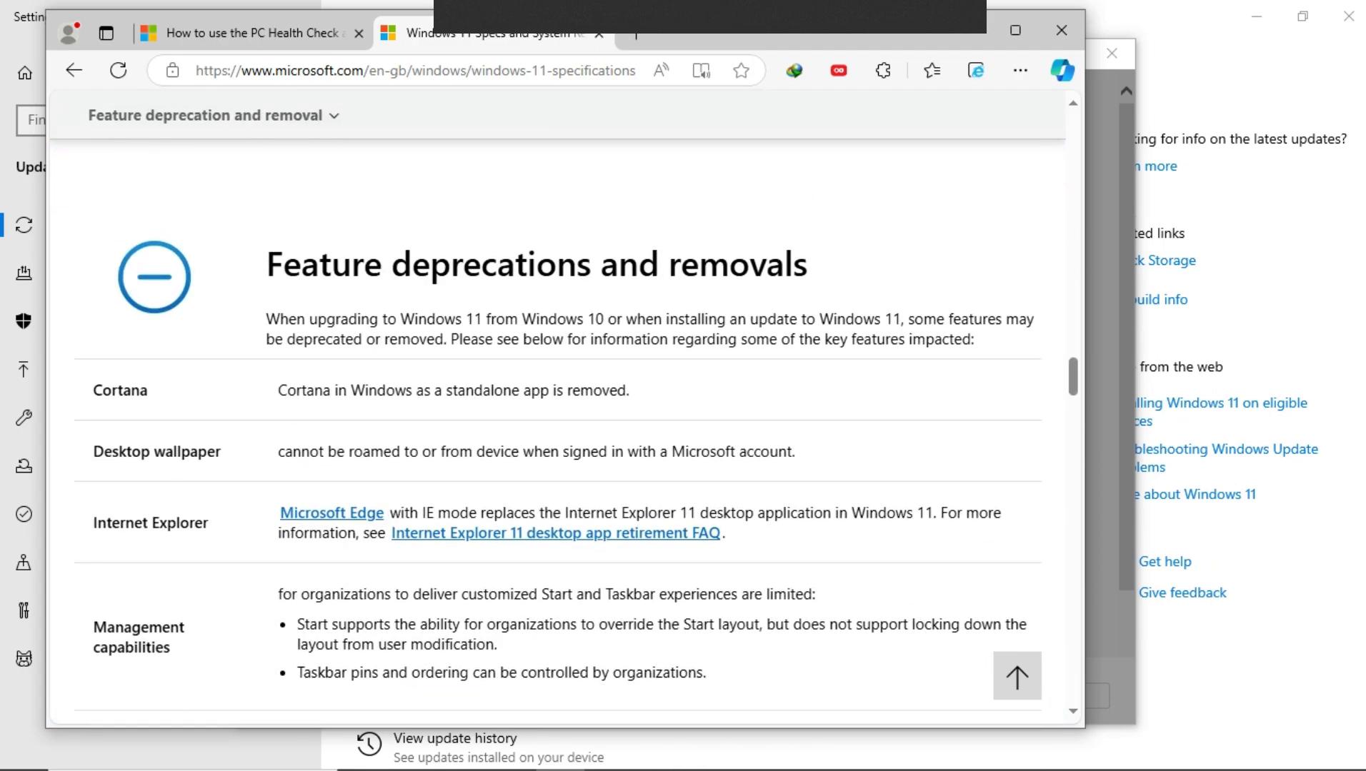
pyautogui.scroll(-3, 557, 428)
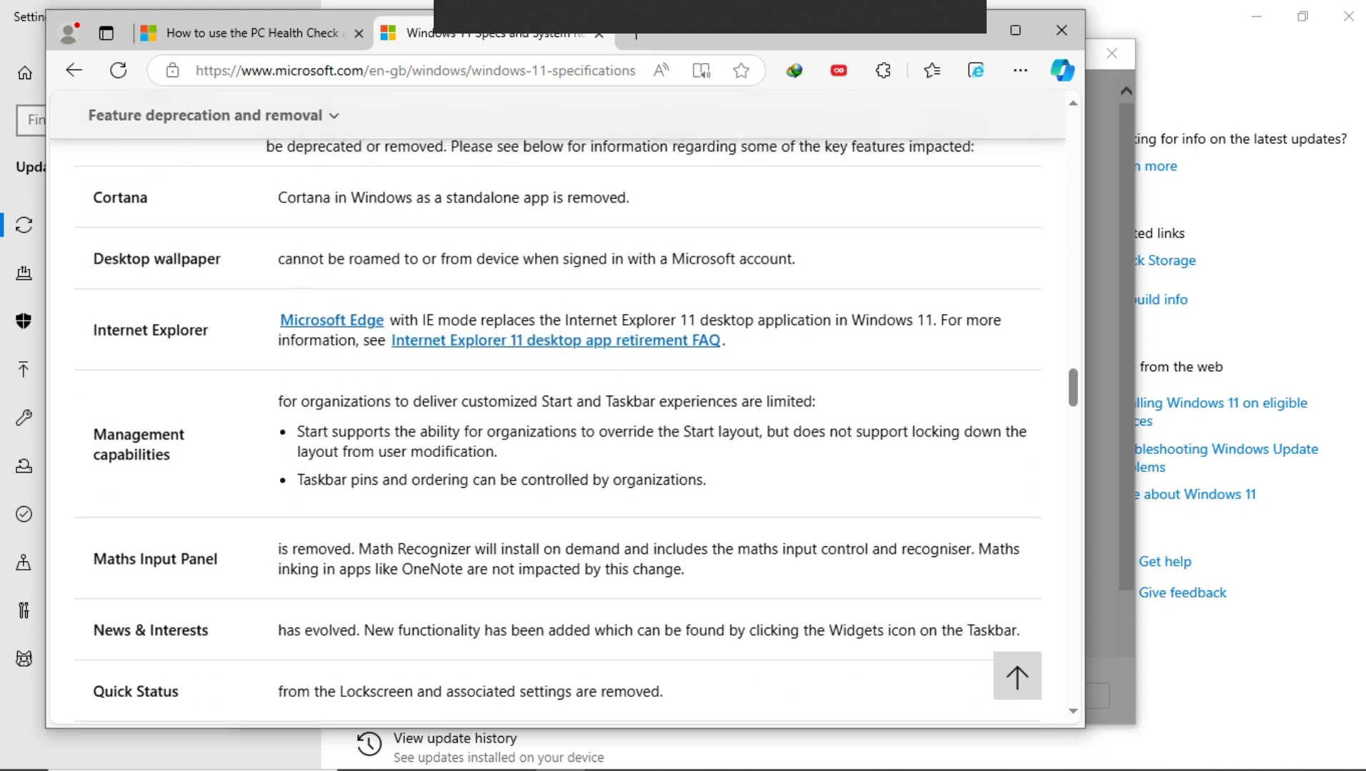
pyautogui.scroll(3, 558, 428)
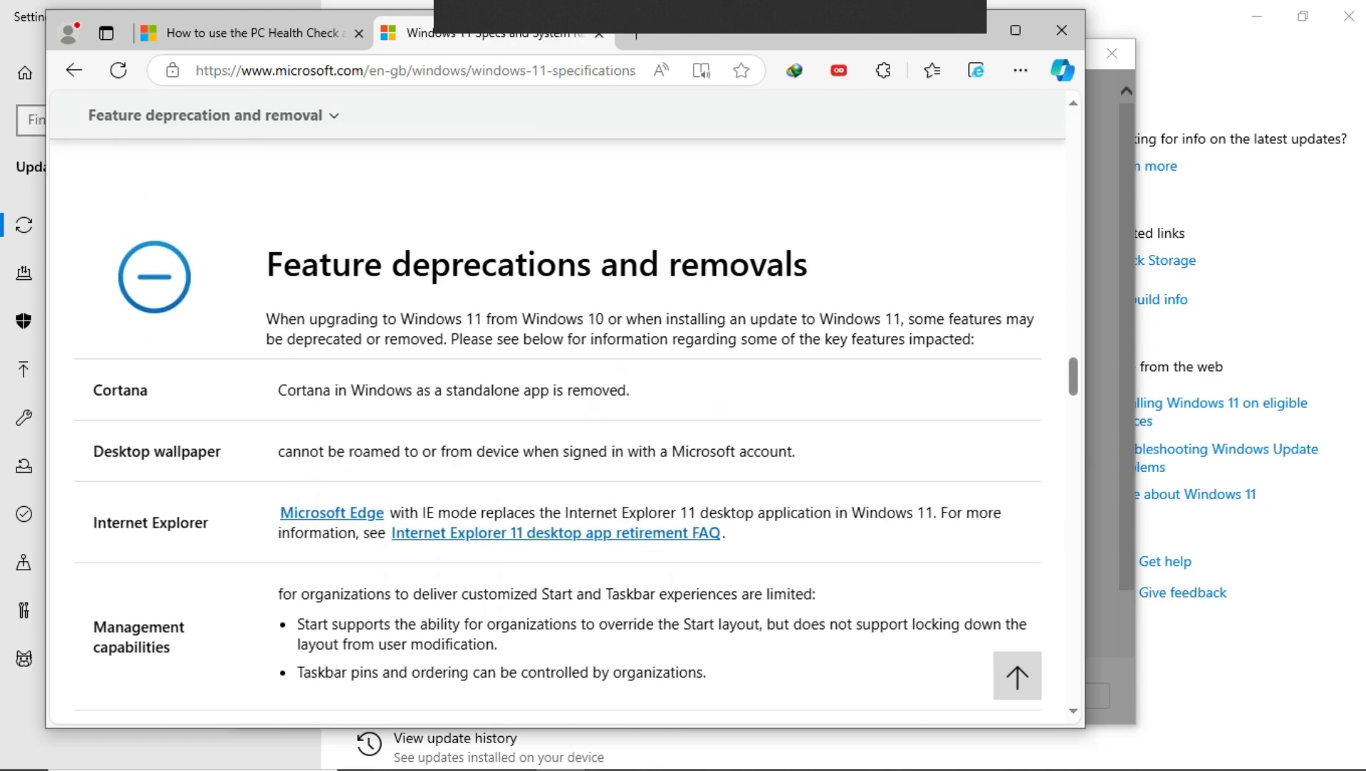
pyautogui.scroll(-18, 558, 429)
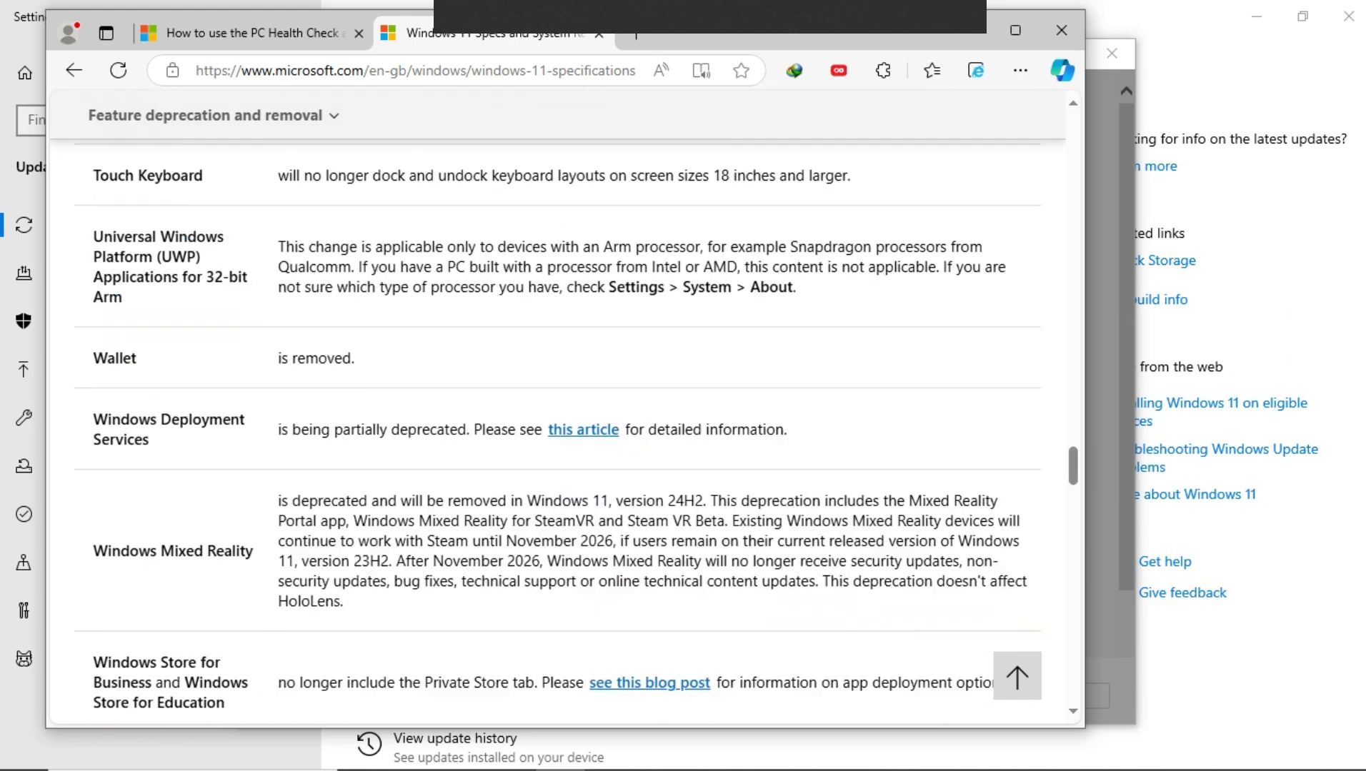
pyautogui.scroll(-5, 557, 429)
pyautogui.scroll(20, 557, 429)
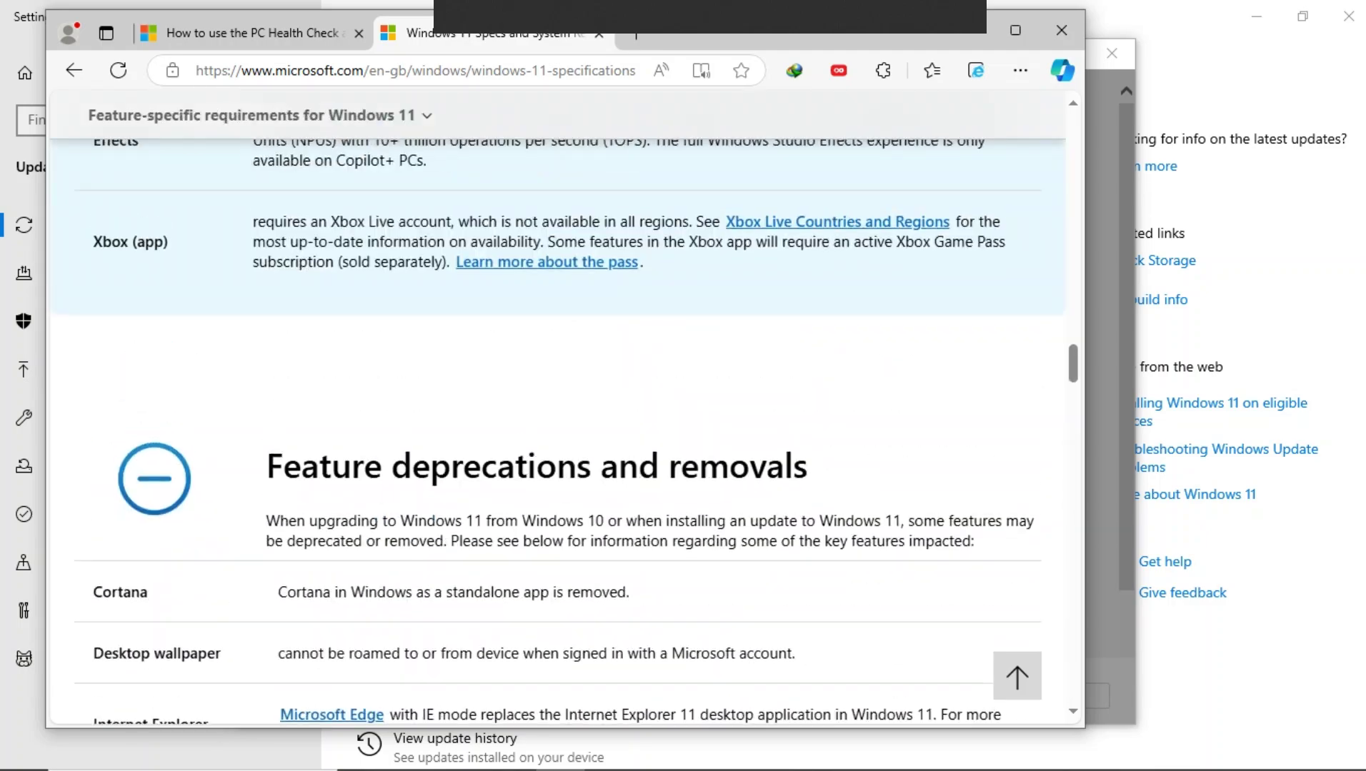
pyautogui.scroll(20, 557, 429)
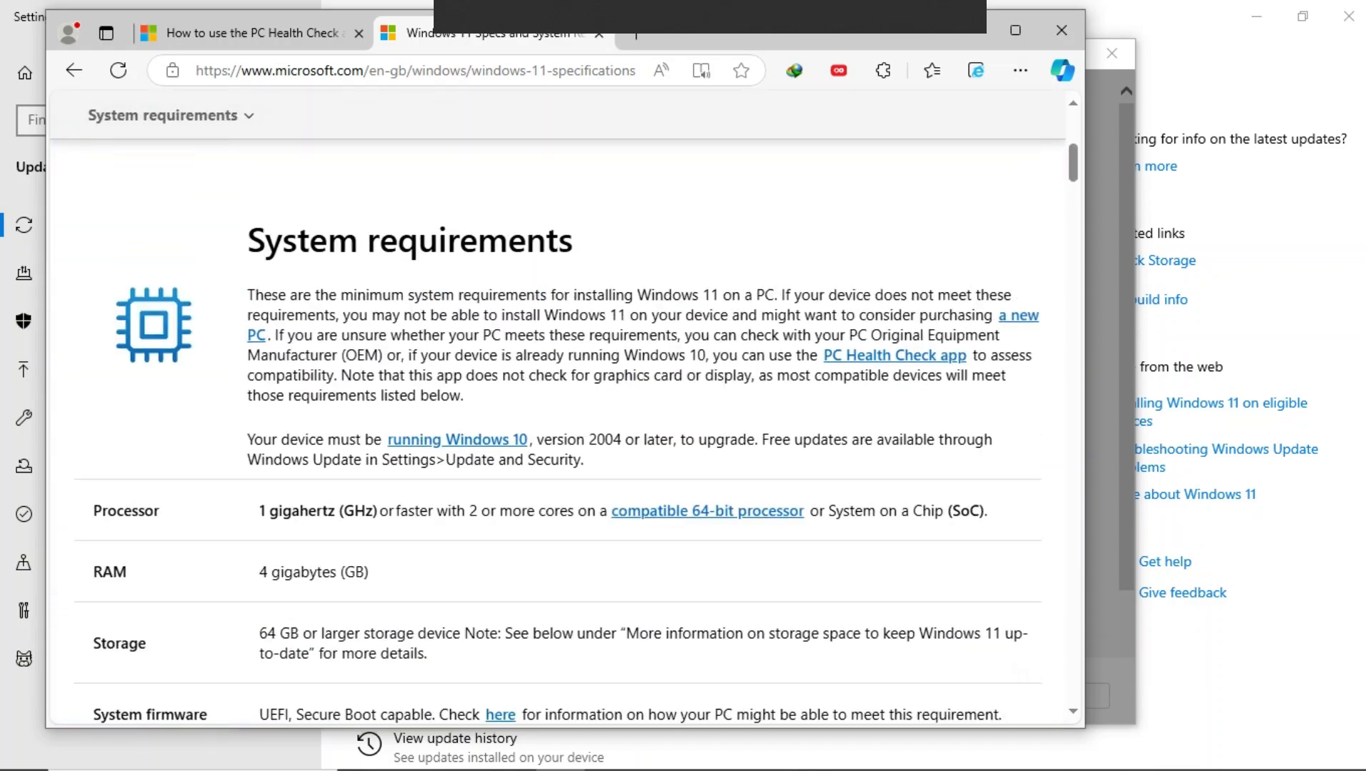
pyautogui.scroll(5, 557, 429)
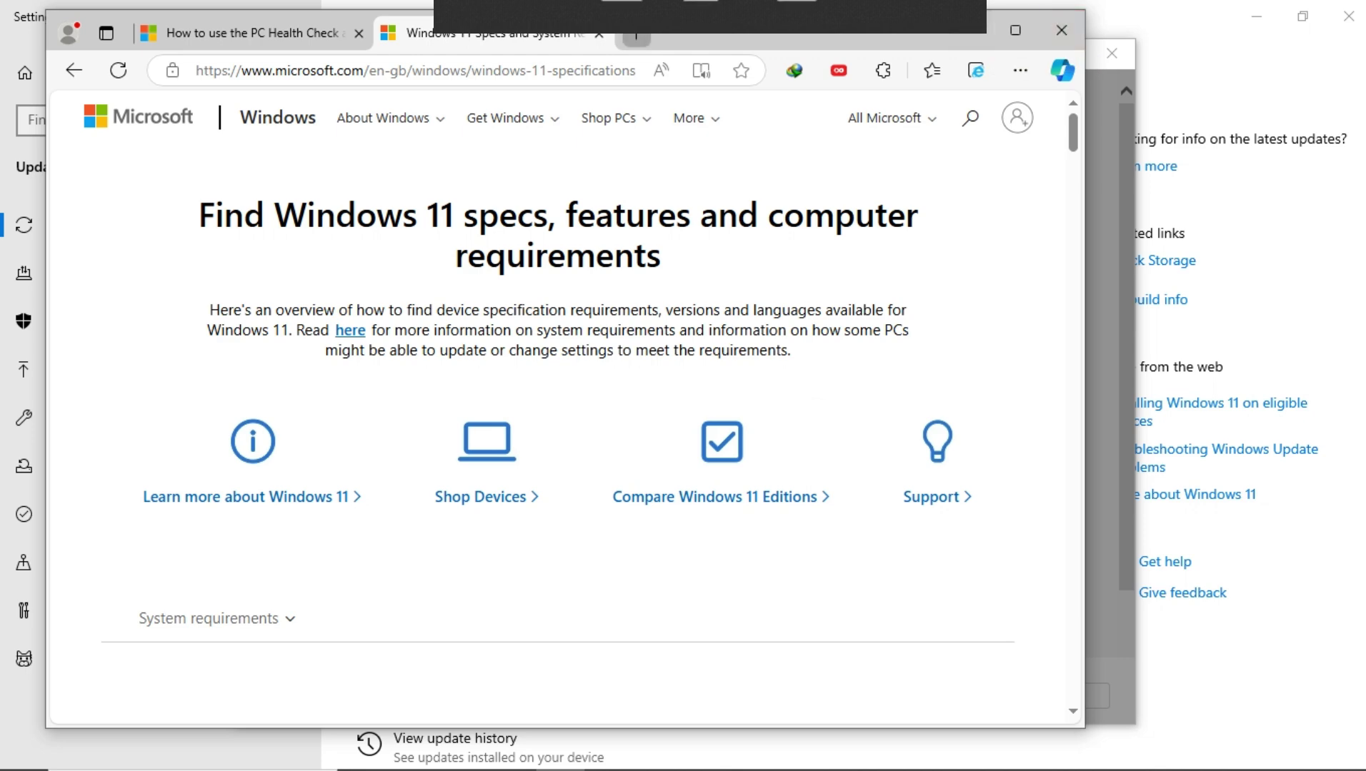
# Open the Google home page in a new browser tab
pyautogui.click(636, 40)
pyautogui.write('google.com')
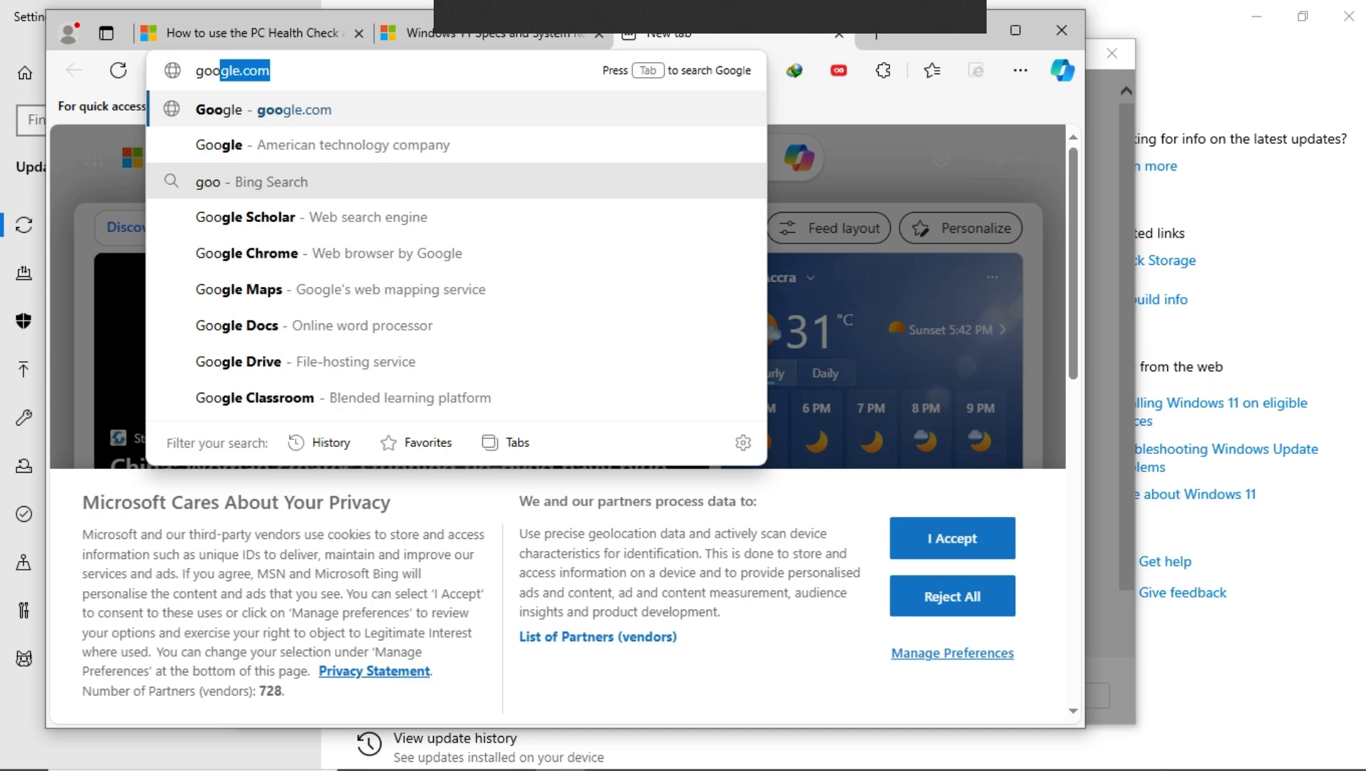
pyautogui.press('Return')
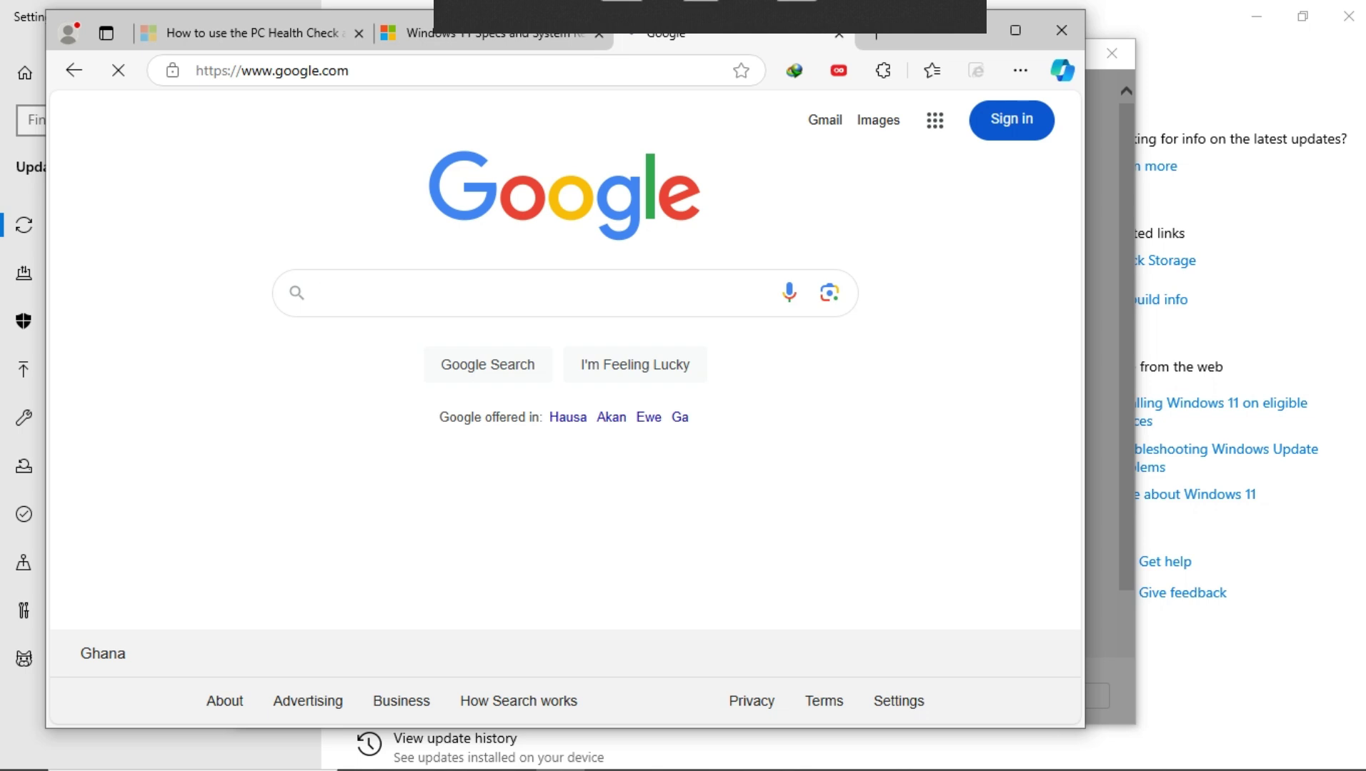
# Search Google for "windows 11 download" and open Microsoft's Download Windows 11 result
pyautogui.write('wind')
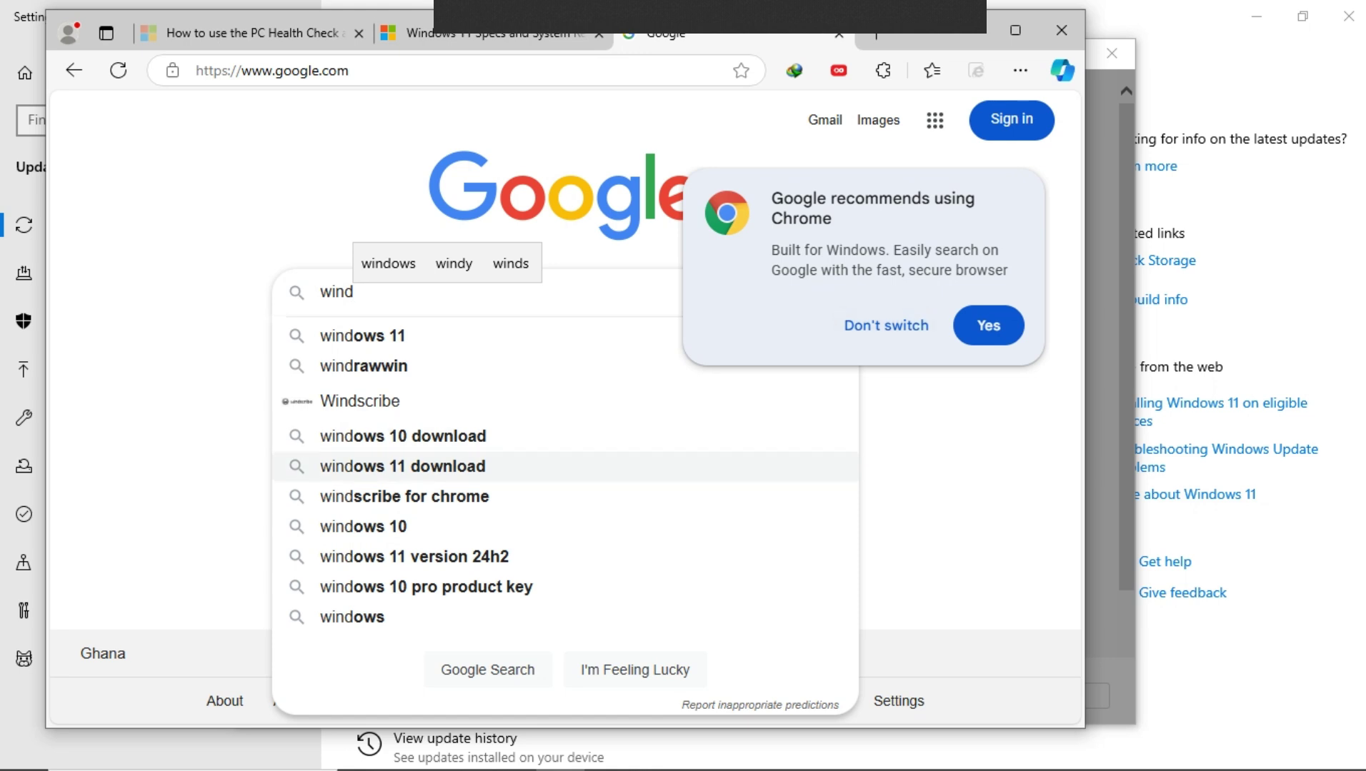
pyautogui.click(403, 467)
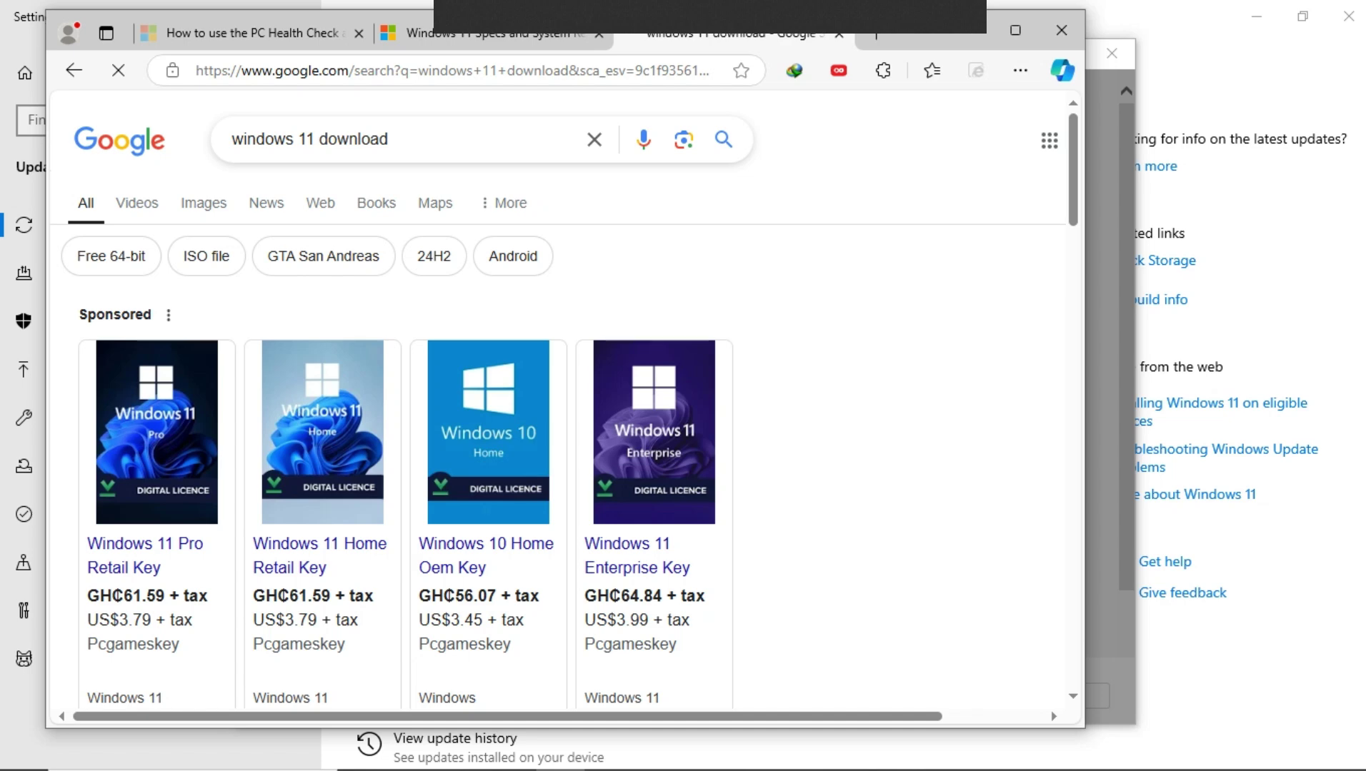
pyautogui.scroll(-5, 653, 429)
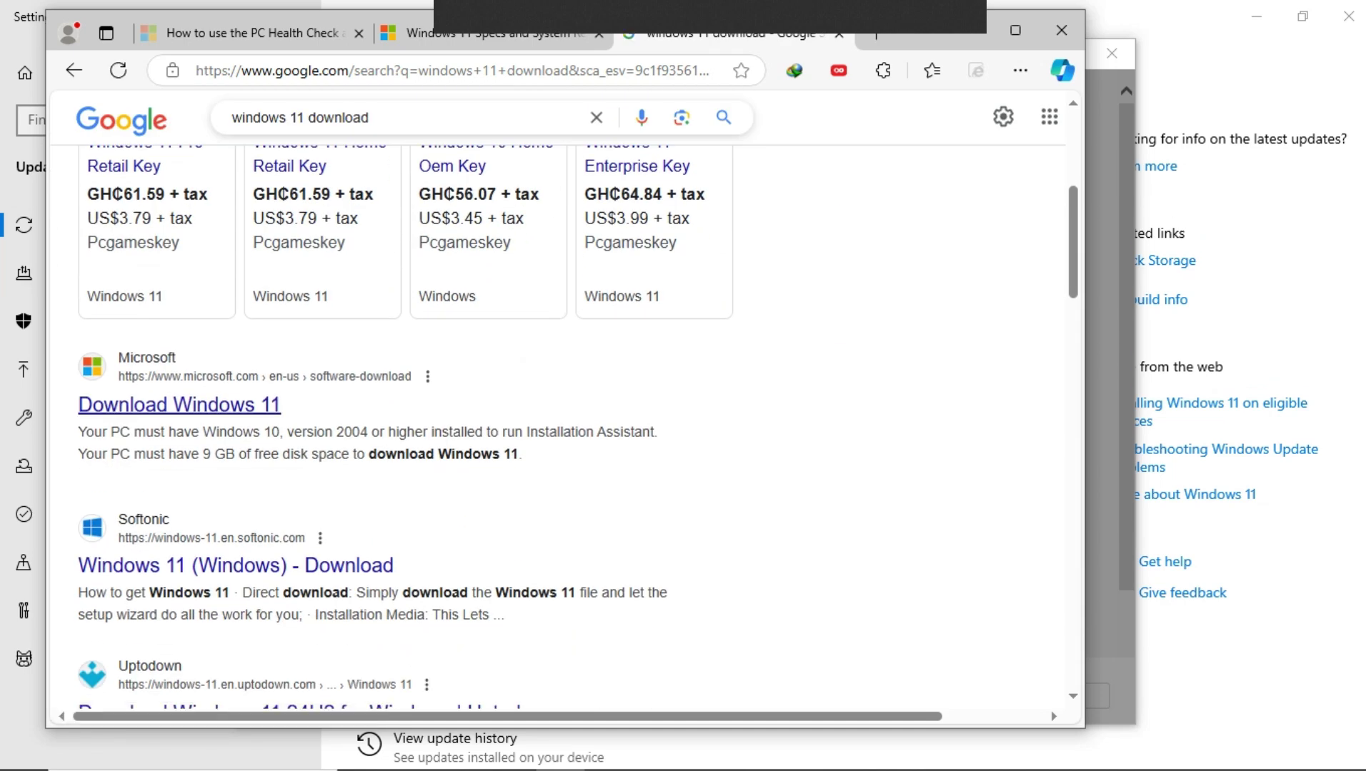
pyautogui.click(178, 405)
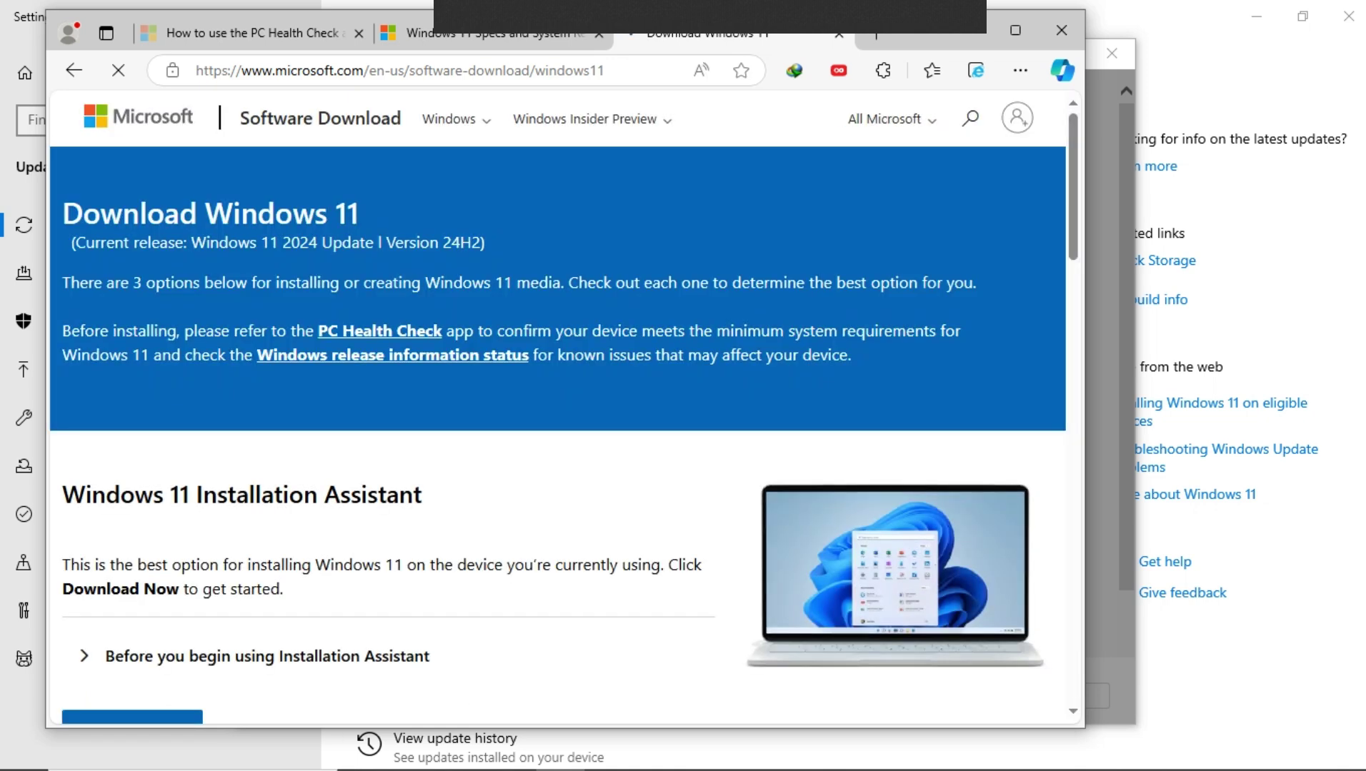
# Examine the three Windows 11 download options: Installation Assistant, installation media and the disk image (ISO) for x64 devices
pyautogui.moveTo(707, 750)
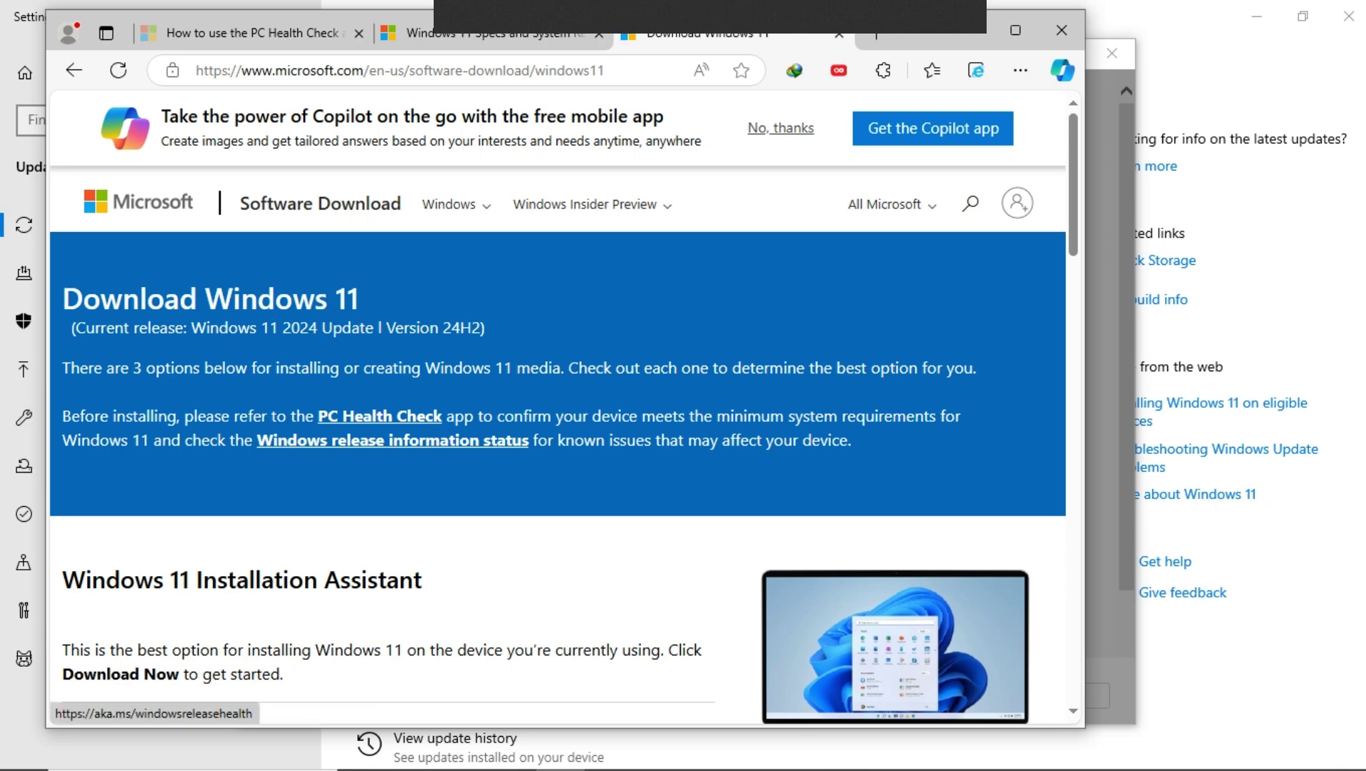
pyautogui.scroll(-4, 393, 440)
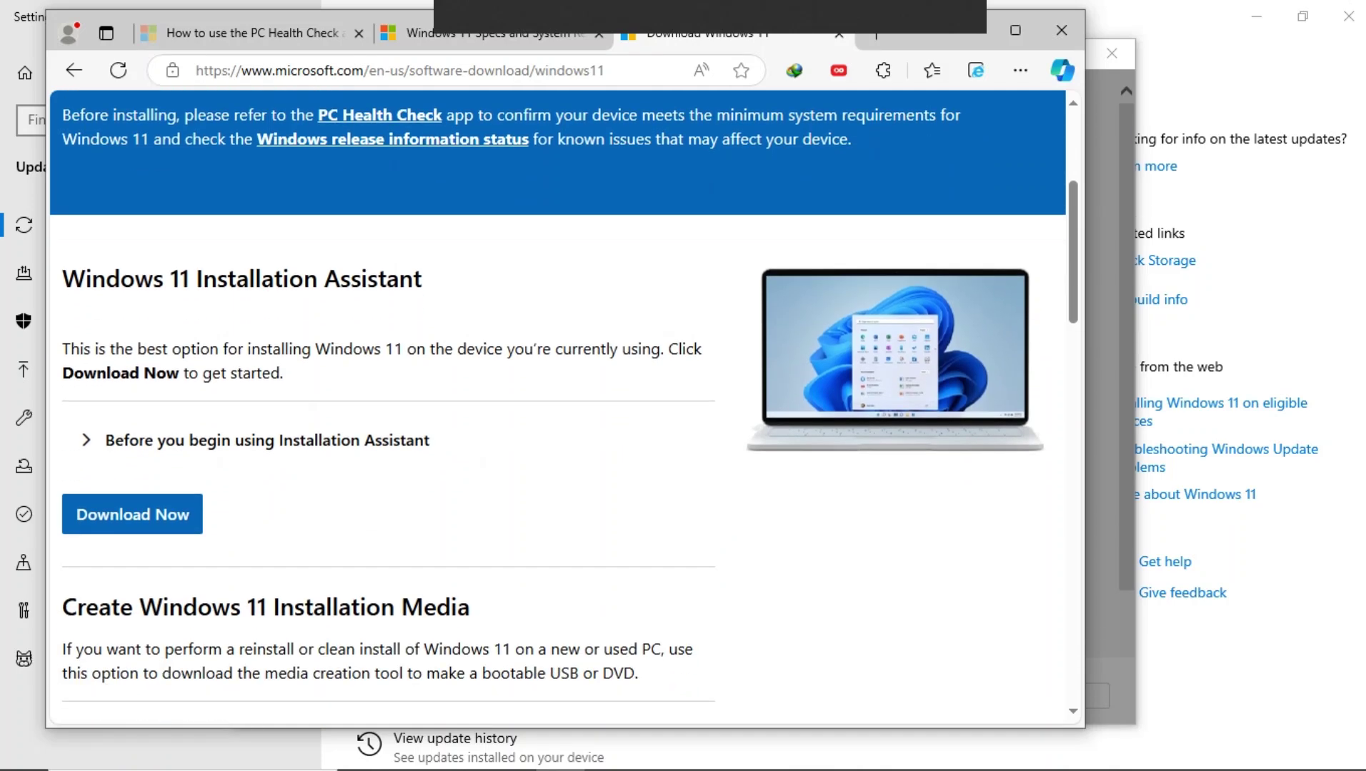
pyautogui.scroll(-1, 558, 407)
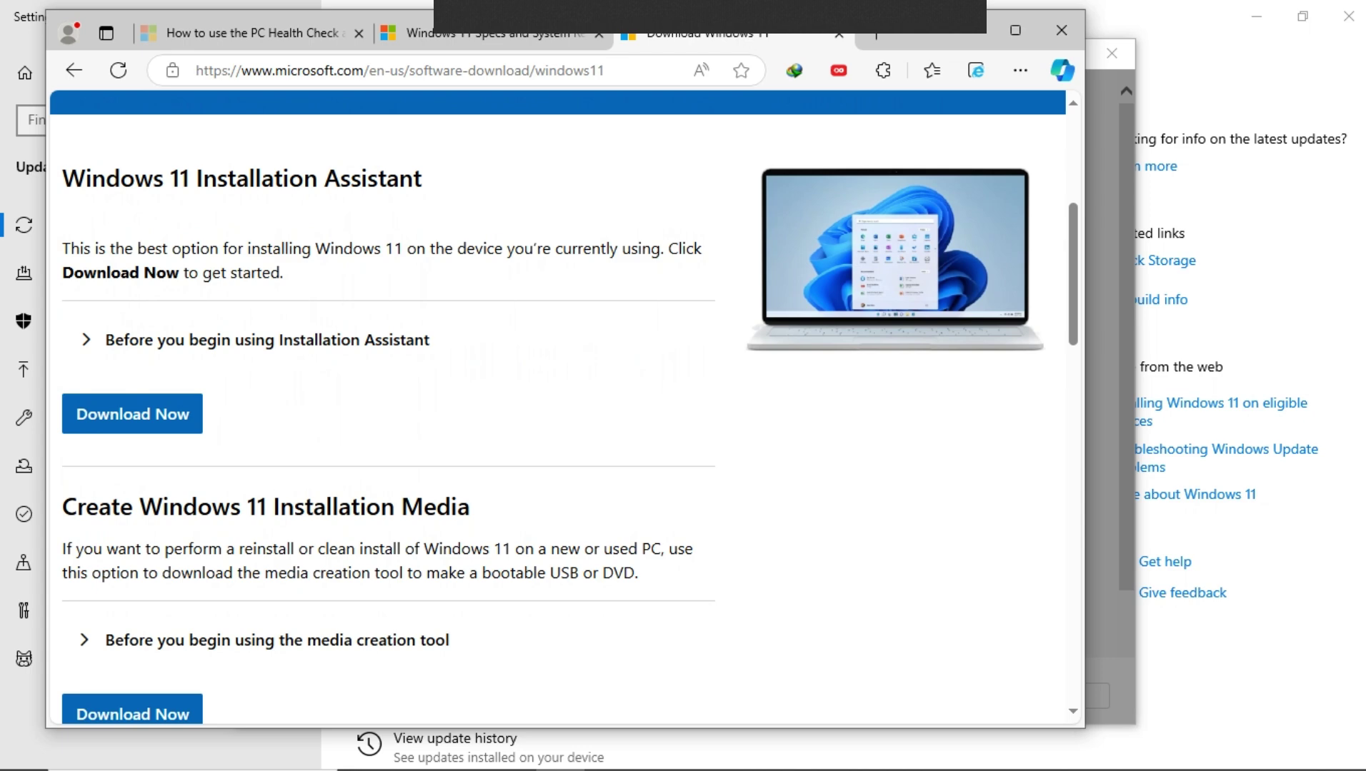
pyautogui.scroll(-2, 557, 408)
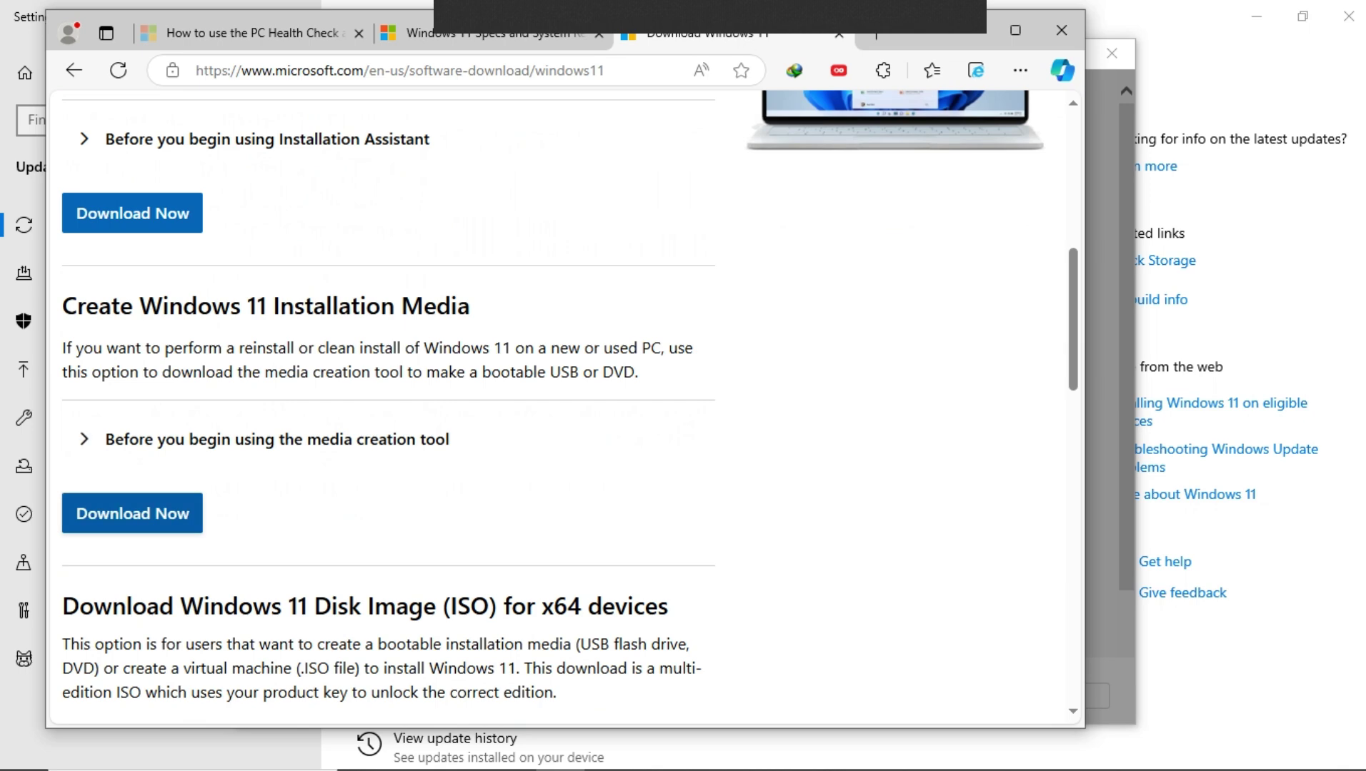
pyautogui.scroll(-2, 557, 407)
pyautogui.scroll(-1, 557, 407)
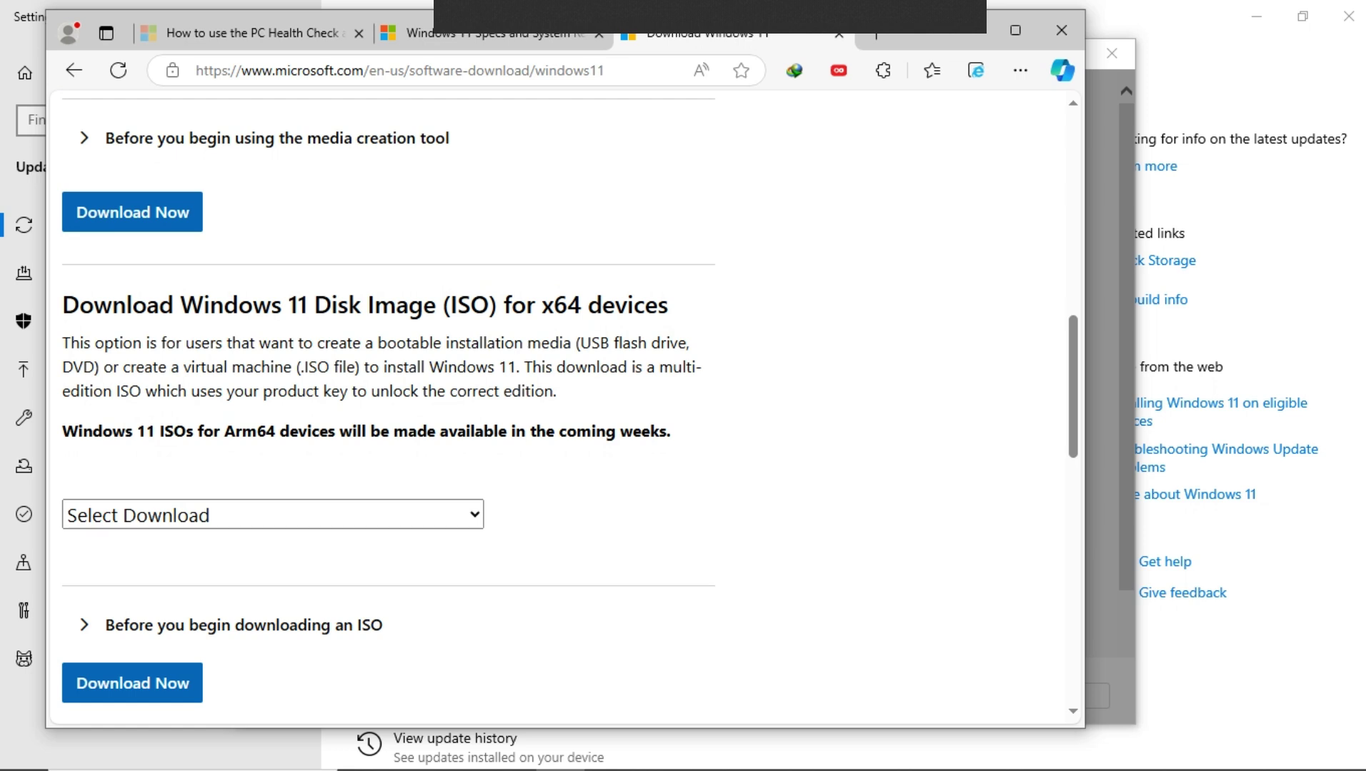
pyautogui.scroll(-1, 564, 407)
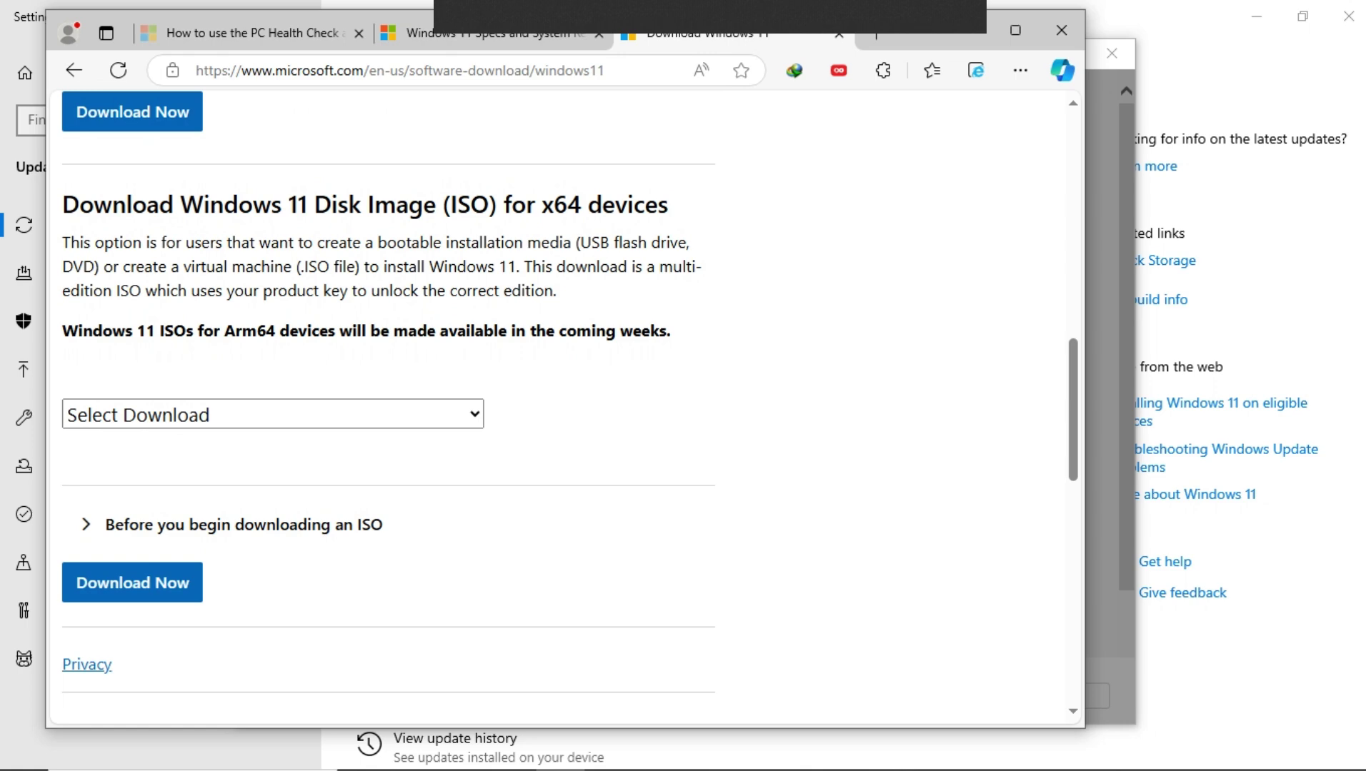
pyautogui.scroll(-2, 135, 382)
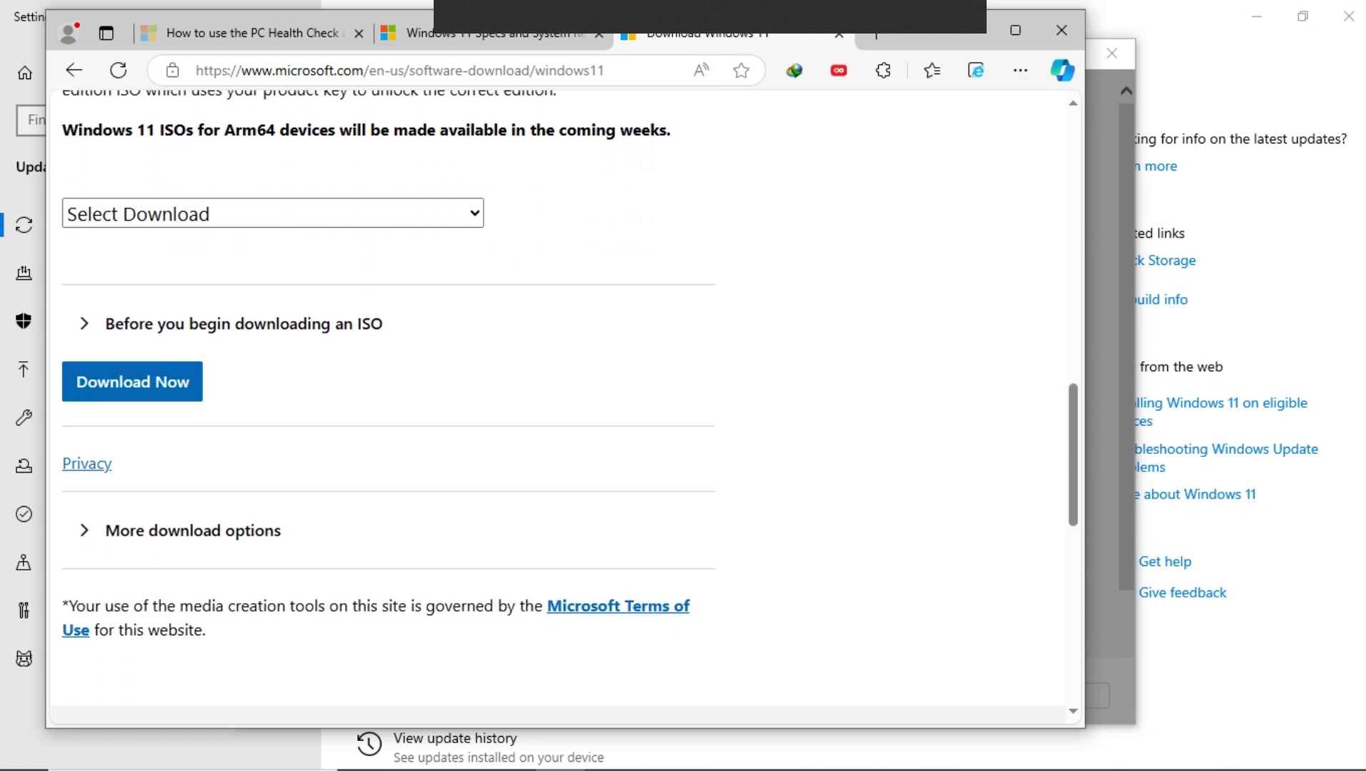
# Download Windows11InstallationAssistant.exe, run it to check this PC, and close the assistant
pyautogui.scroll(15, 564, 407)
pyautogui.scroll(-2, 133, 614)
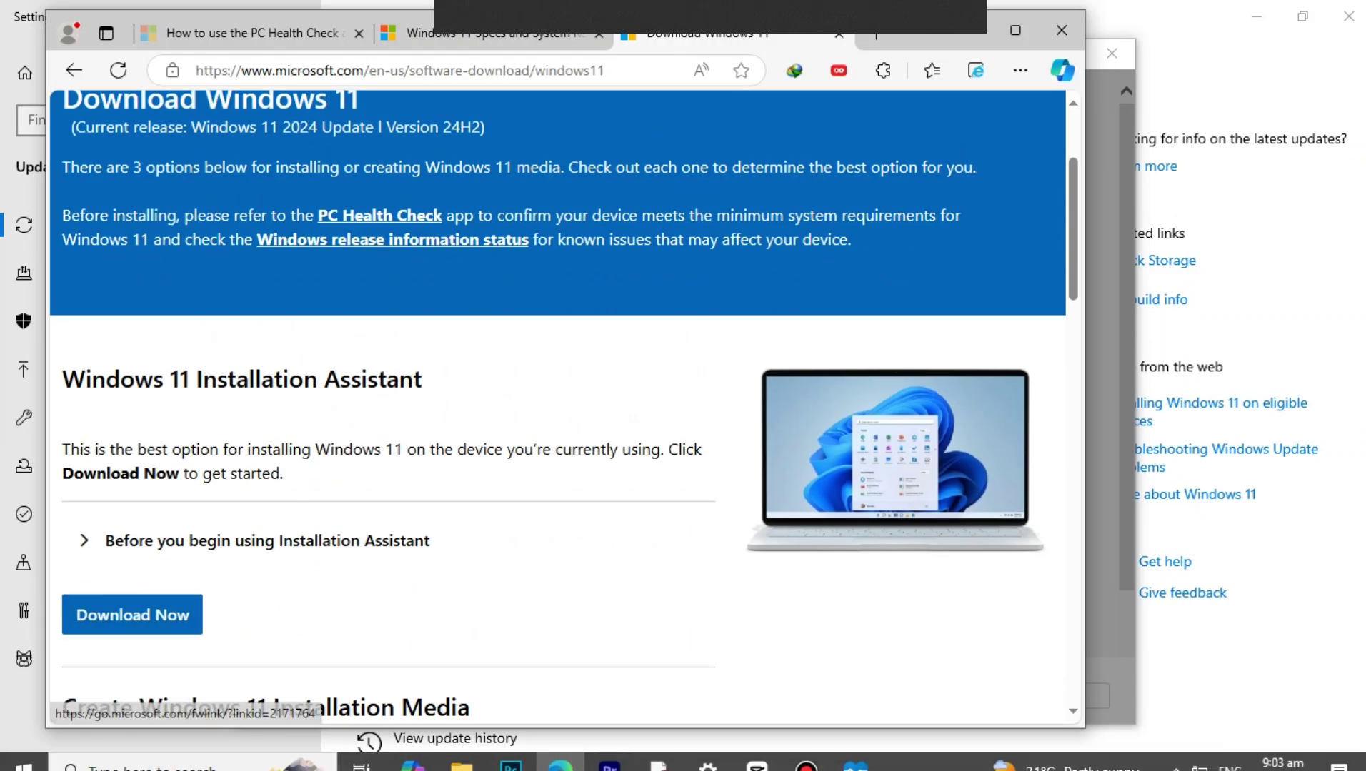
pyautogui.click(132, 614)
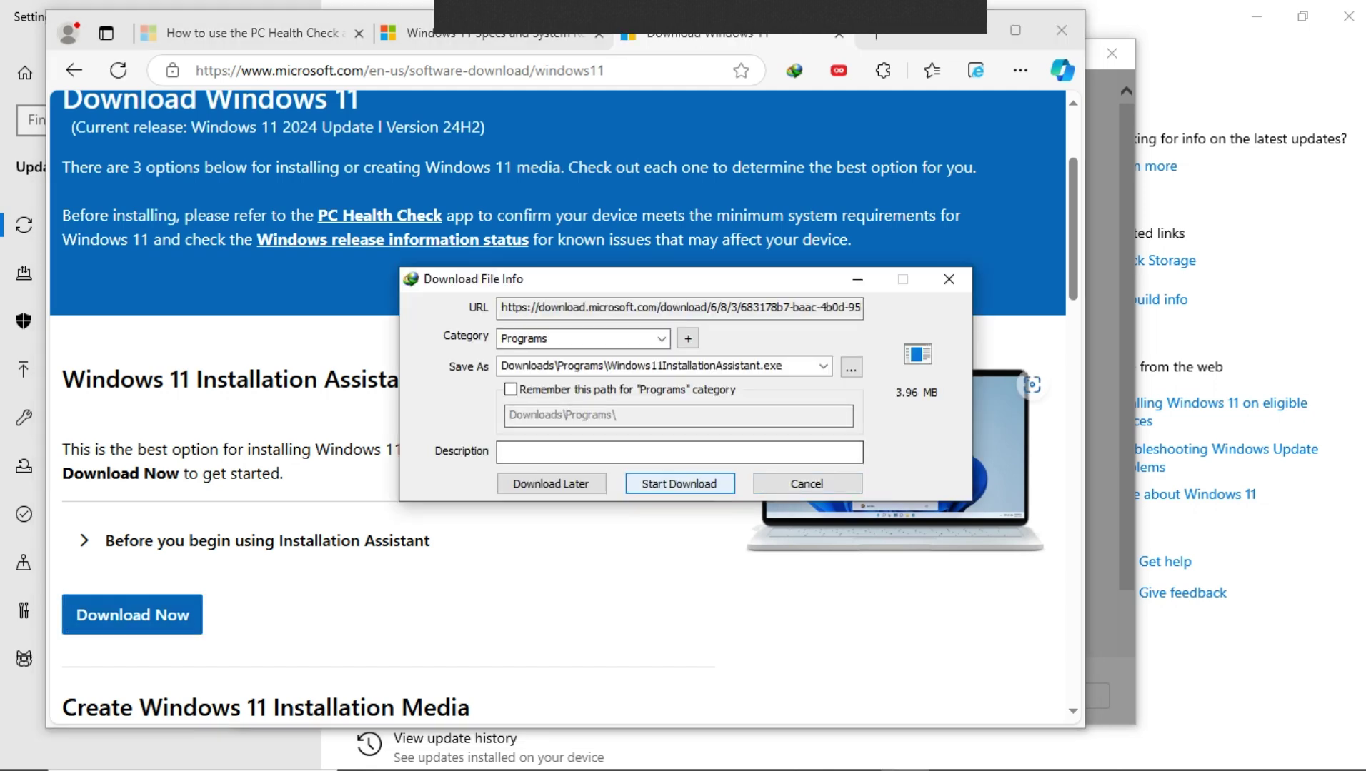
pyautogui.press('Return')
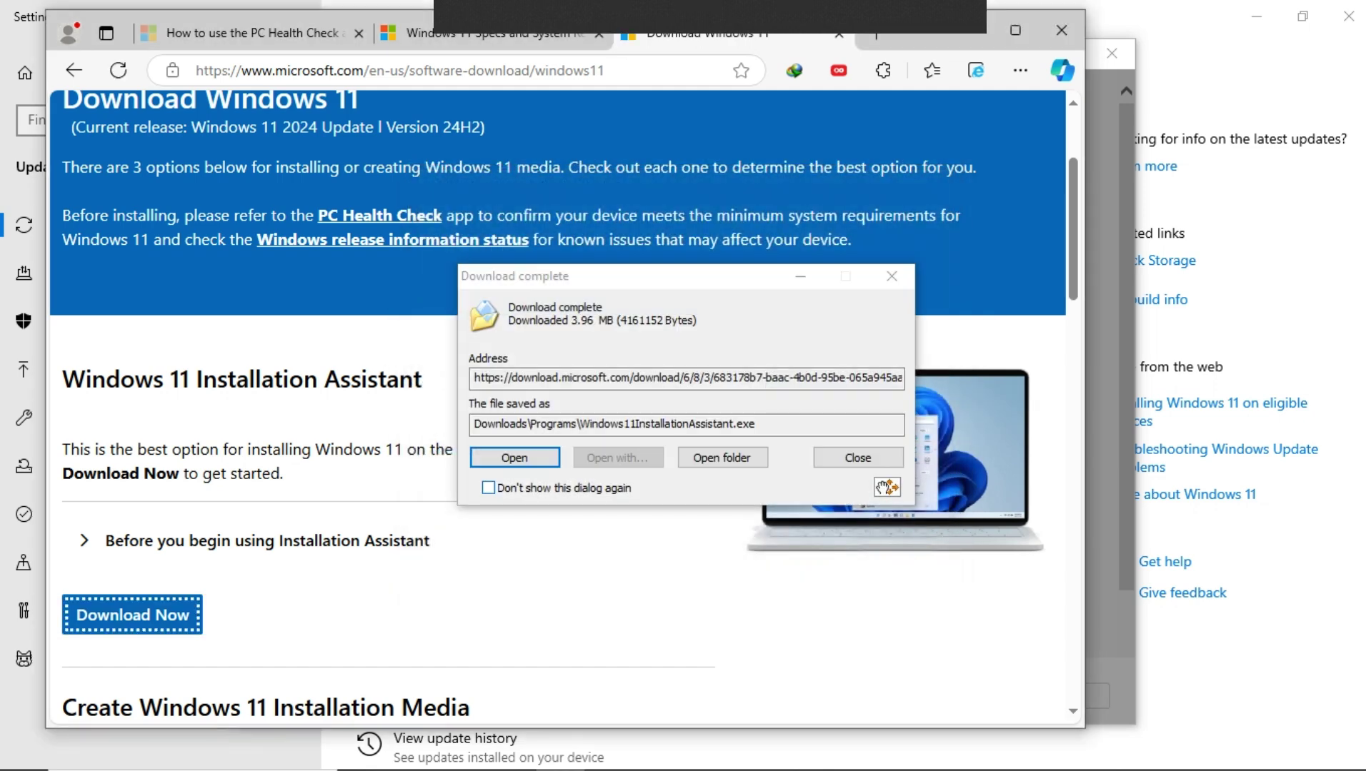
pyautogui.click(514, 458)
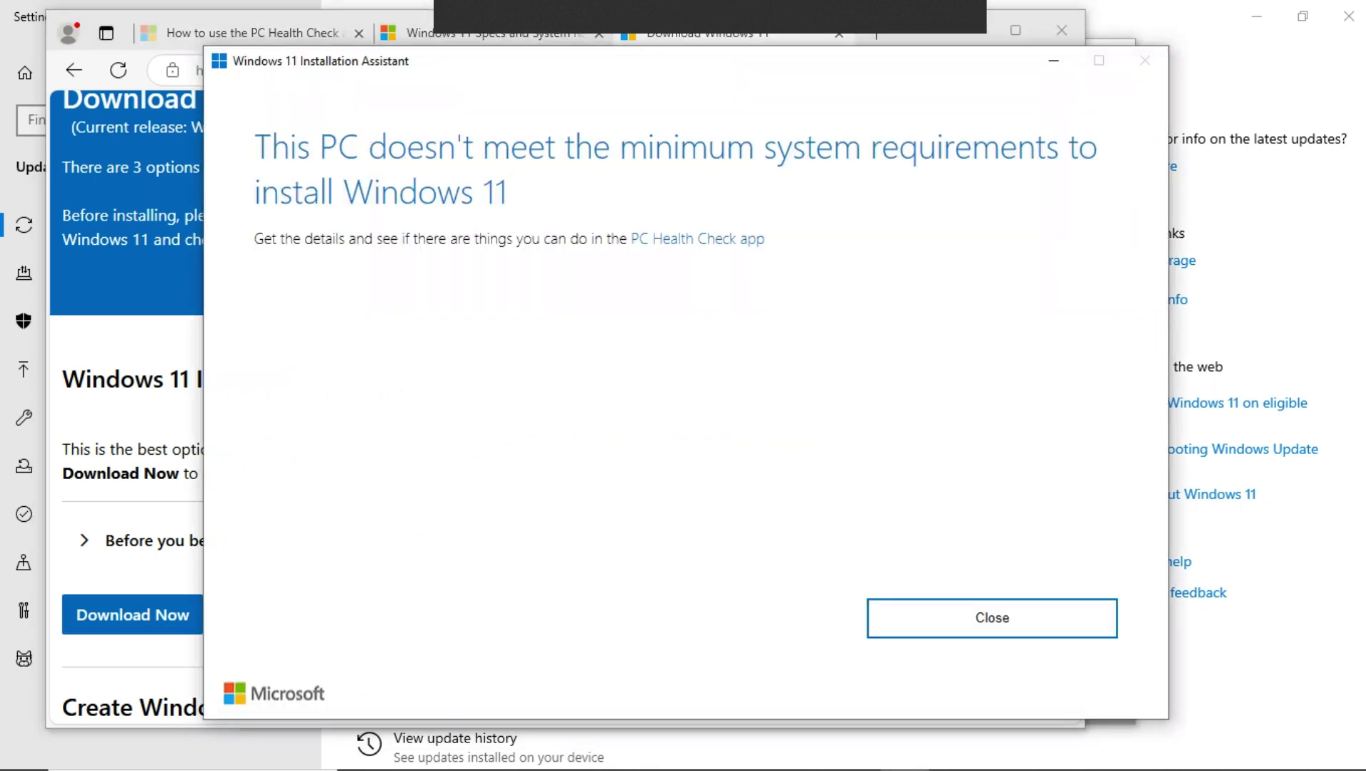
pyautogui.click(991, 618)
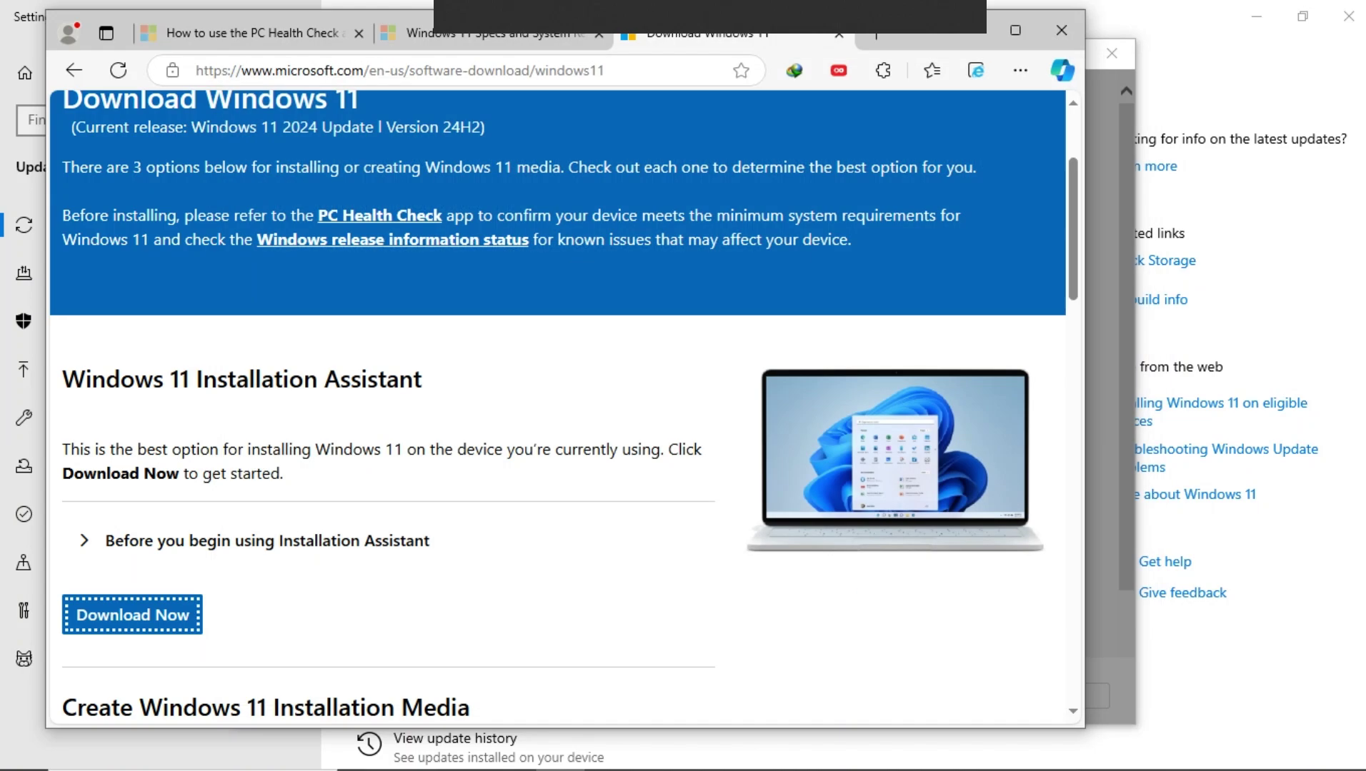
# Maximize the browser window, then download the Windows 11 media creation tool as mediacreationtool.exe and launch it
pyautogui.click(1014, 30)
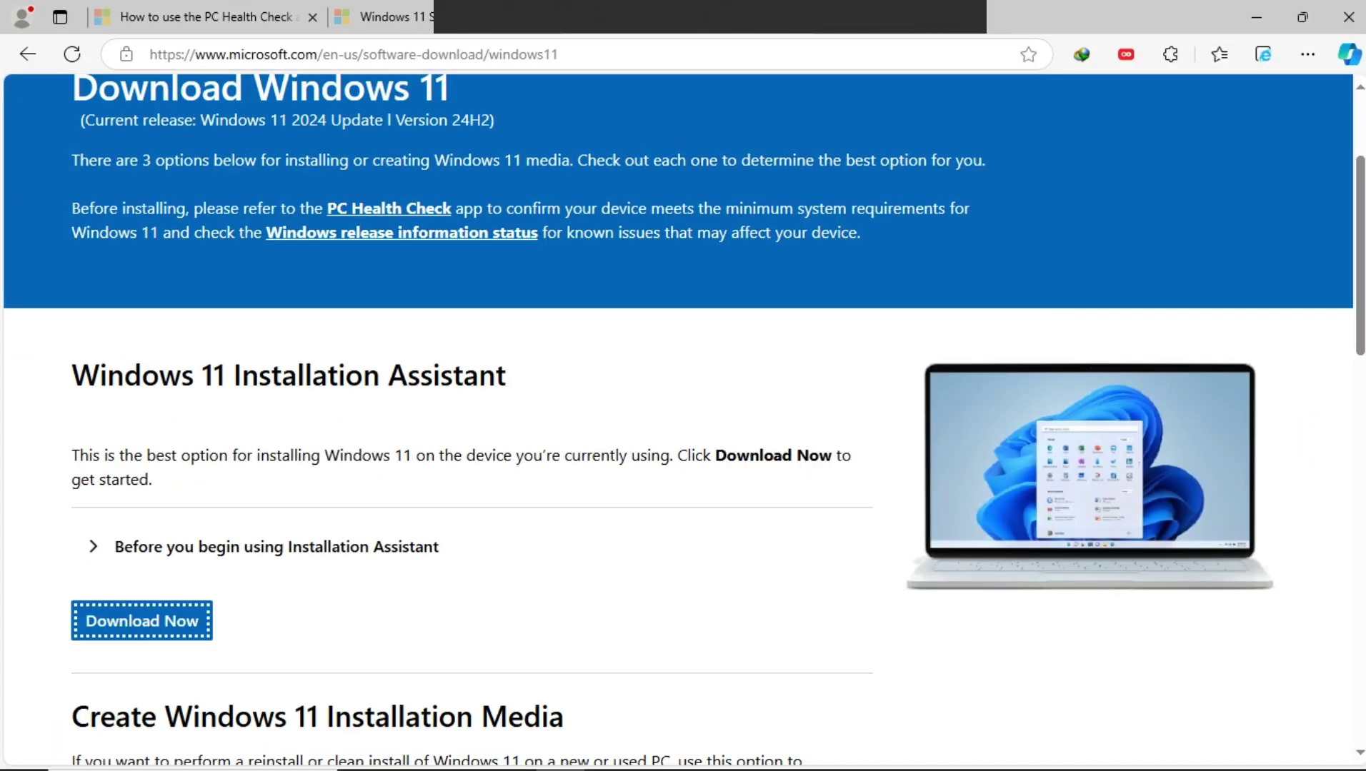
pyautogui.scroll(-5, 683, 421)
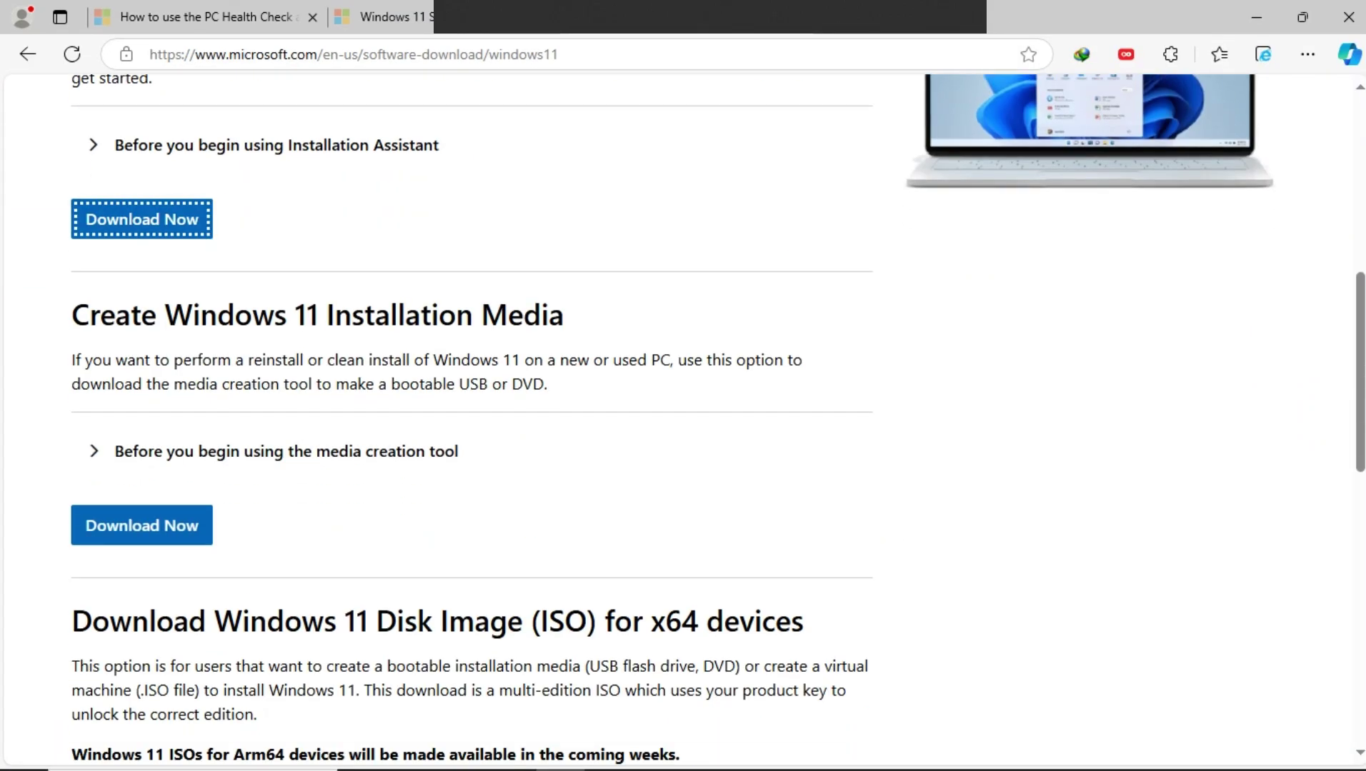
pyautogui.press('Tab')
pyautogui.press('Tab')
pyautogui.press('Return')
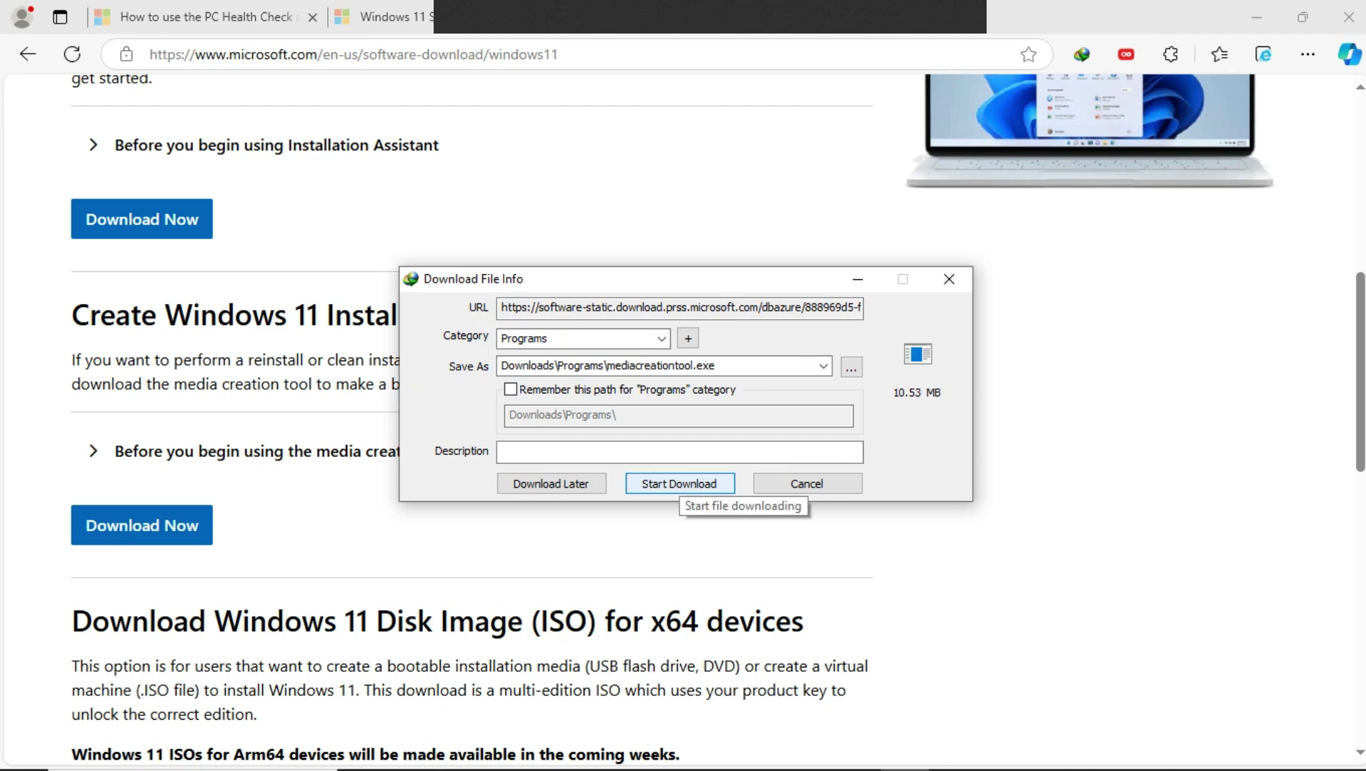
pyautogui.doubleClick(679, 484)
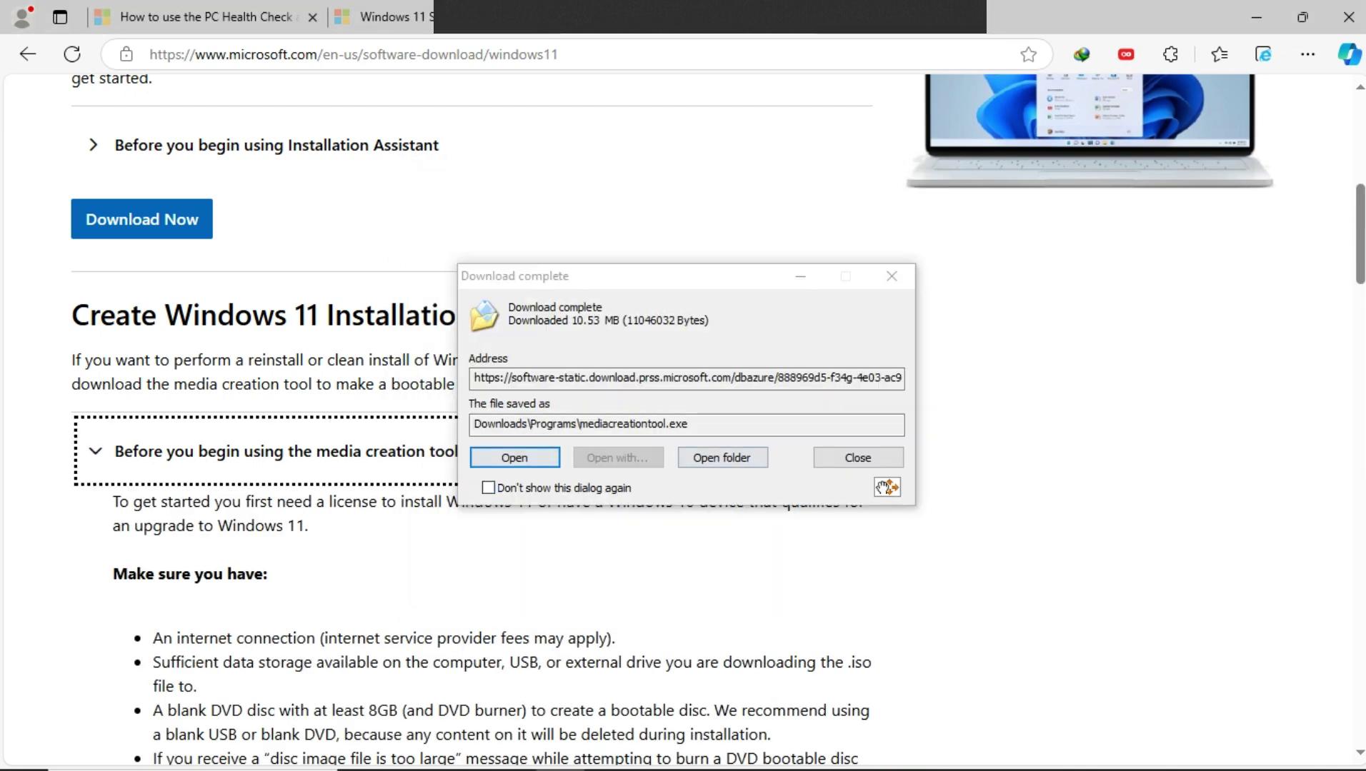
pyautogui.click(514, 457)
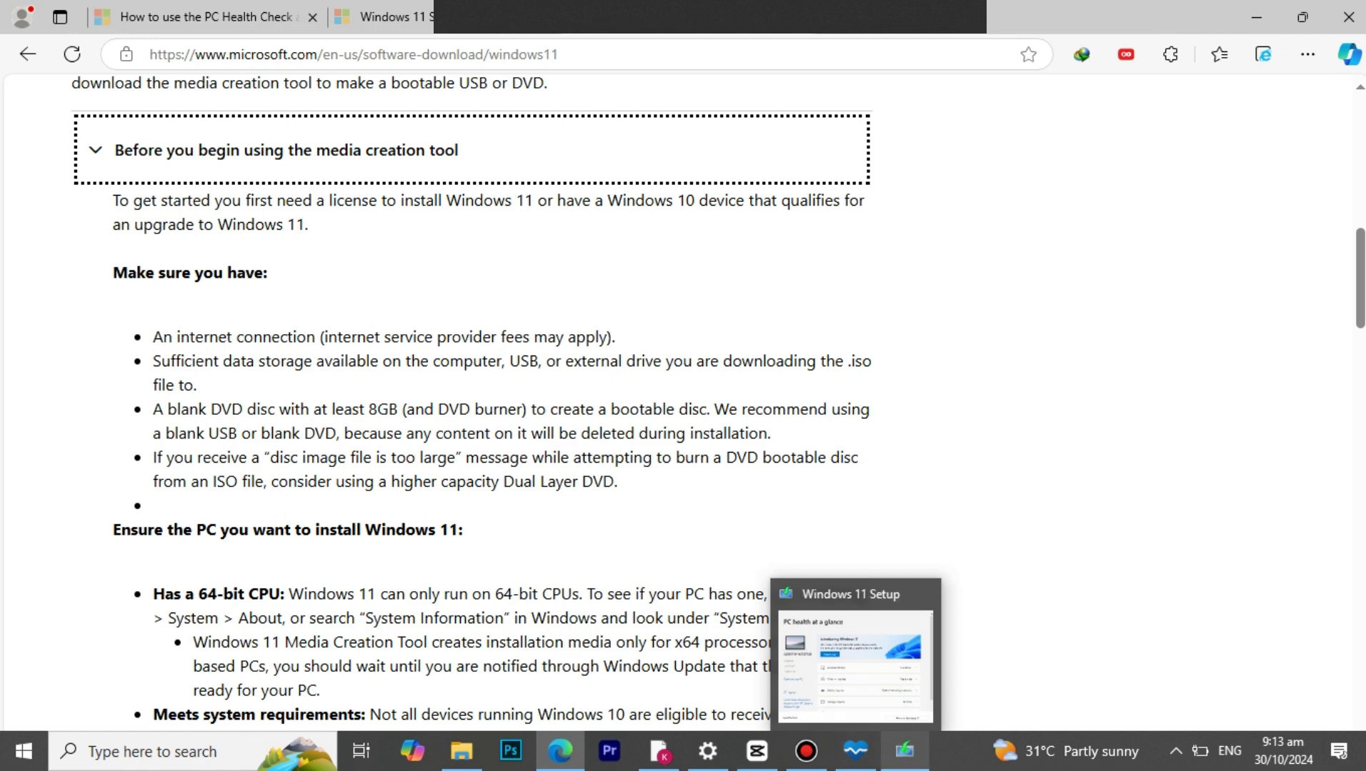
# Bring up the Windows 11 Setup window and quit the media creation tool, confirming the exit
pyautogui.click(905, 751)
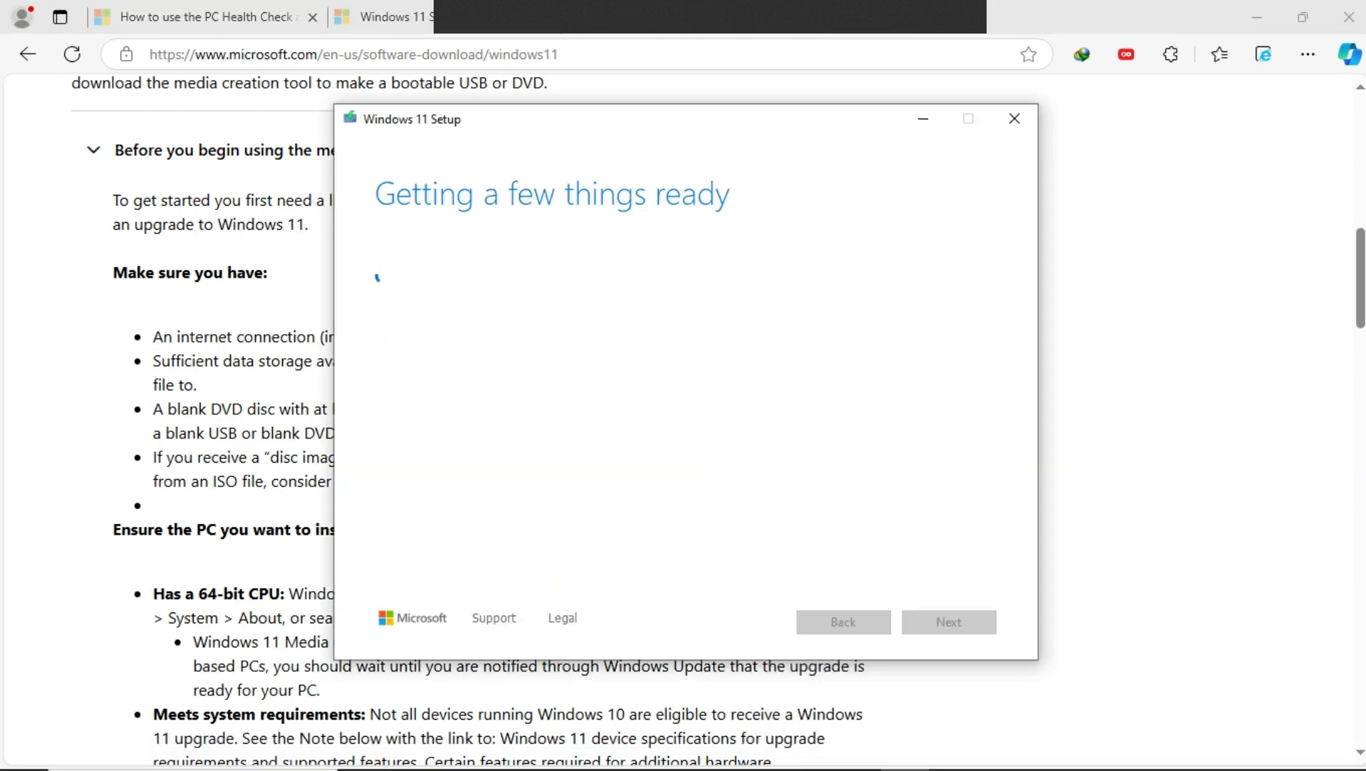
pyautogui.click(1014, 118)
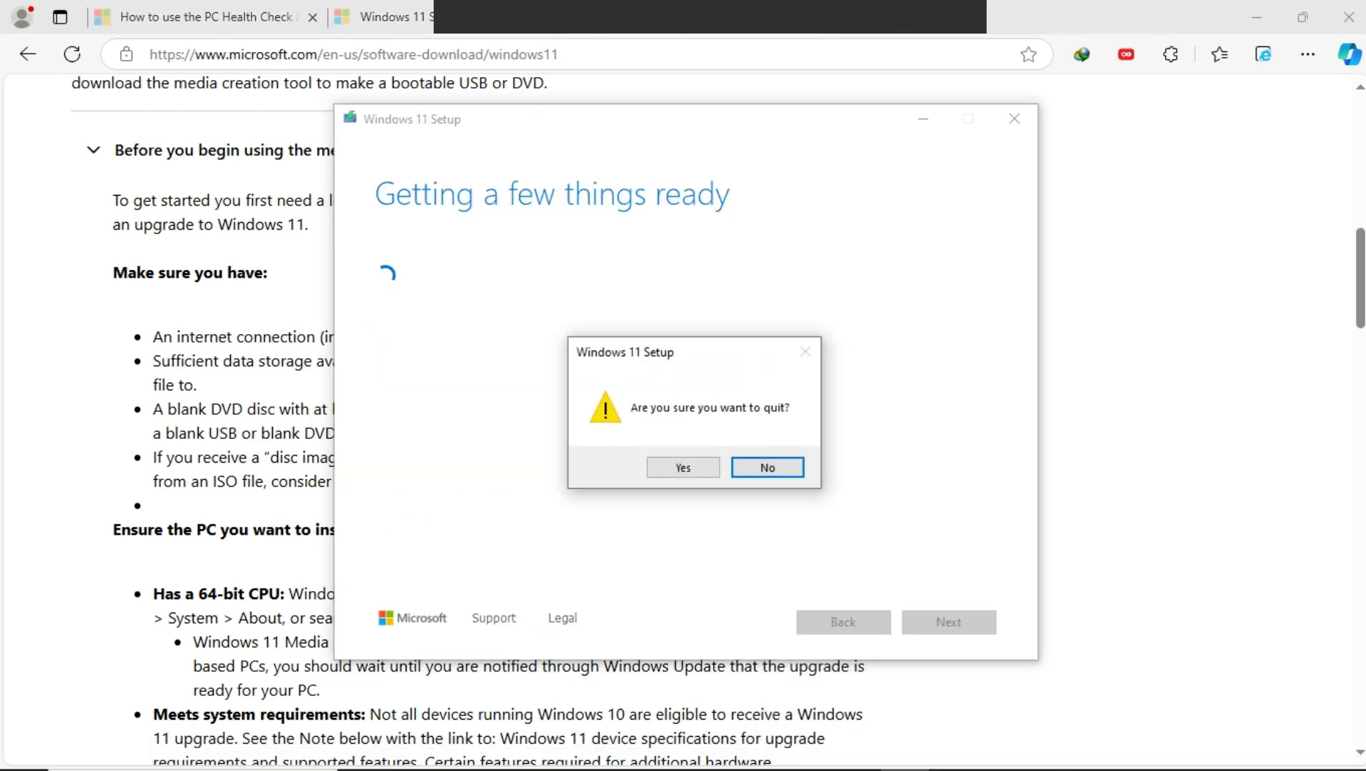
pyautogui.click(683, 467)
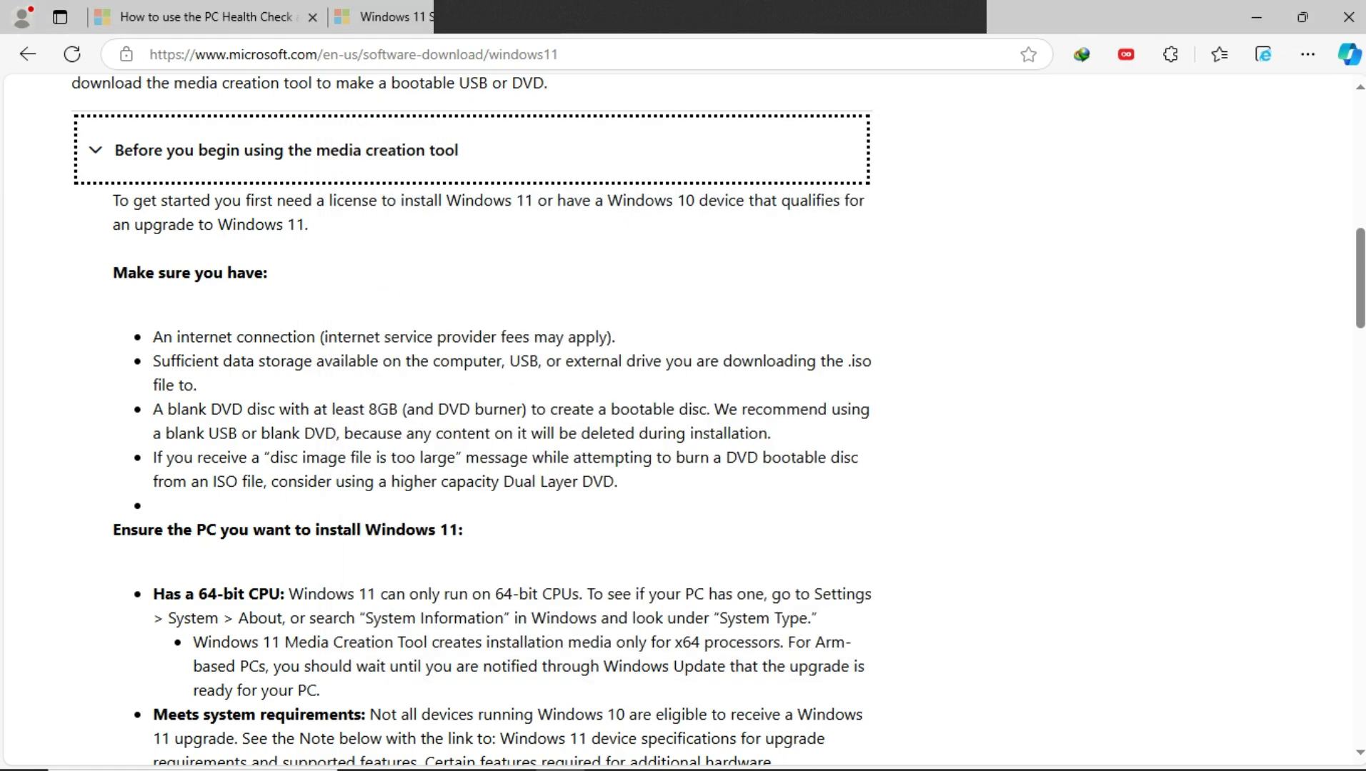
# Examine the notes on what to know before using the media creation tool, including system requirements and the steps for creating and using the installation media
pyautogui.scroll(3, 471, 421)
pyautogui.press('Return')
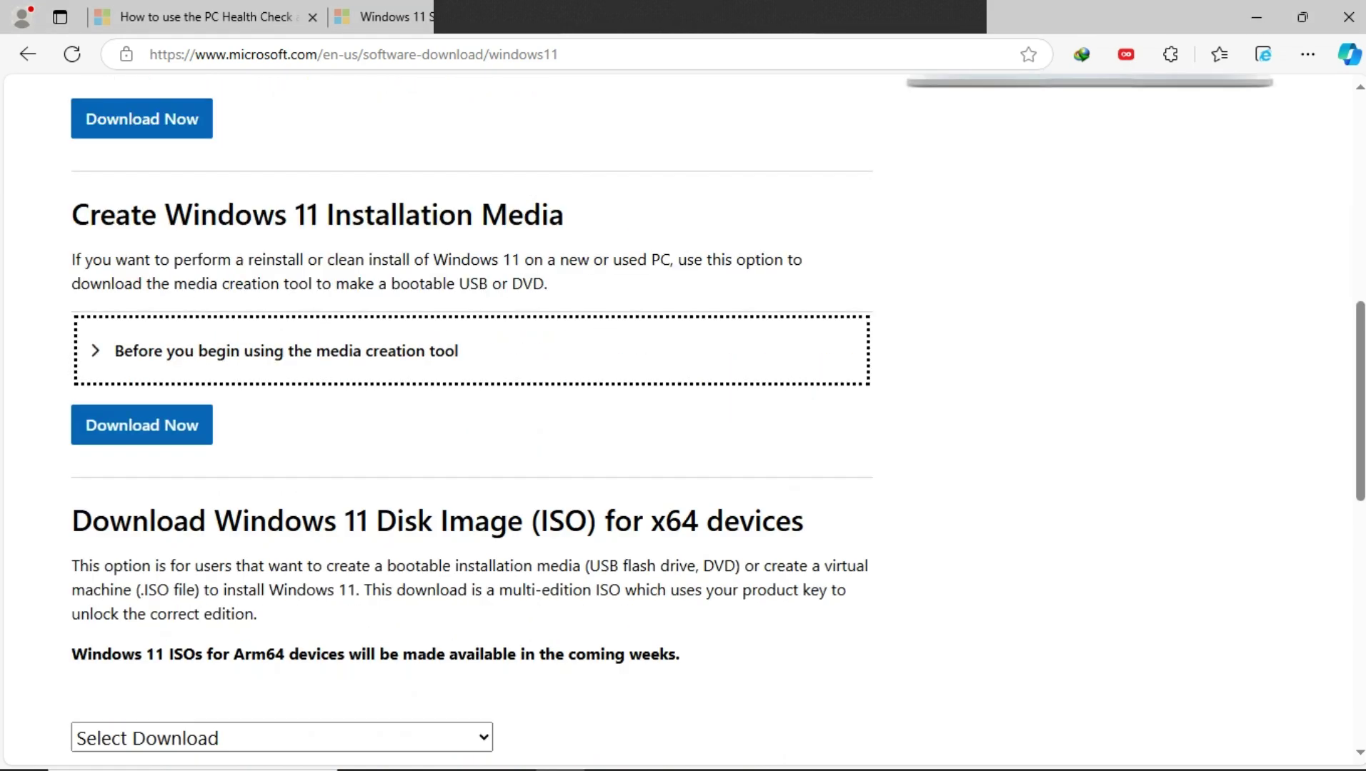
pyautogui.press('Return')
pyautogui.scroll(-3, 471, 421)
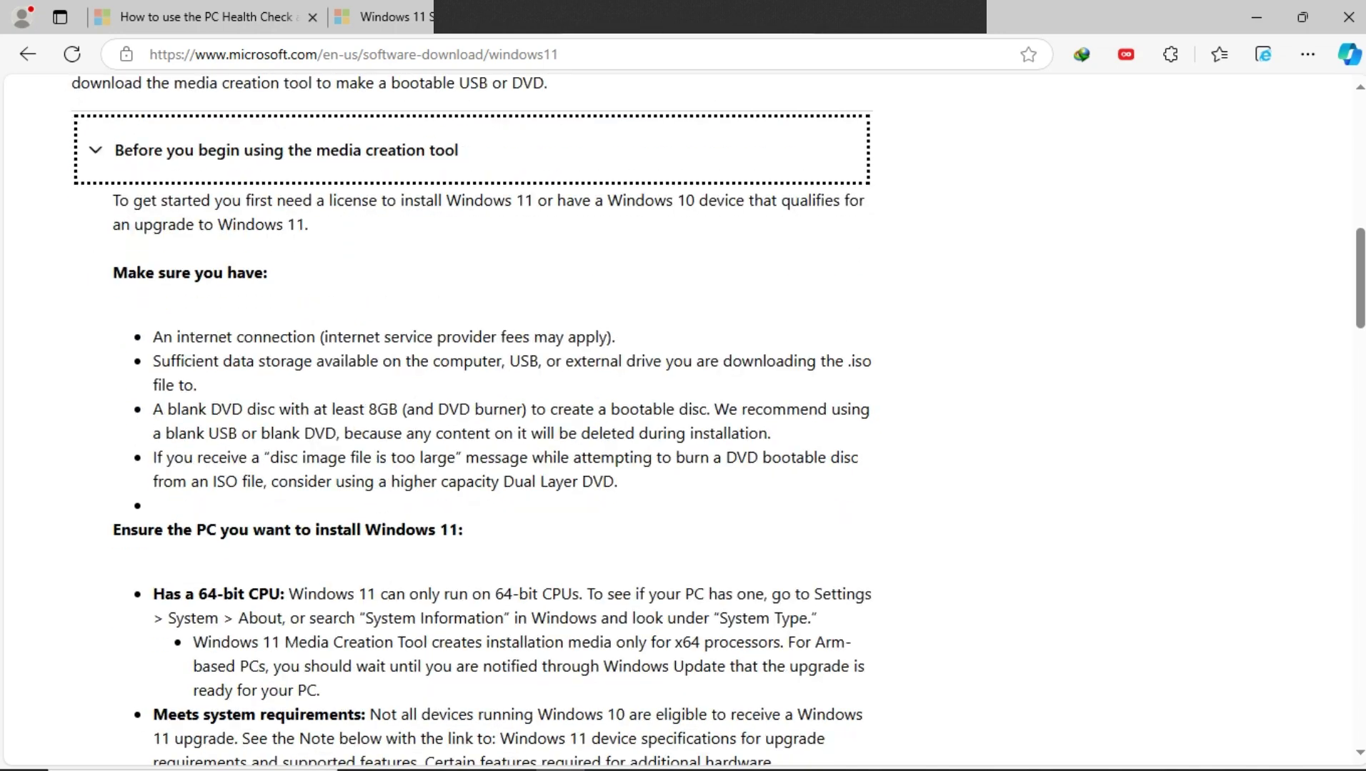
pyautogui.scroll(-3, 471, 422)
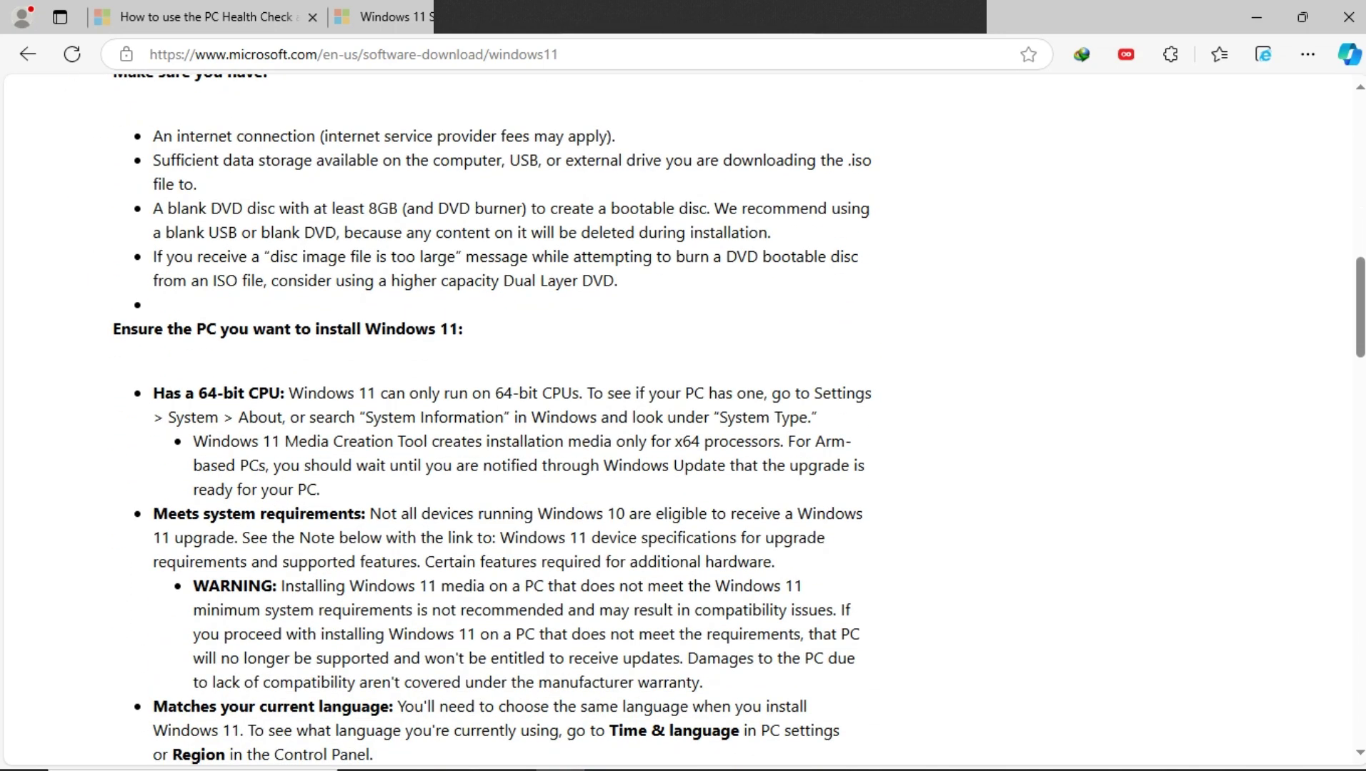
pyautogui.scroll(-5, 471, 421)
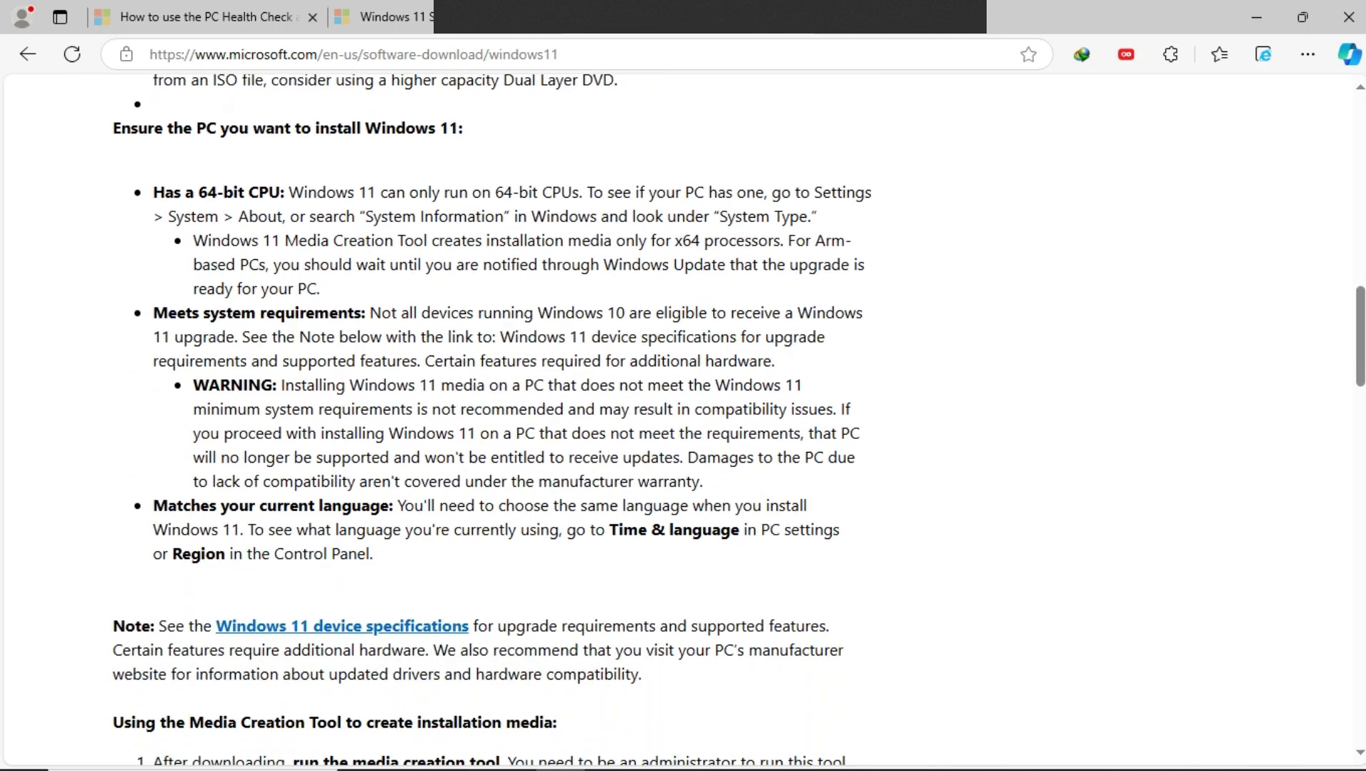
pyautogui.scroll(-5, 471, 421)
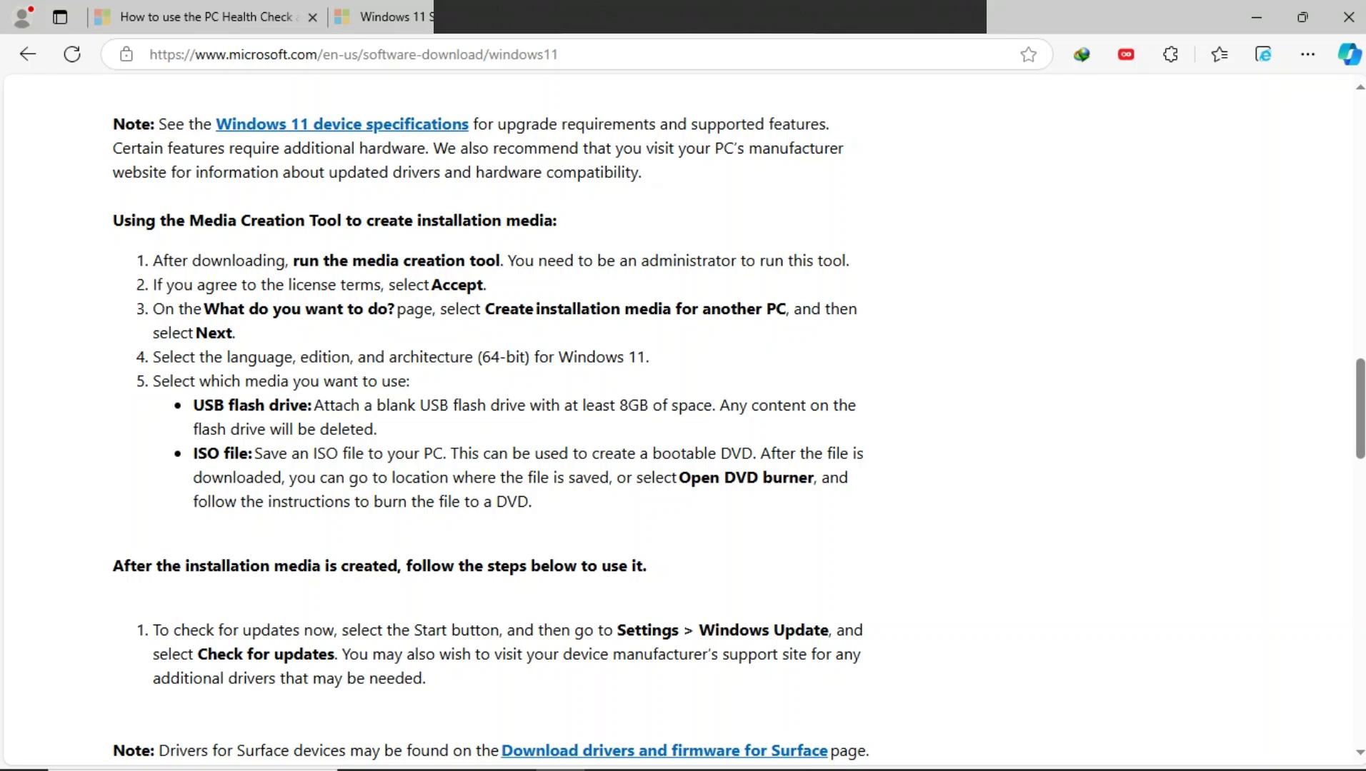
pyautogui.scroll(-5, 472, 422)
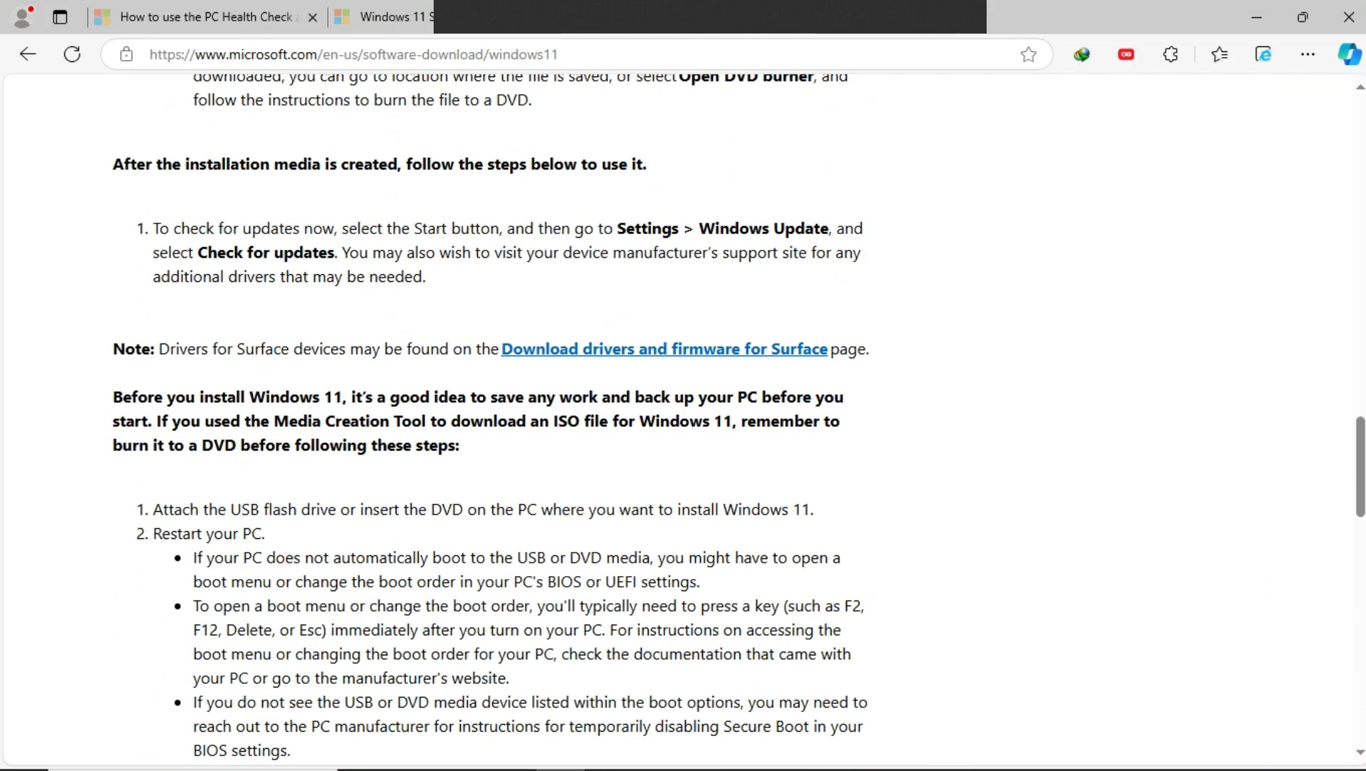
pyautogui.scroll(-12, 472, 422)
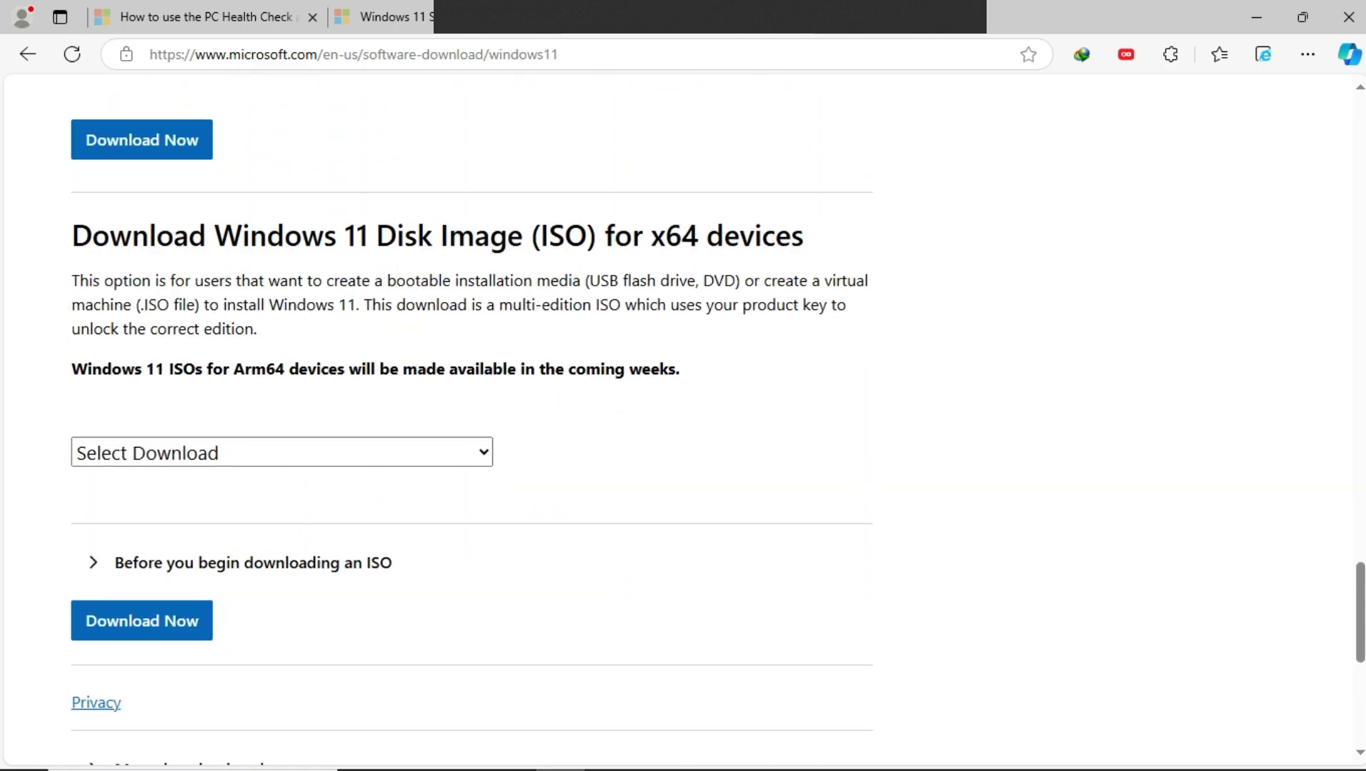
# Select Windows 11 (multi-edition ISO for x64 devices) as the disk image and request its download
pyautogui.click(281, 452)
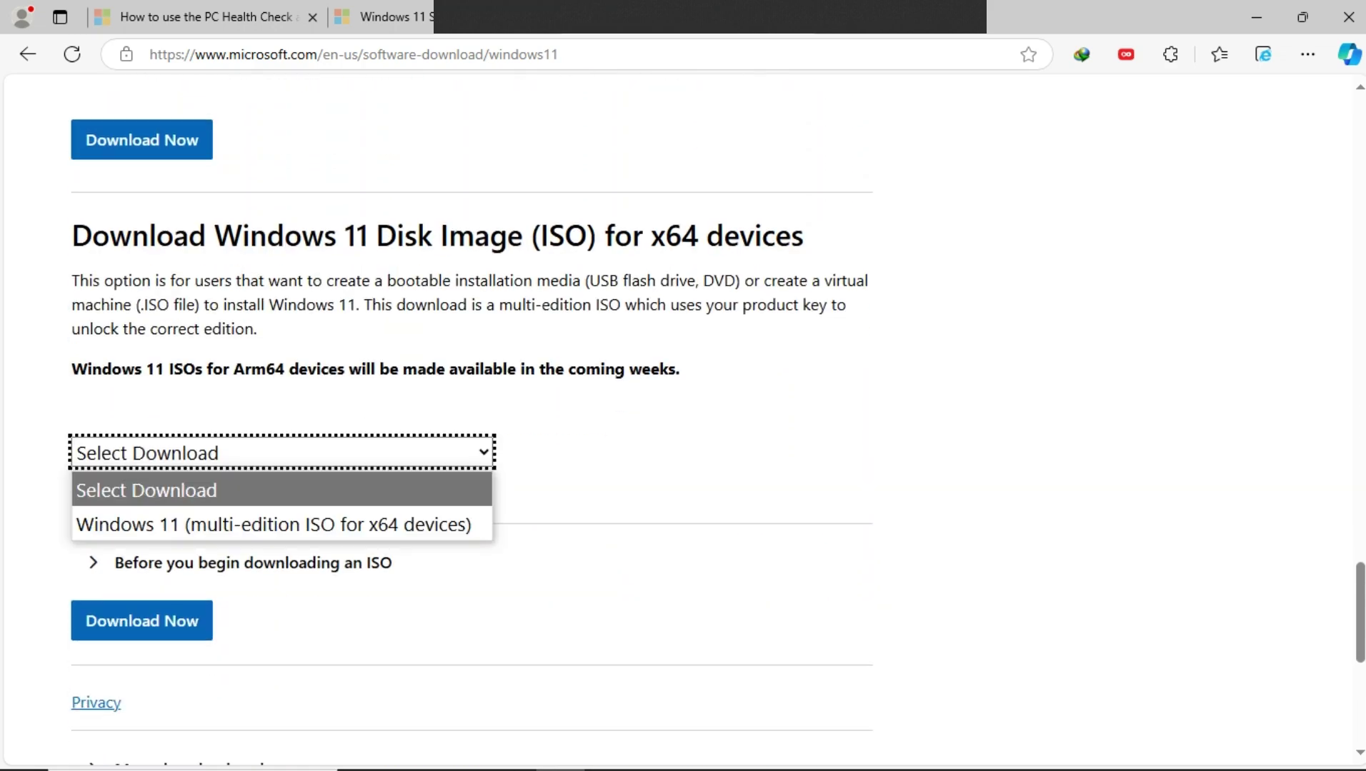
pyautogui.click(274, 524)
pyautogui.scroll(-3, 274, 524)
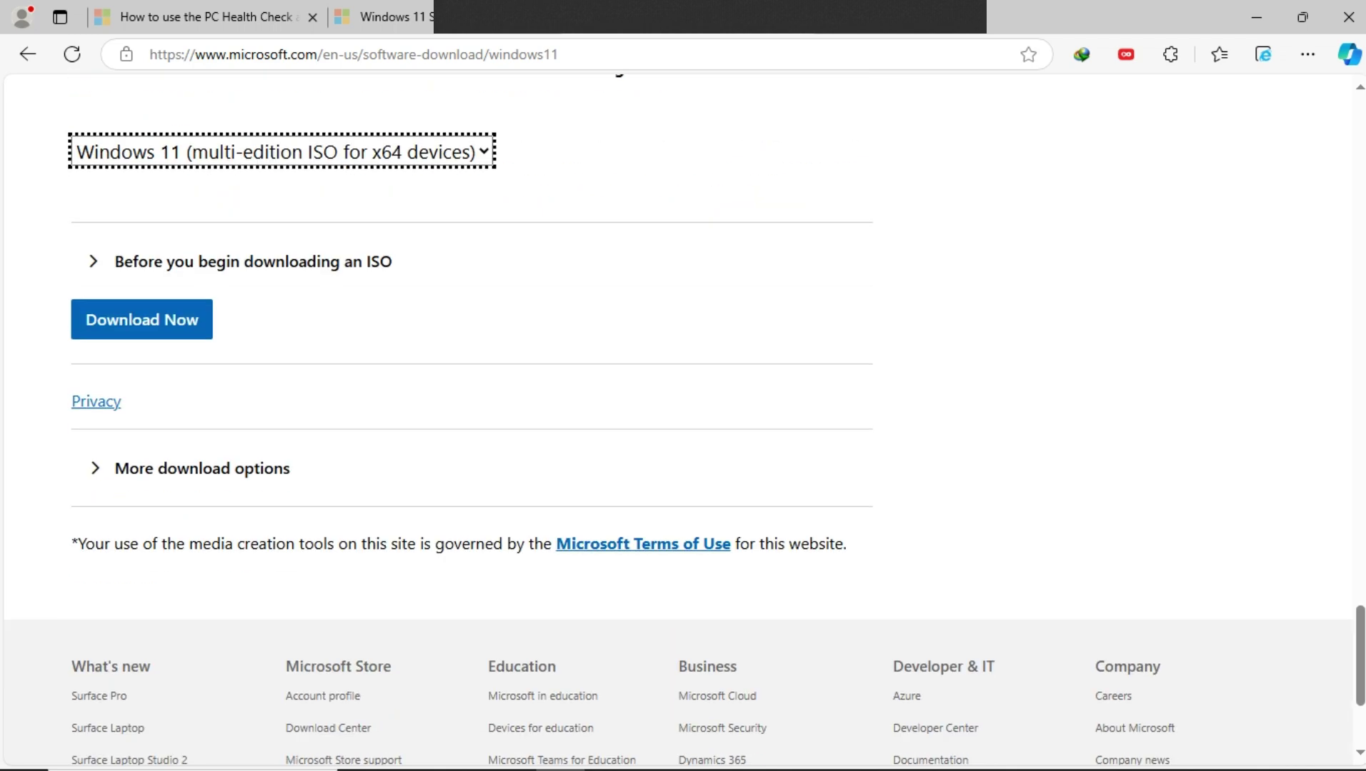
pyautogui.click(141, 319)
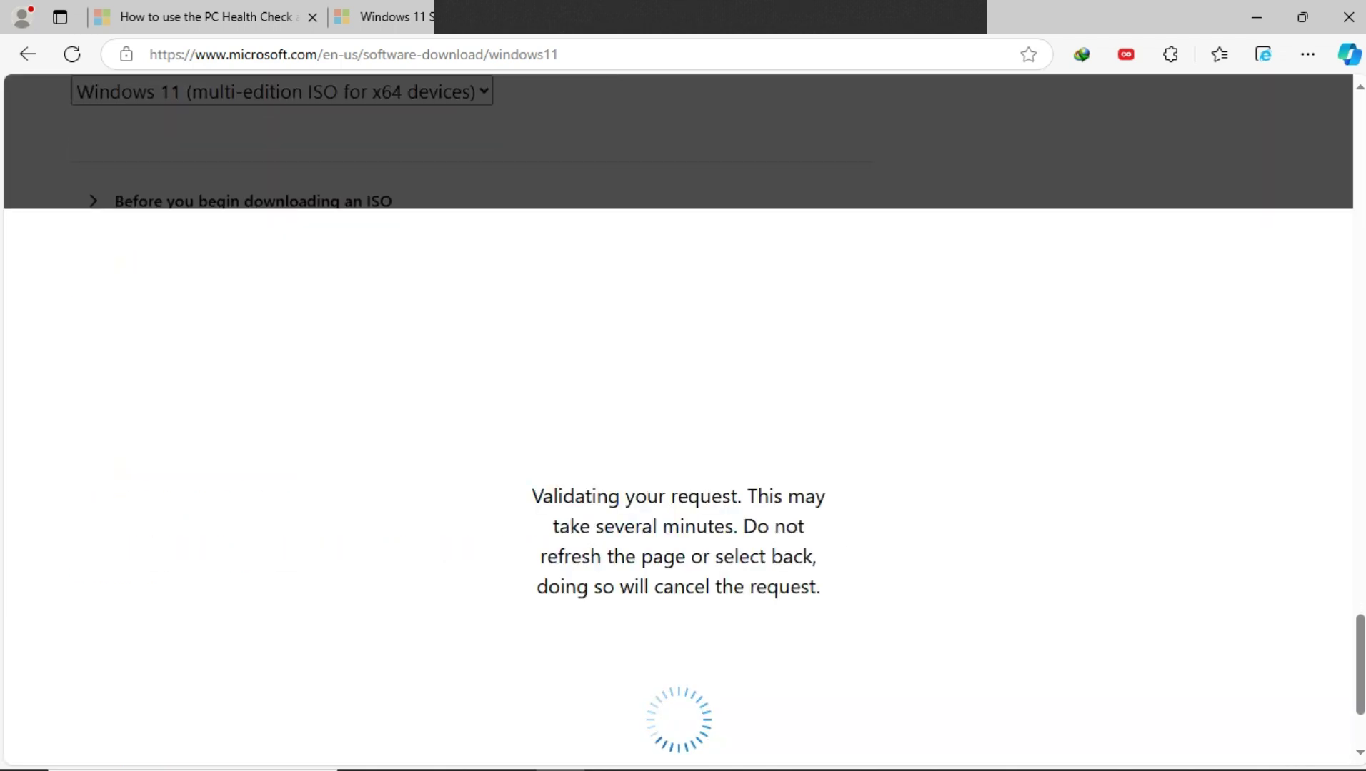
# Choose English International as the product language for the ISO and confirm the choice
pyautogui.scroll(-3, 682, 419)
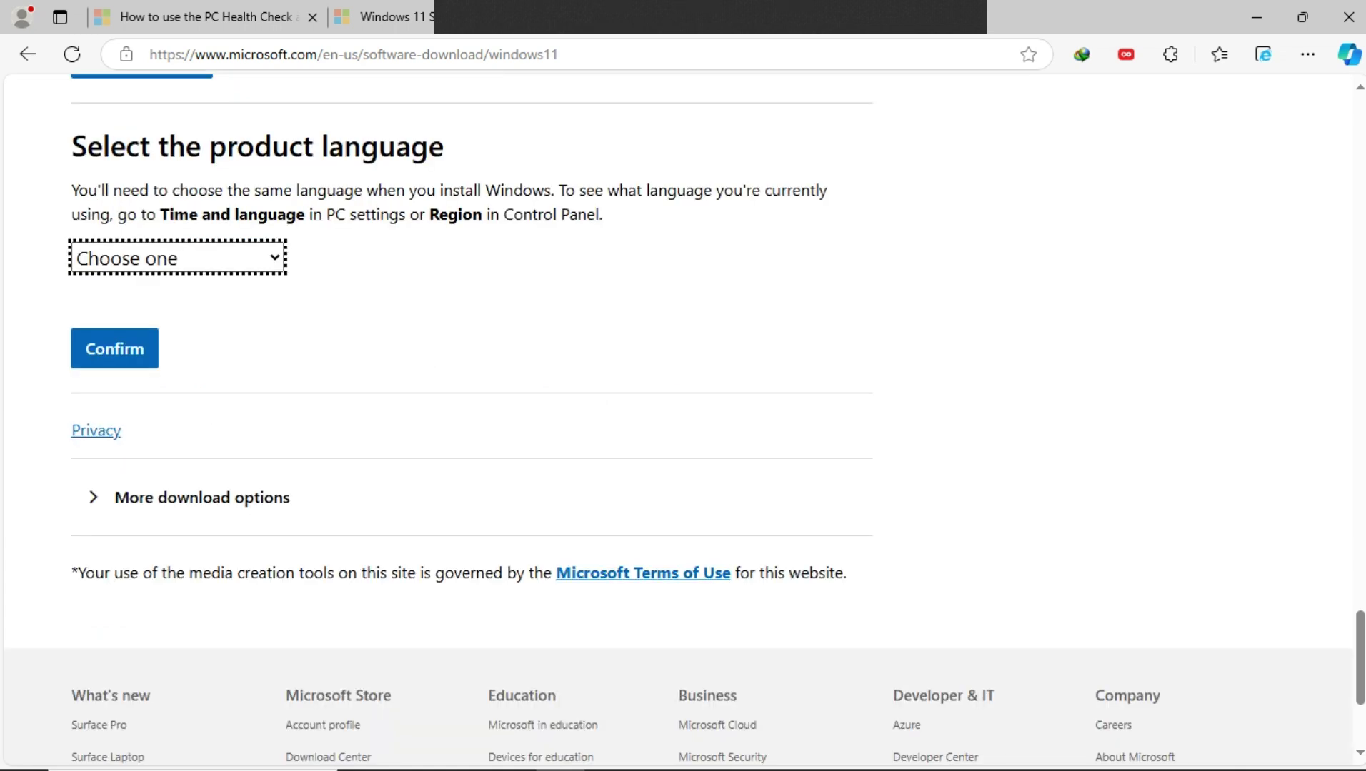
pyautogui.hotkey('alt', 'Down')
pyautogui.scroll(-8, 176, 523)
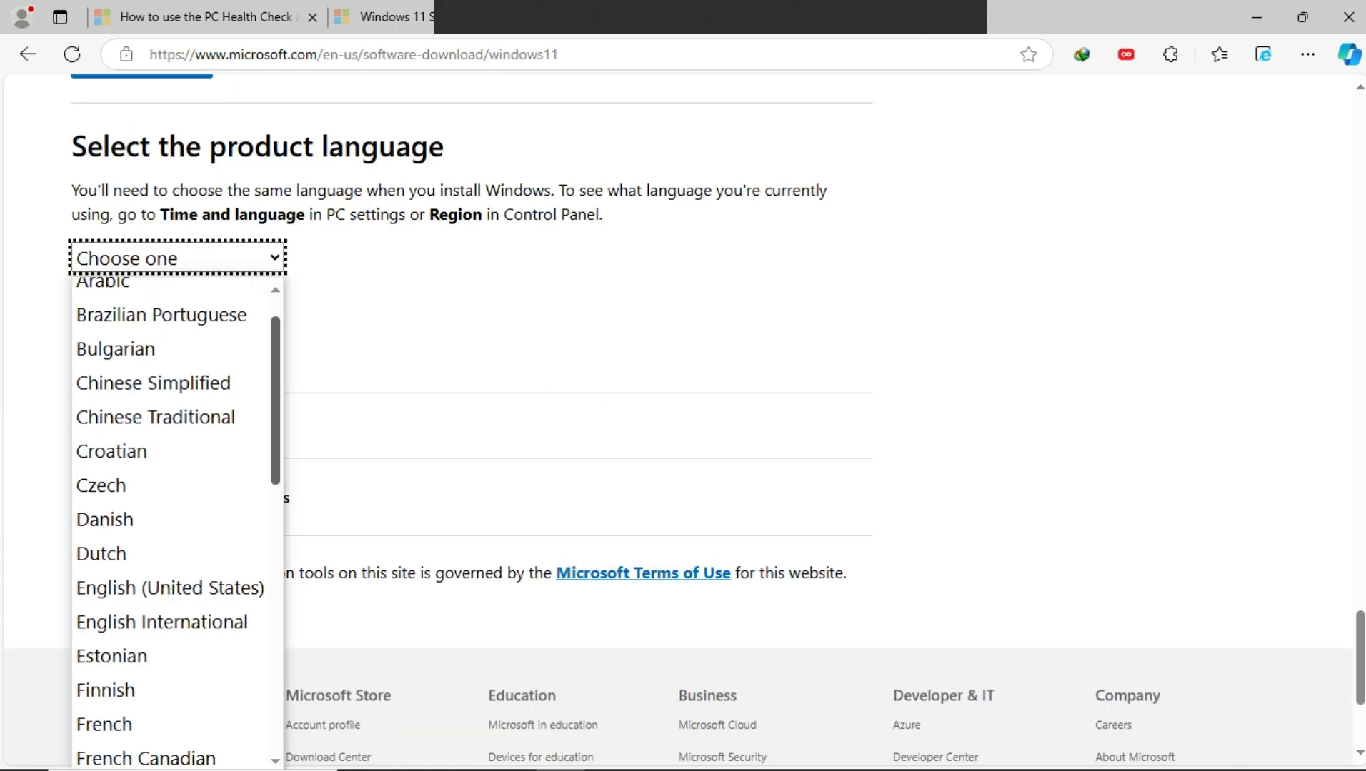
pyautogui.scroll(3, 177, 523)
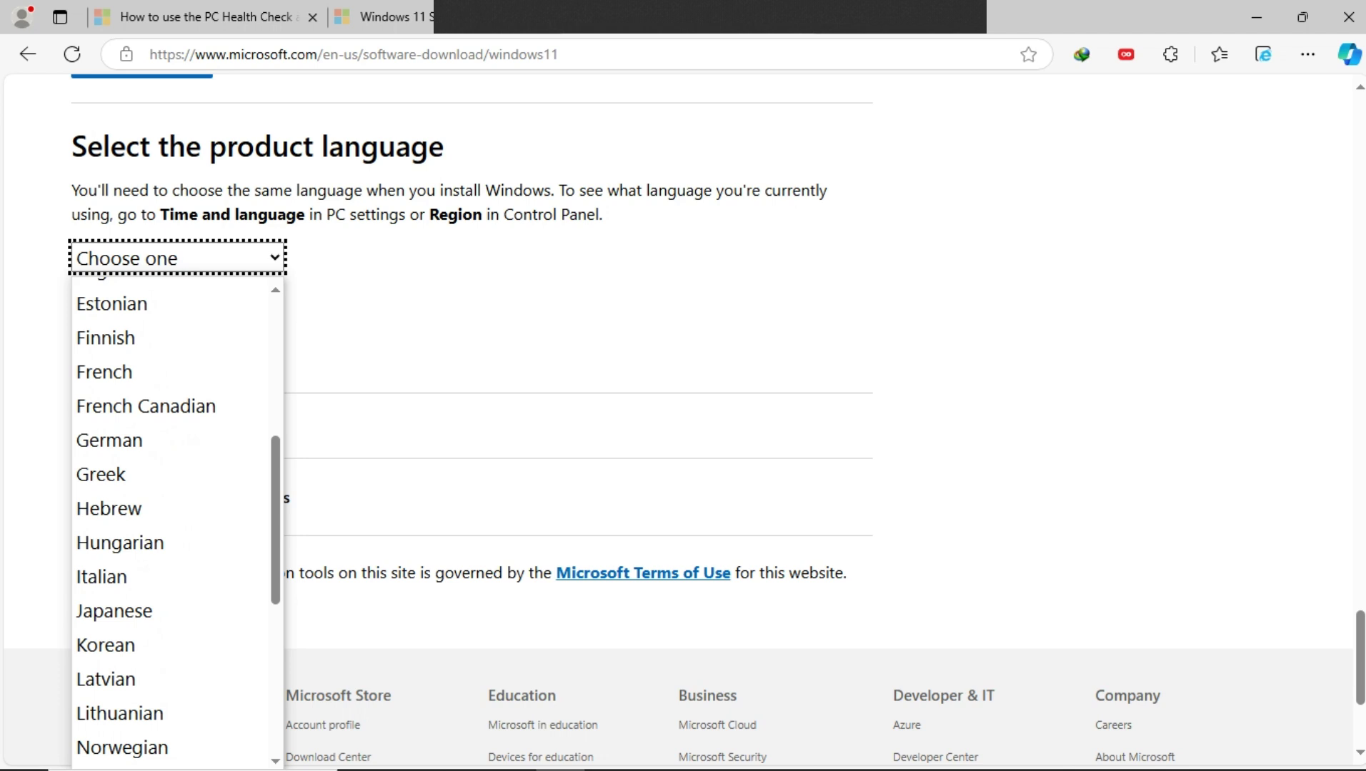
pyautogui.scroll(2, 171, 521)
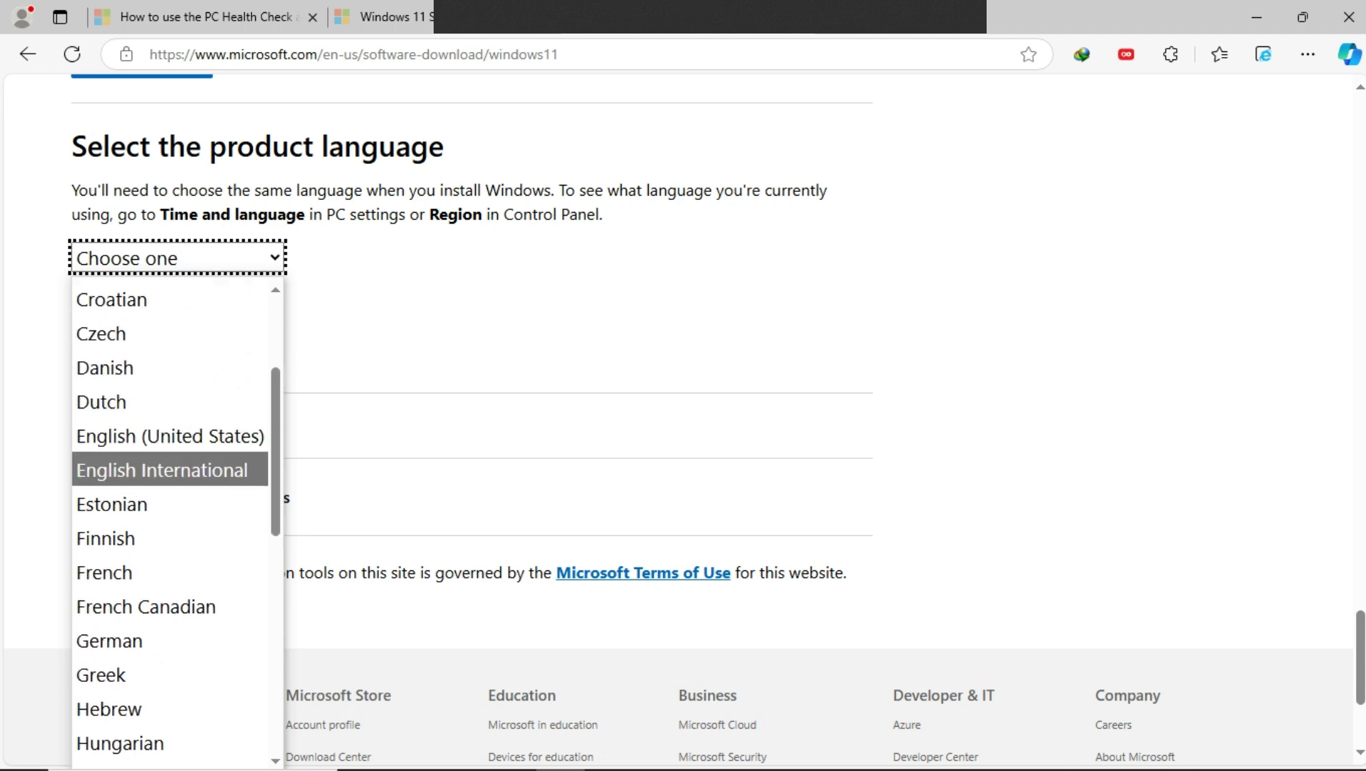
pyautogui.click(162, 470)
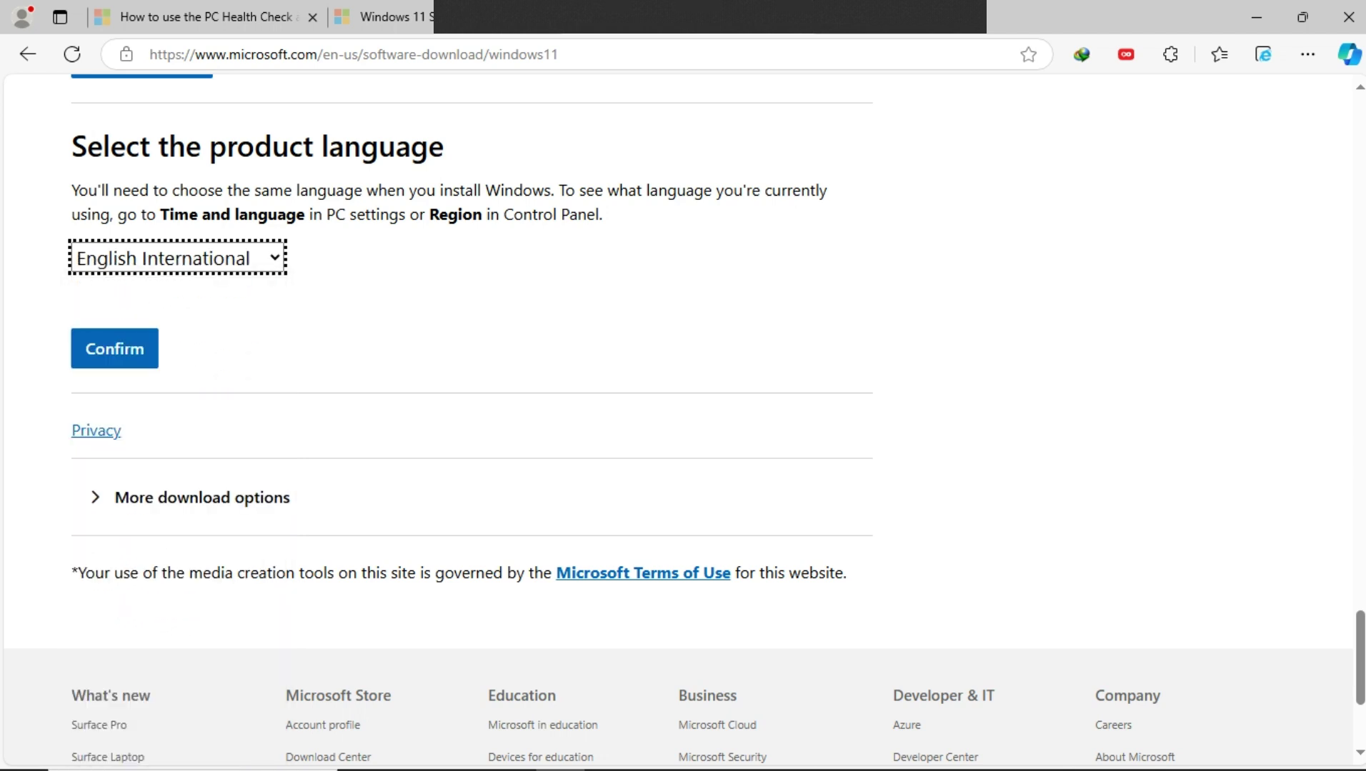
pyautogui.press('Tab')
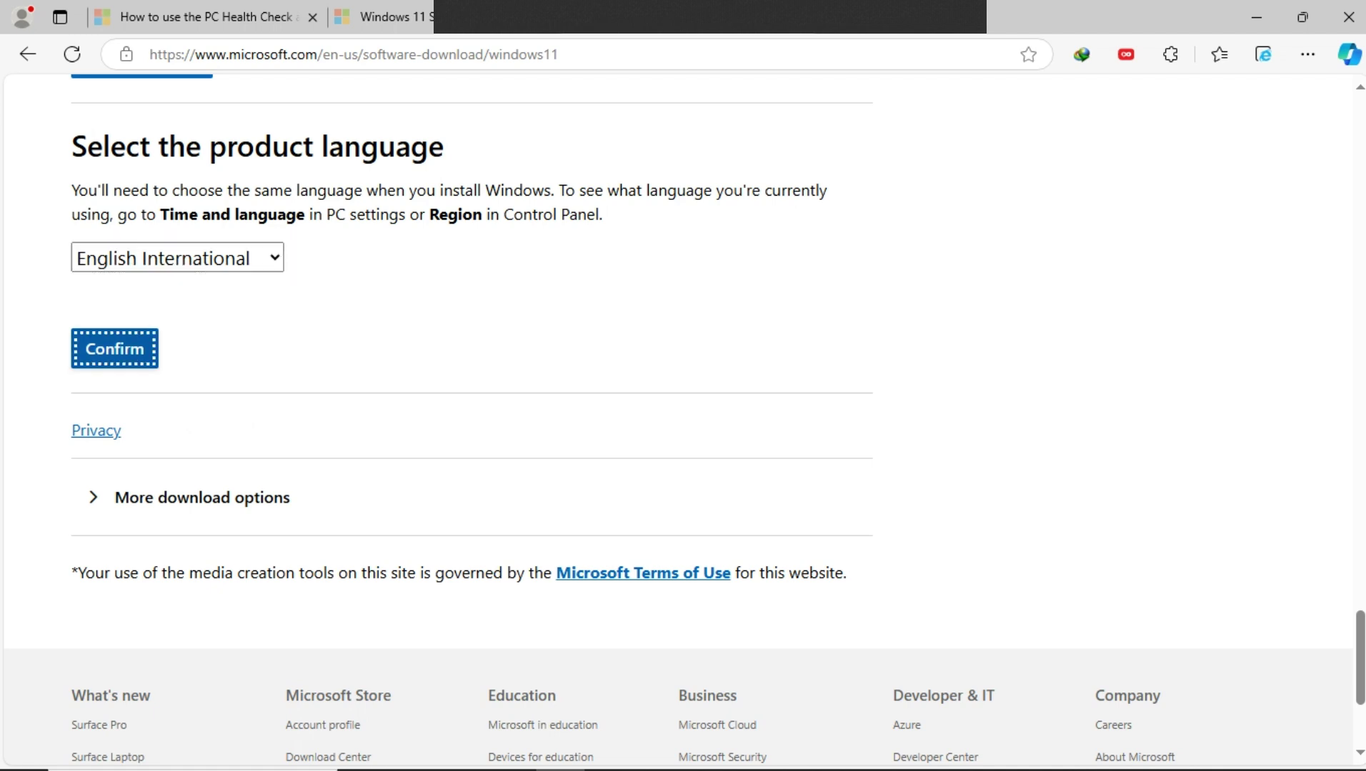
pyautogui.press('Return')
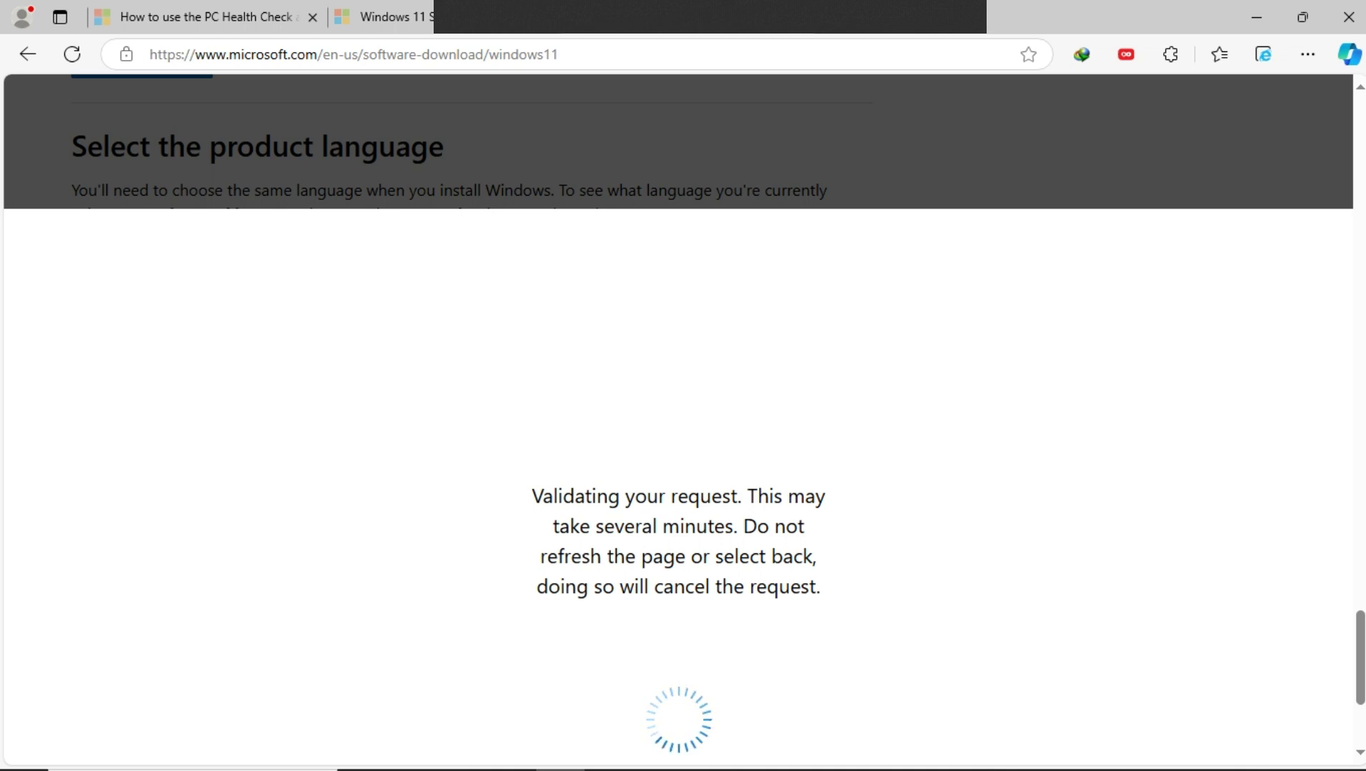
# Start the 64-bit download of Win11_24H2_EnglishInternational_x64.iso and dismiss the download status window
pyautogui.scroll(1, 683, 420)
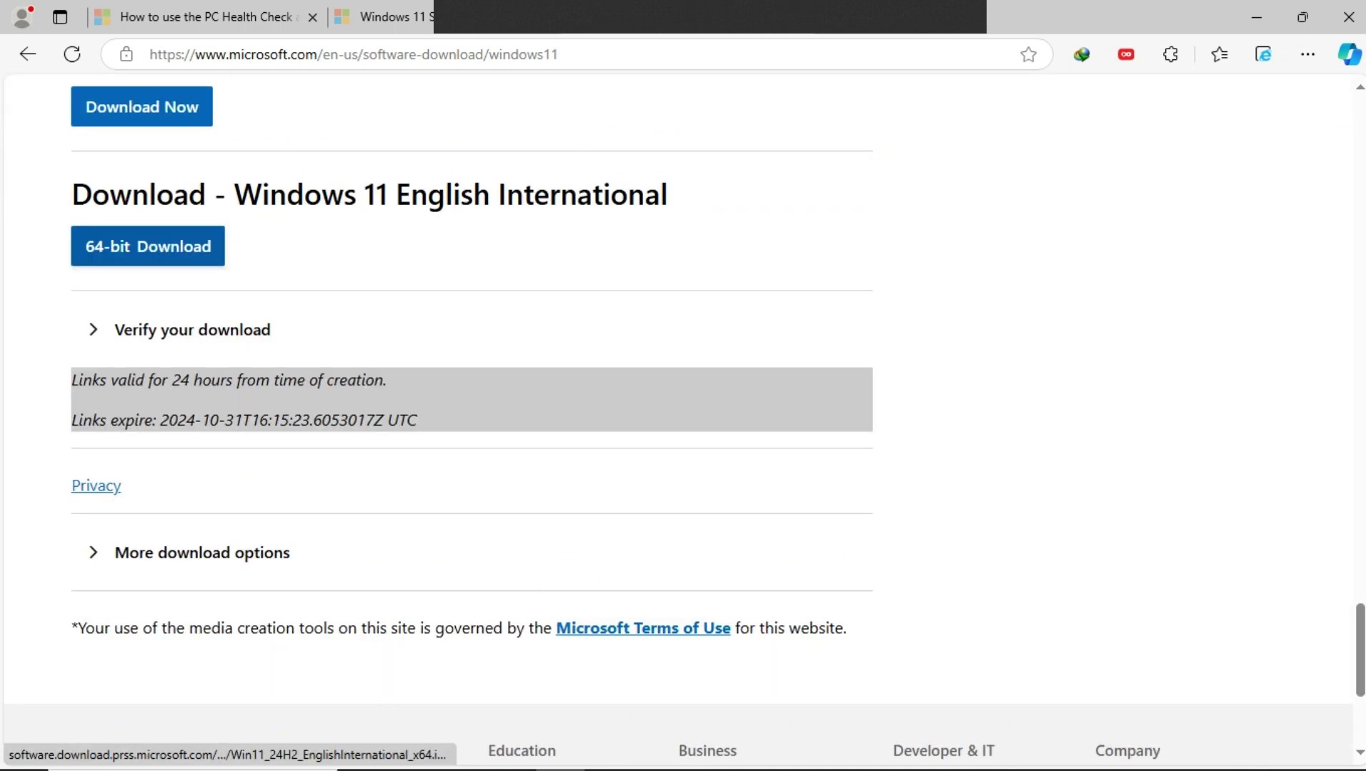
pyautogui.click(147, 247)
pyautogui.scroll(3, 235, 400)
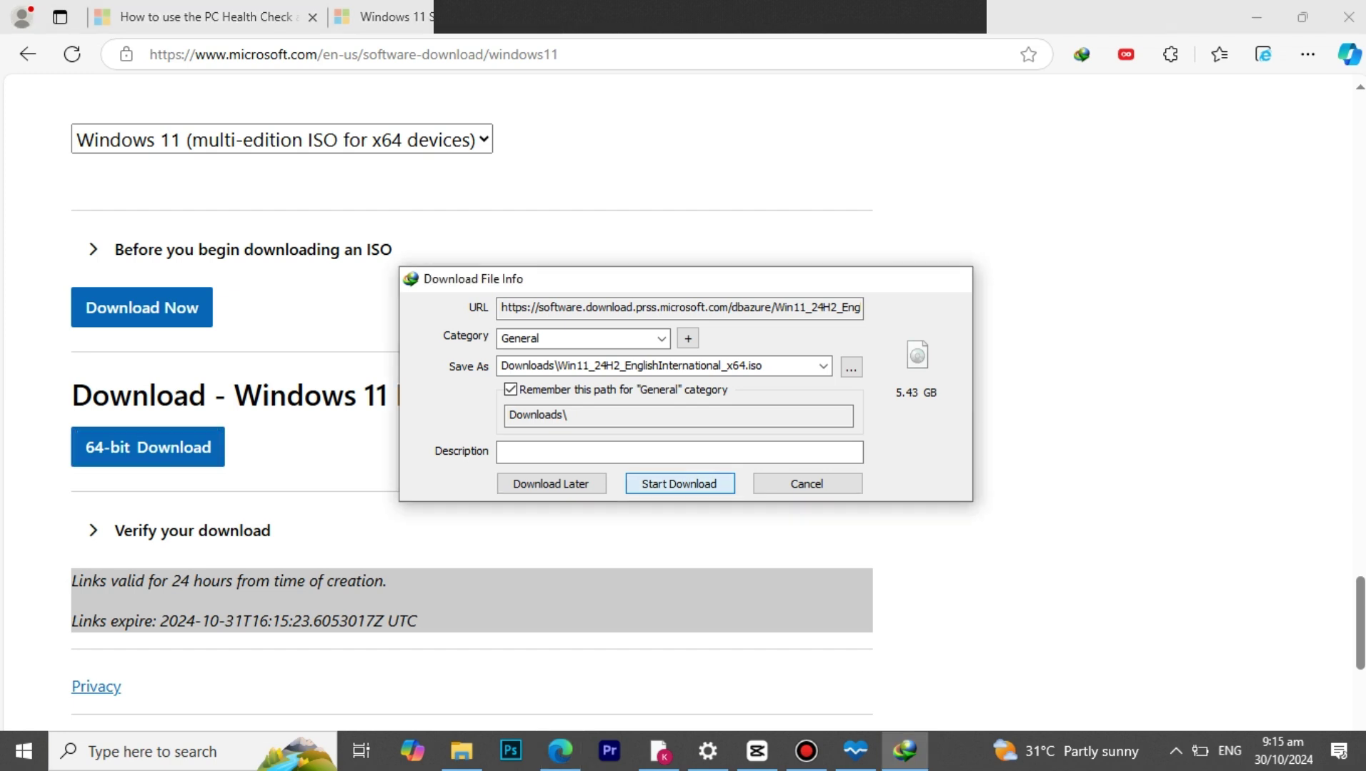
pyautogui.press('Return')
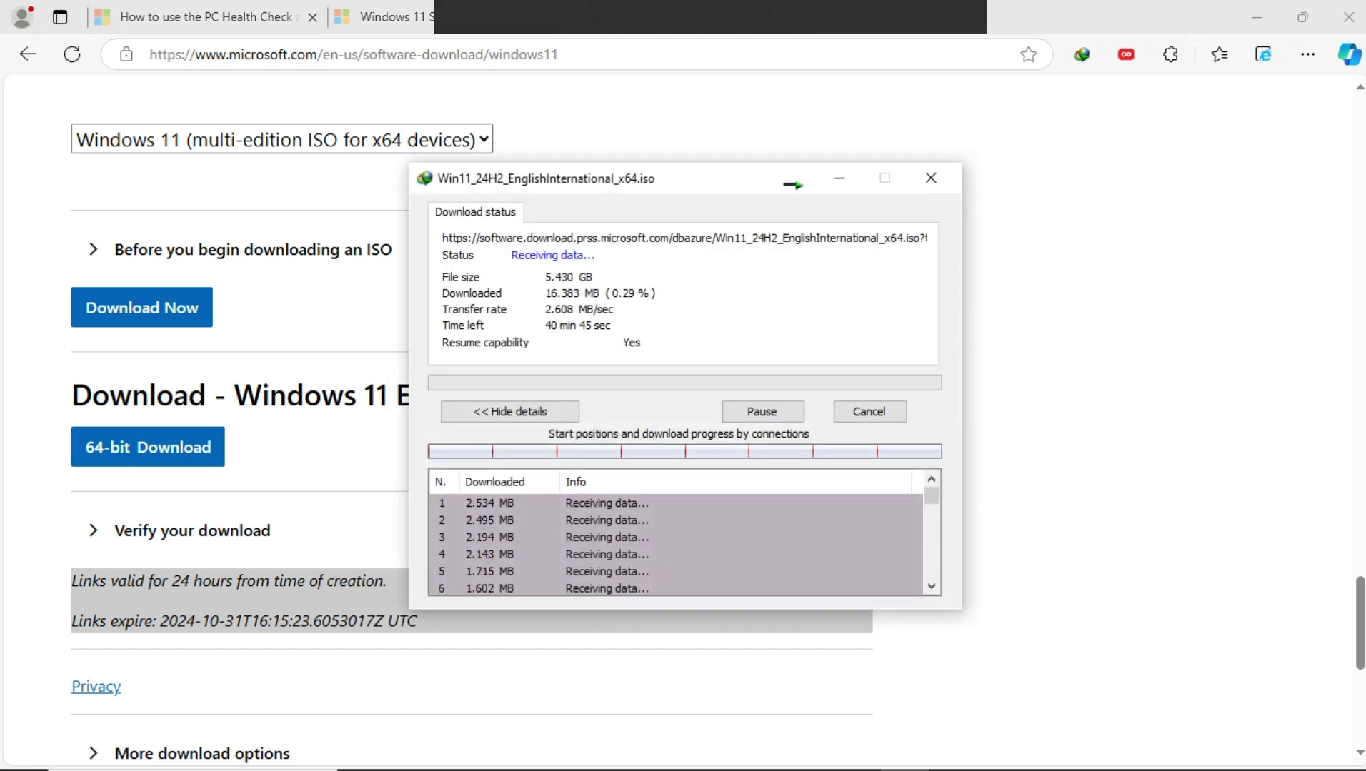
pyautogui.press('Return')
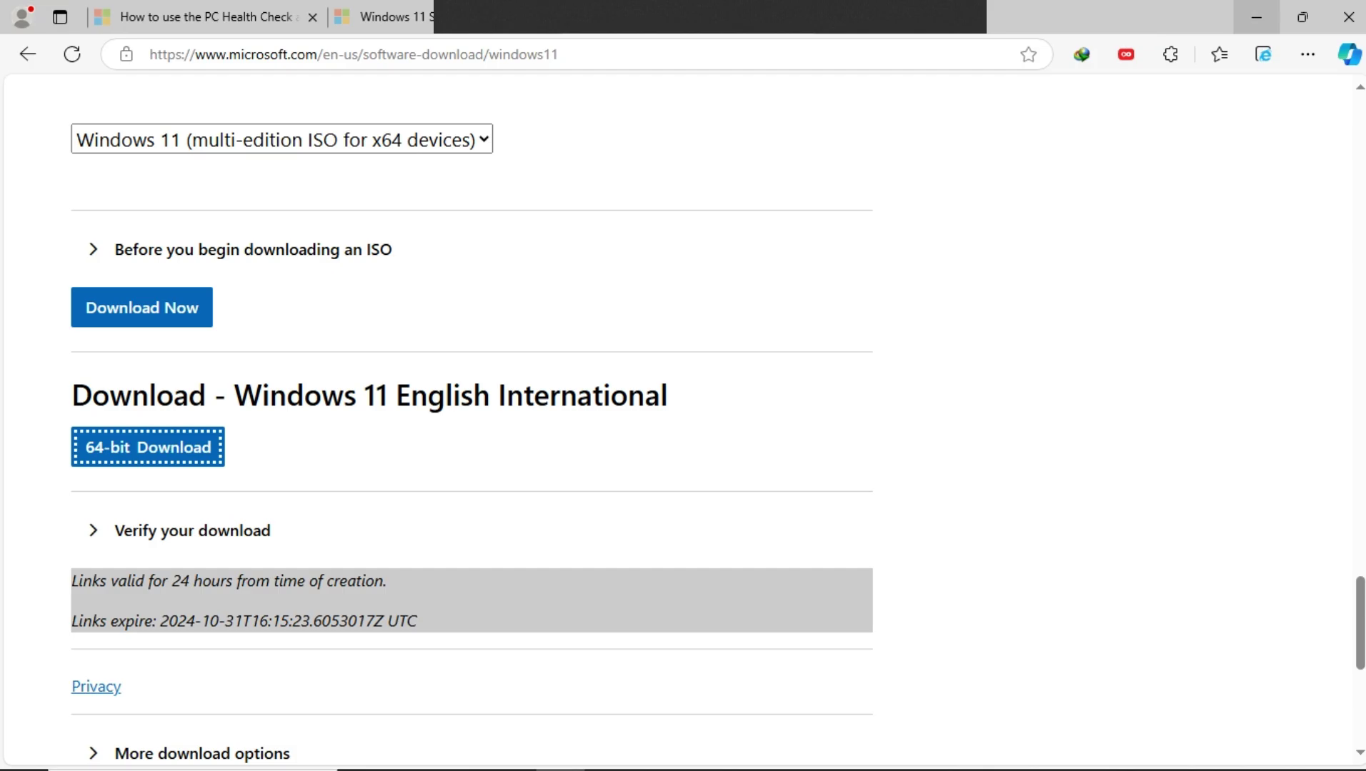
# Minimize the browser, launch rufus-3.5p from the desktop, and move its window clear of the Windows 11 ISO file
pyautogui.click(1256, 16)
pyautogui.rightClick(712, 408)
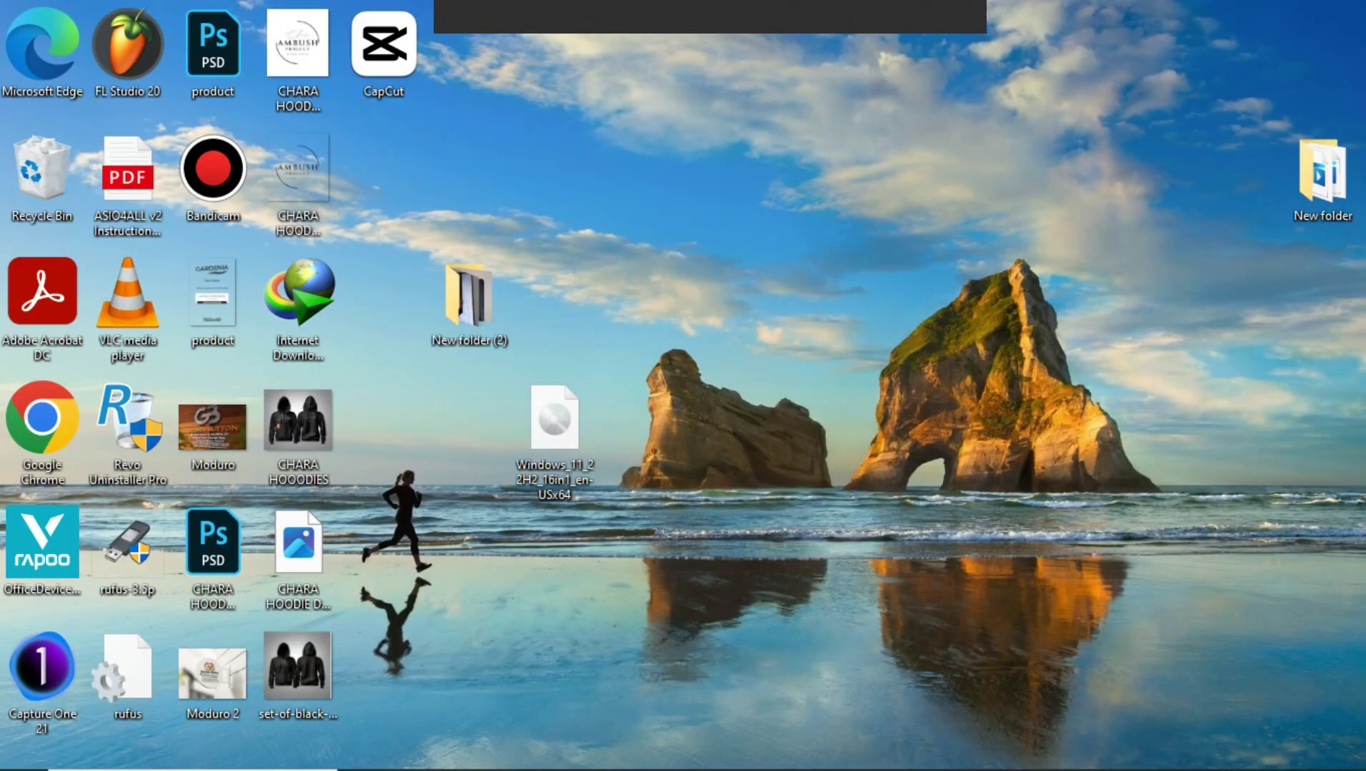
pyautogui.click(767, 469)
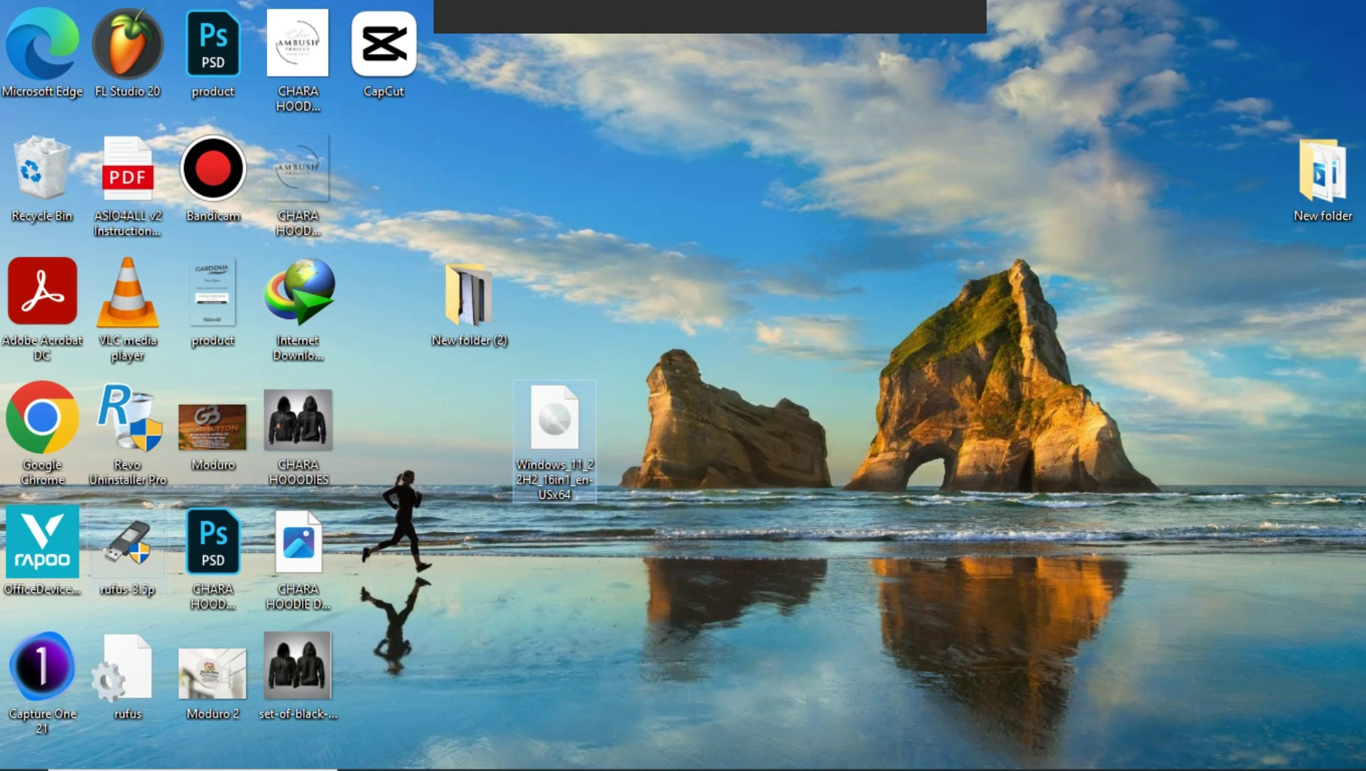
pyautogui.click(133, 542)
pyautogui.press('Return')
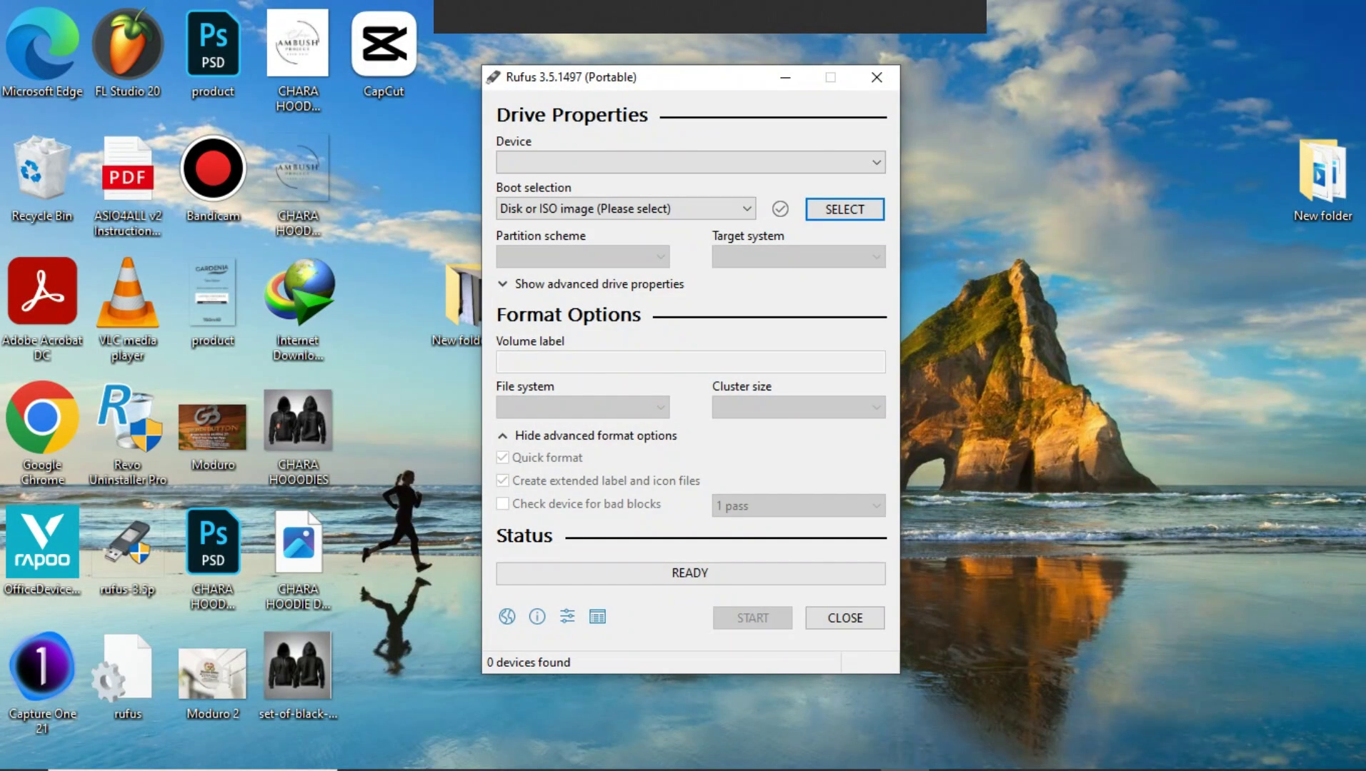
pyautogui.moveTo(643, 76); pyautogui.dragTo(855, 65)
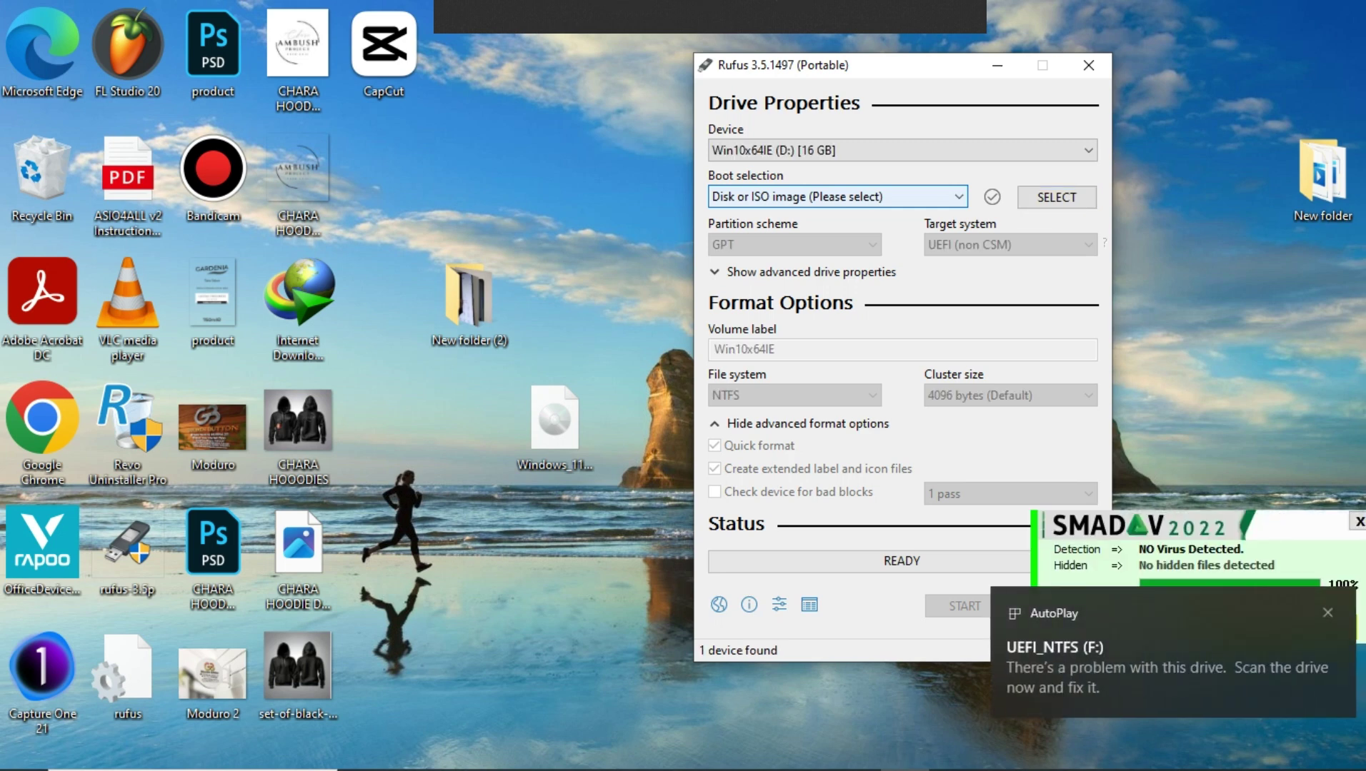
# Keep Win10x64IE (D:) [16 GB] as the device, load Windows_11_22H2_16in1_en-USx64.iso from the desktop as boot image, and show the advanced drive properties
pyautogui.click(765, 150)
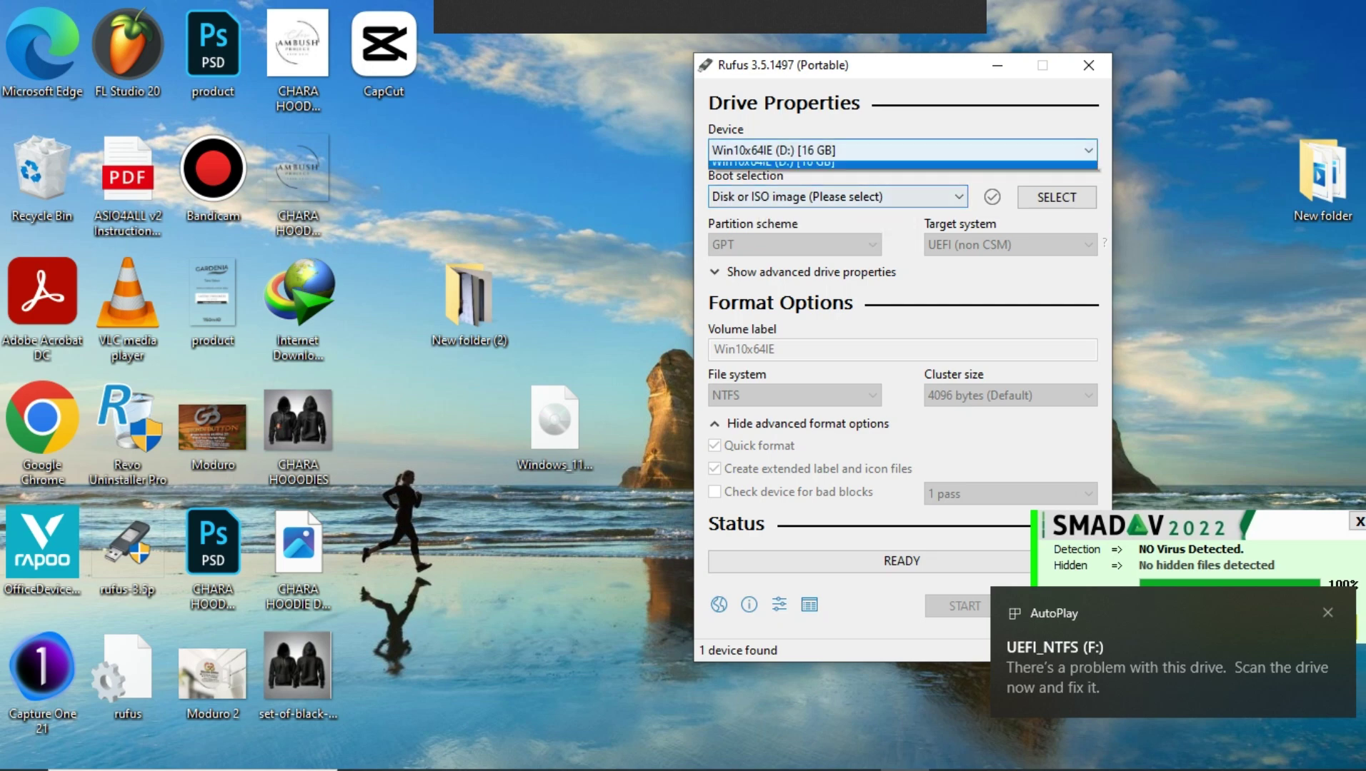
pyautogui.click(764, 150)
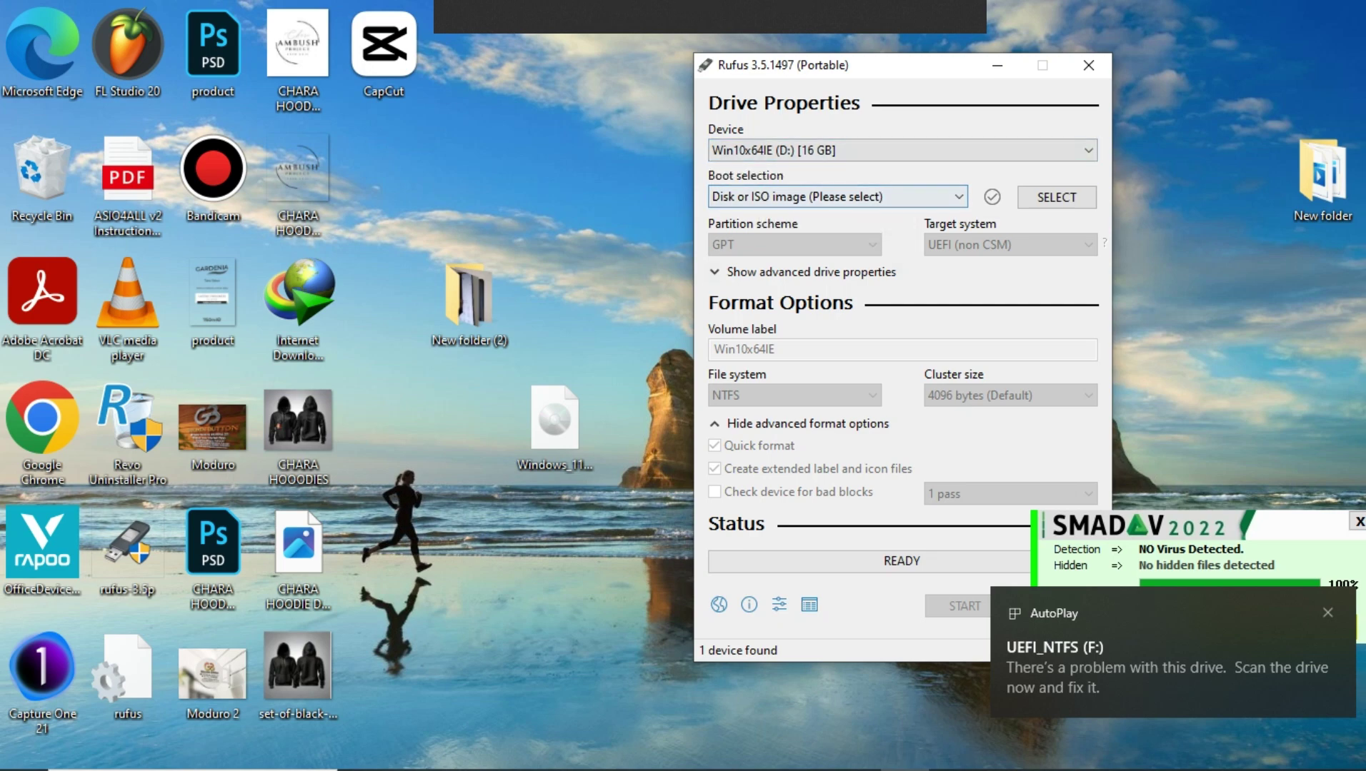
pyautogui.moveTo(554, 426); pyautogui.dragTo(802, 314)
pyautogui.click(801, 315)
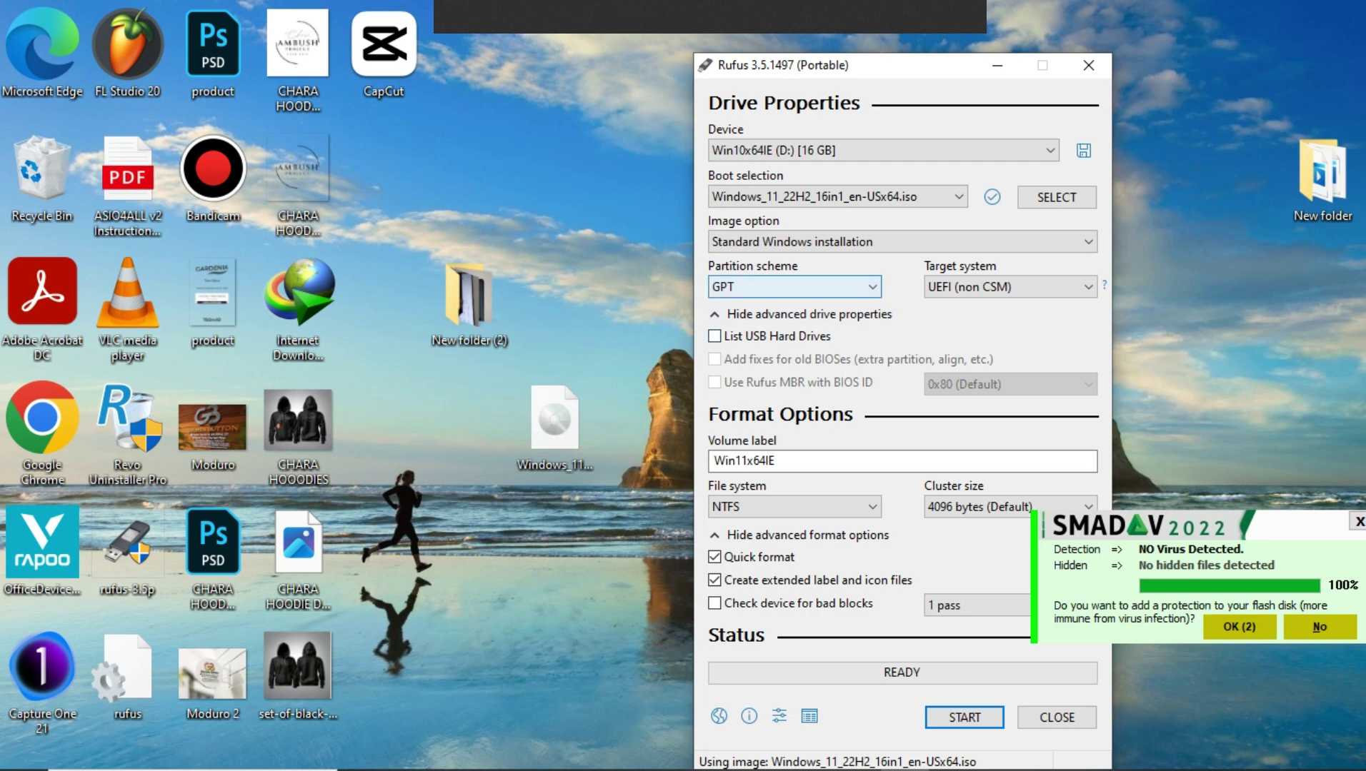
# Switch the partition scheme to MBR and set it back to GPT
pyautogui.click(793, 287)
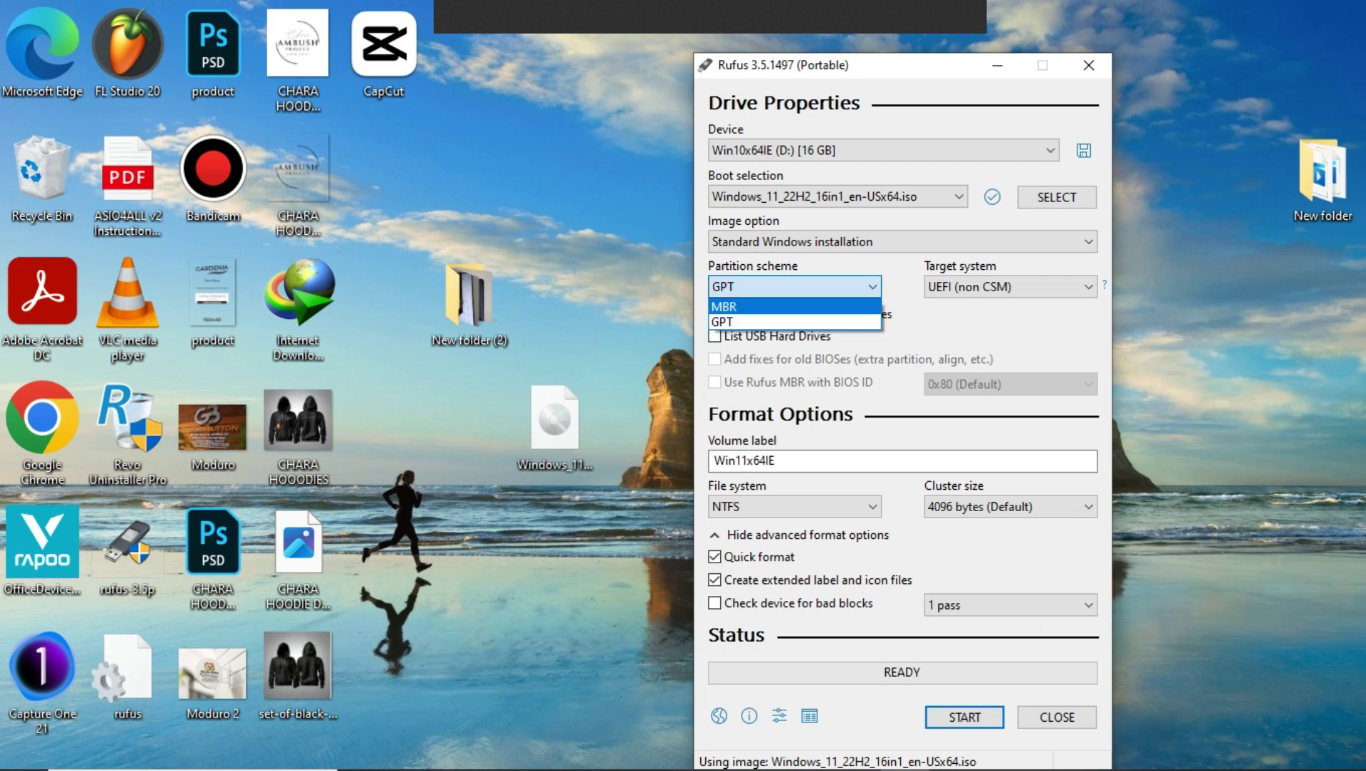
pyautogui.click(793, 306)
pyautogui.click(793, 287)
pyautogui.click(723, 321)
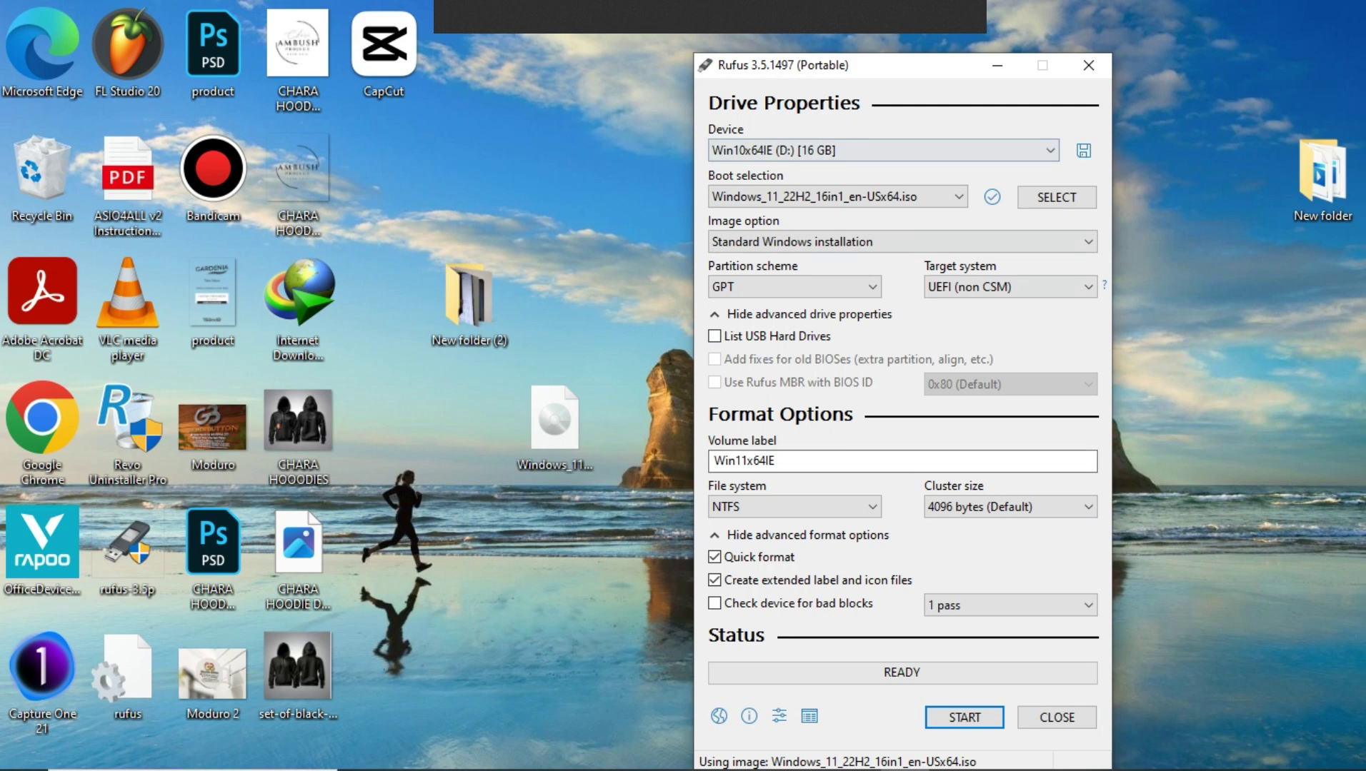
# Close Rufus without starting the write and refresh the desktop
pyautogui.click(1089, 65)
pyautogui.rightClick(817, 259)
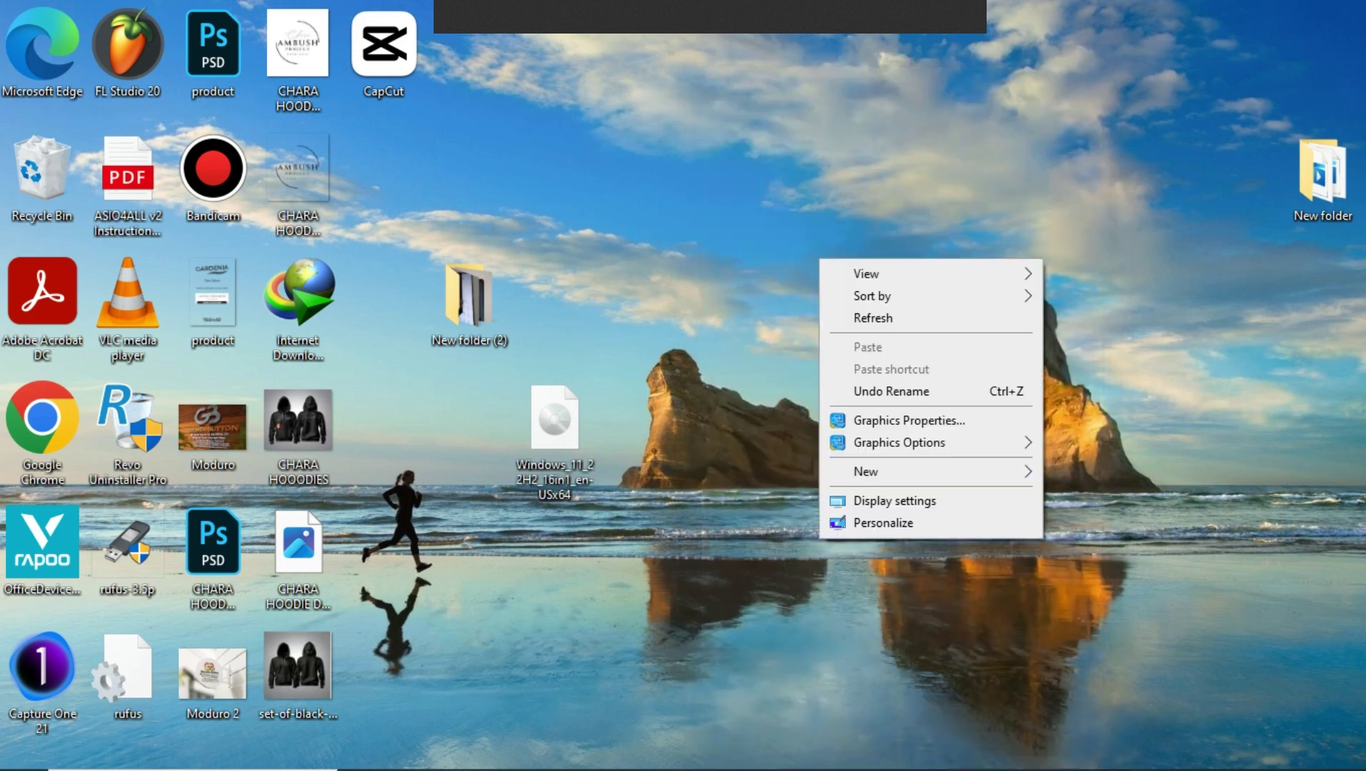
pyautogui.click(853, 318)
pyautogui.rightClick(894, 322)
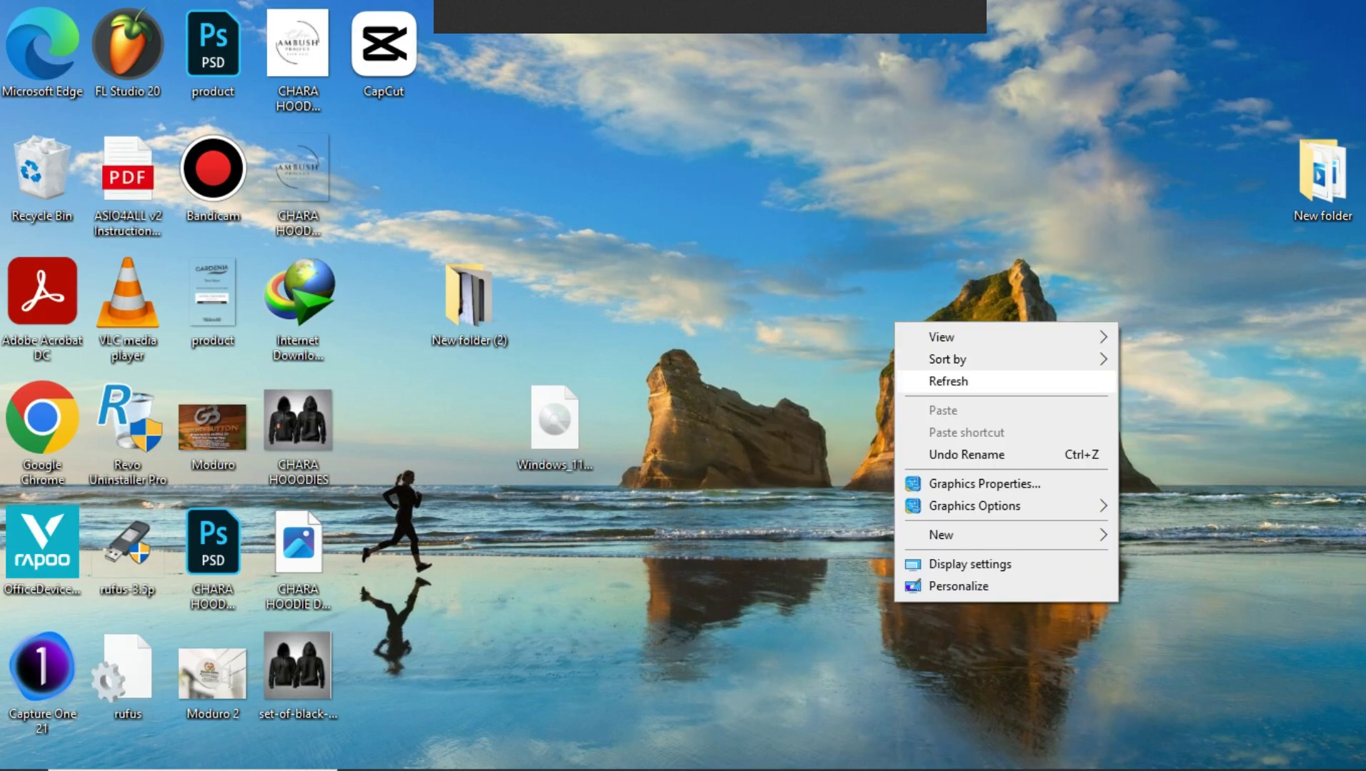
pyautogui.click(947, 382)
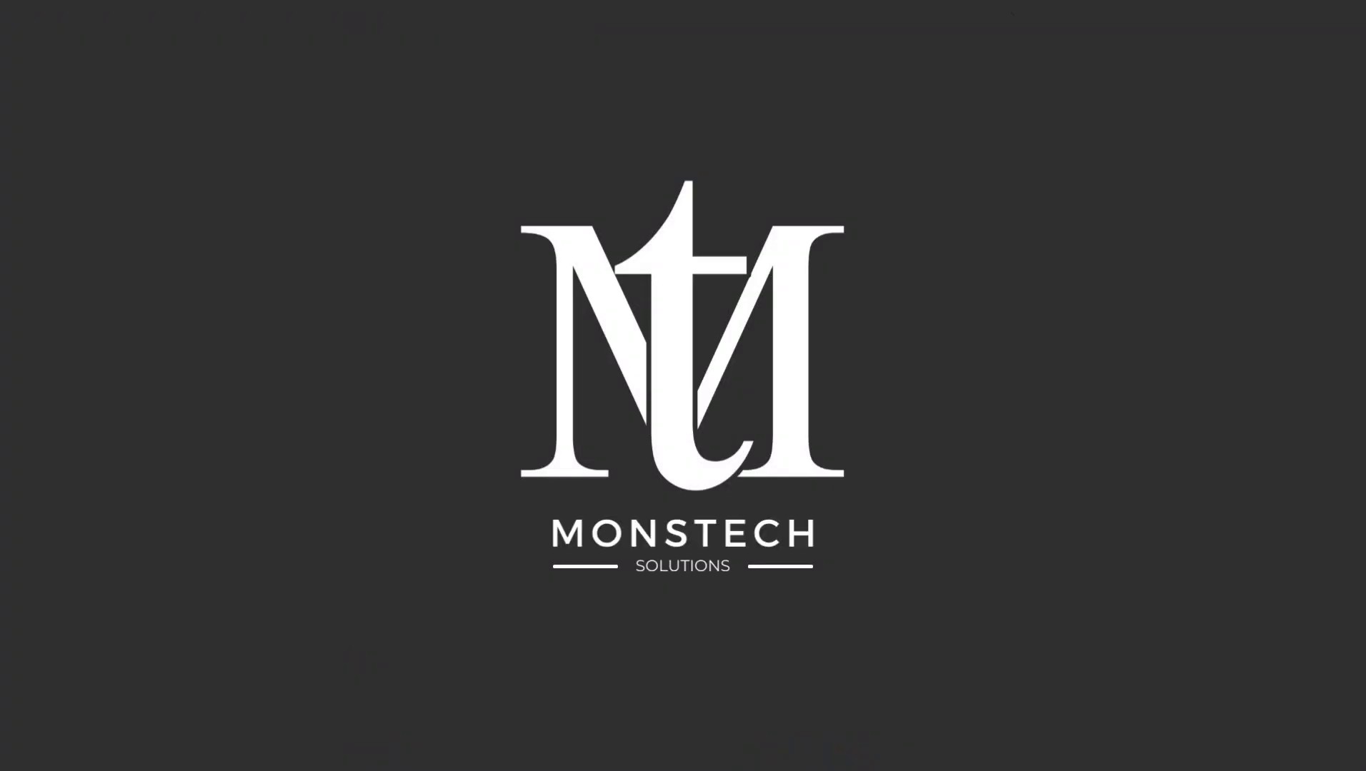